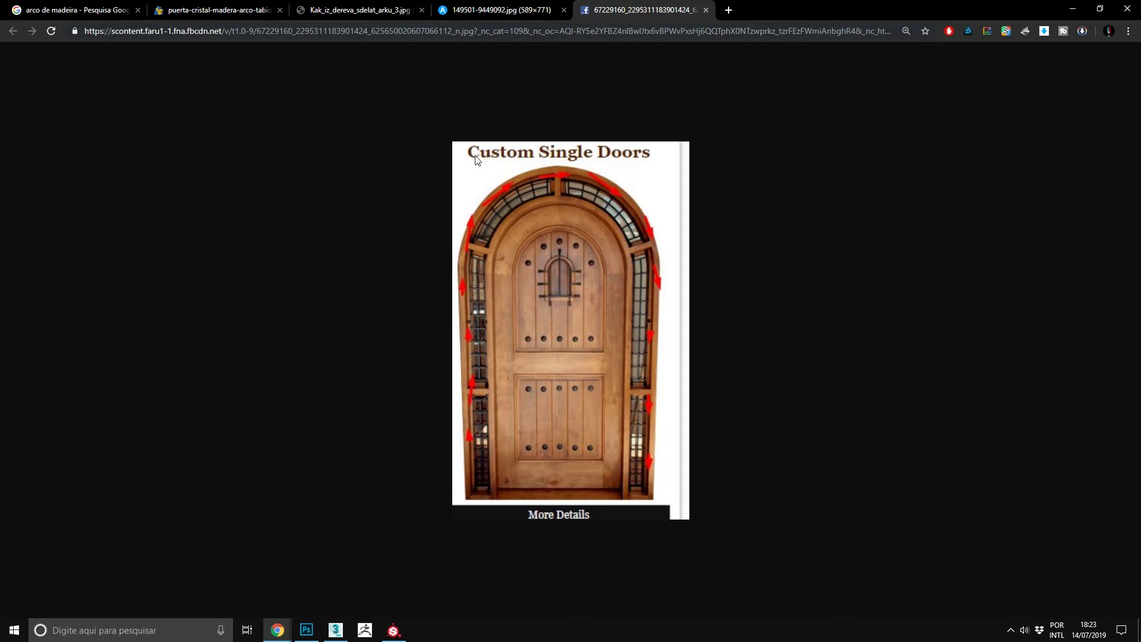
- View the tall wooden door photo, then the Kak_iz_dereva_sdelat_arku_3.jpg wooden interior arch
{"action": "left_click", "coordinate": [488, 16]}
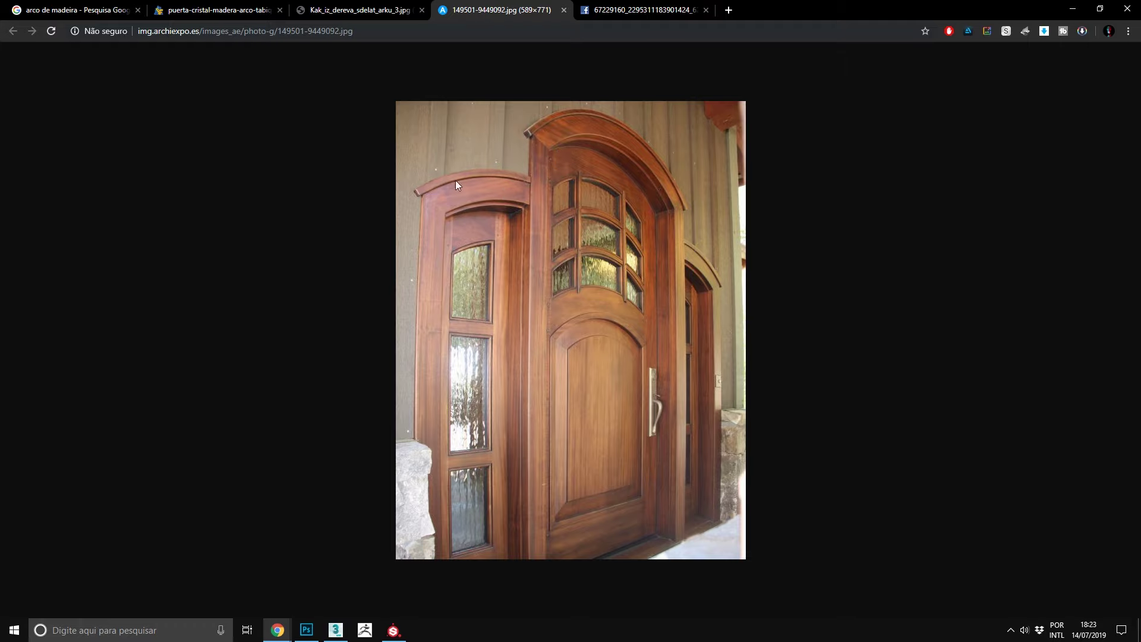
{"action": "left_click", "coordinate": [359, 10]}
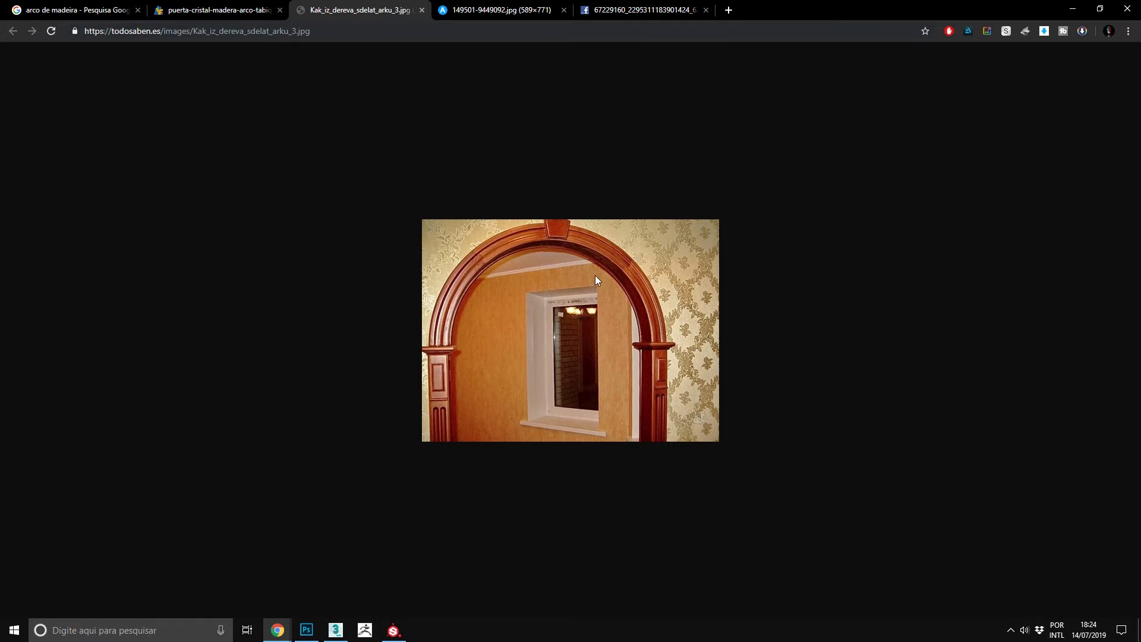
- Compare the brick arch doorway and wooden interior arch photos with the arco de madeira image results
{"action": "left_click", "coordinate": [248, 6]}
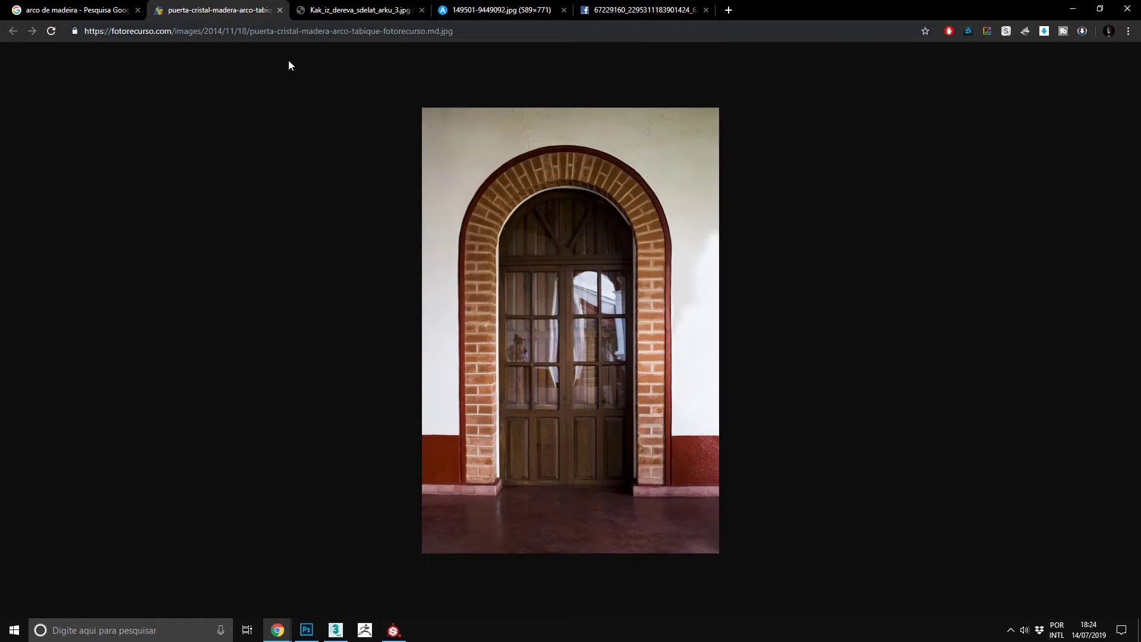
{"action": "left_click", "coordinate": [77, 10]}
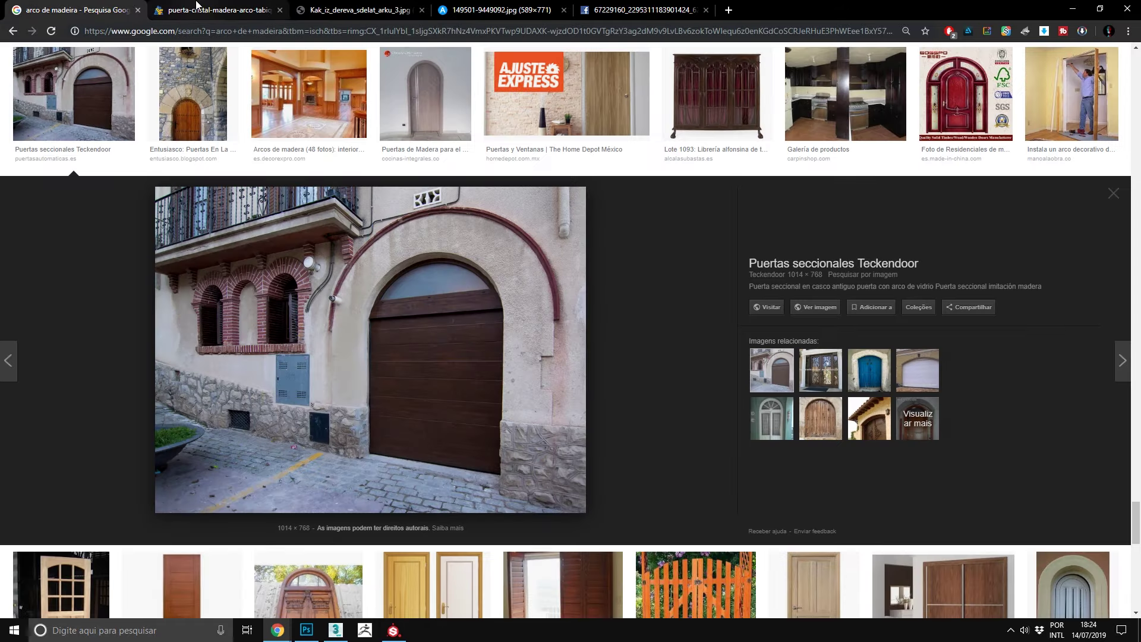
{"action": "left_click", "coordinate": [212, 9]}
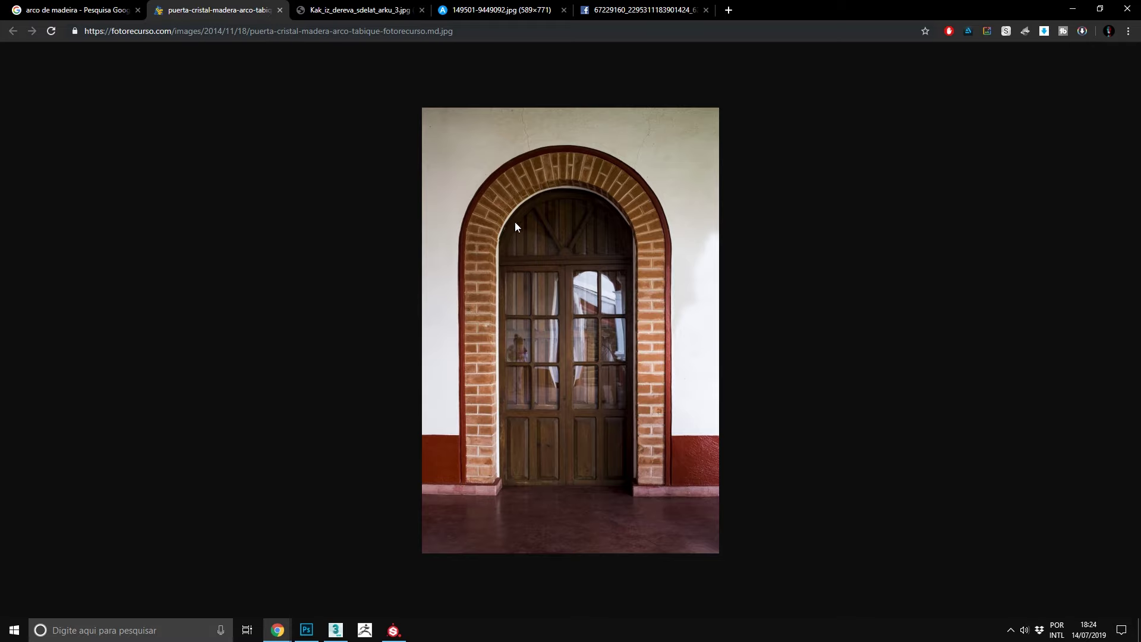
{"action": "left_click", "coordinate": [356, 10]}
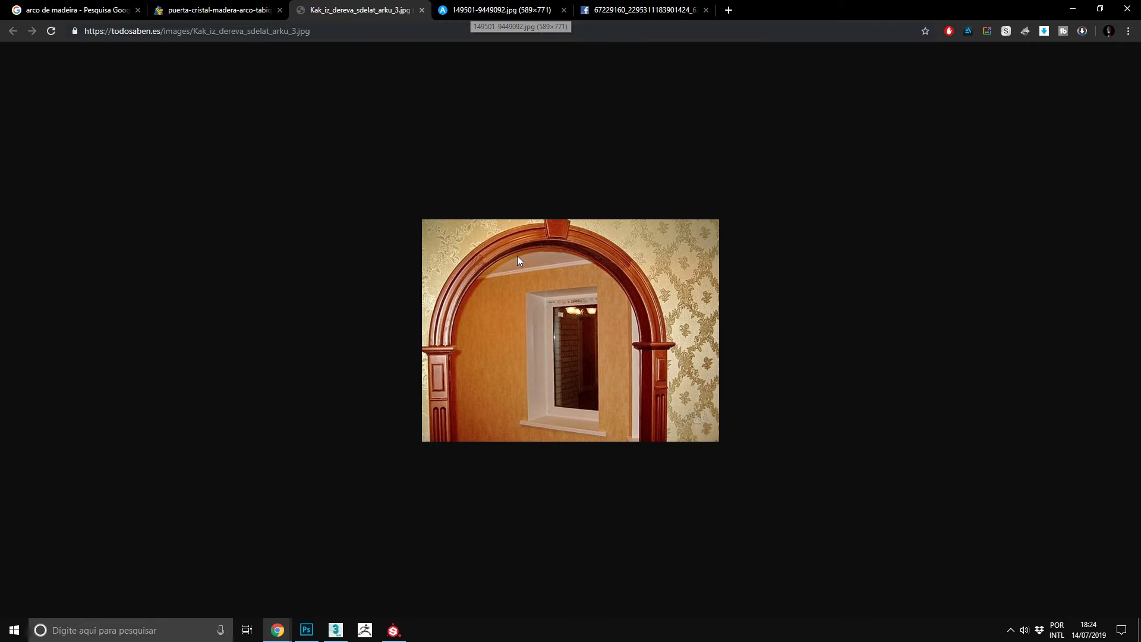
- Review the brick arch, Custom Single Doors and arched wooden door photos, then switch to 3ds Max
{"action": "left_click", "coordinate": [214, 10]}
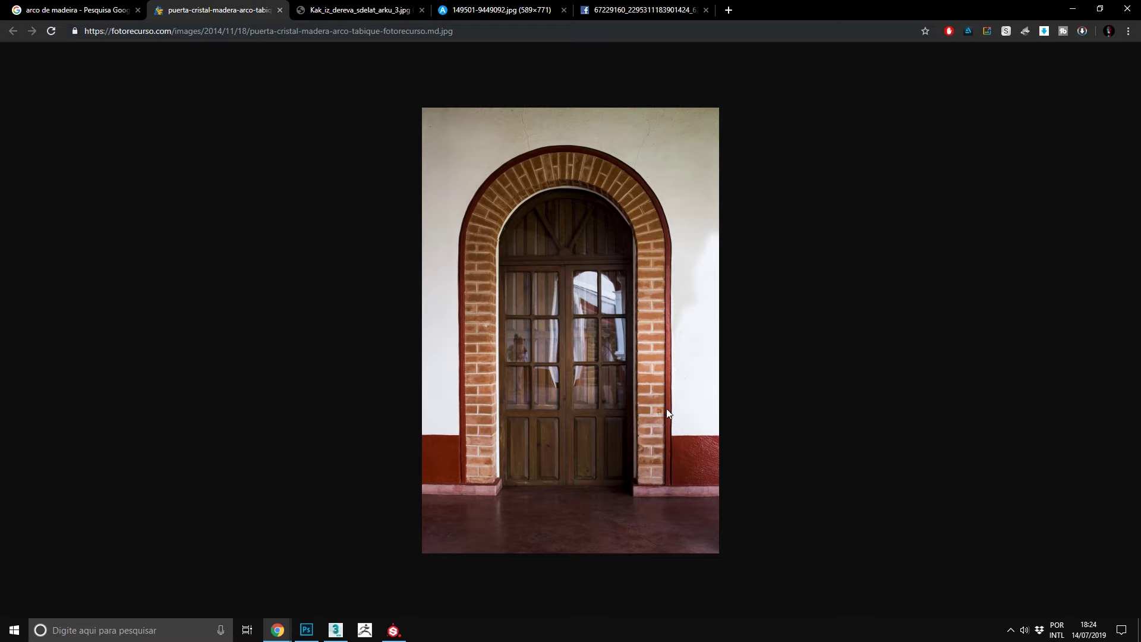
{"action": "left_click", "coordinate": [653, 8]}
{"action": "left_click", "coordinate": [493, 10]}
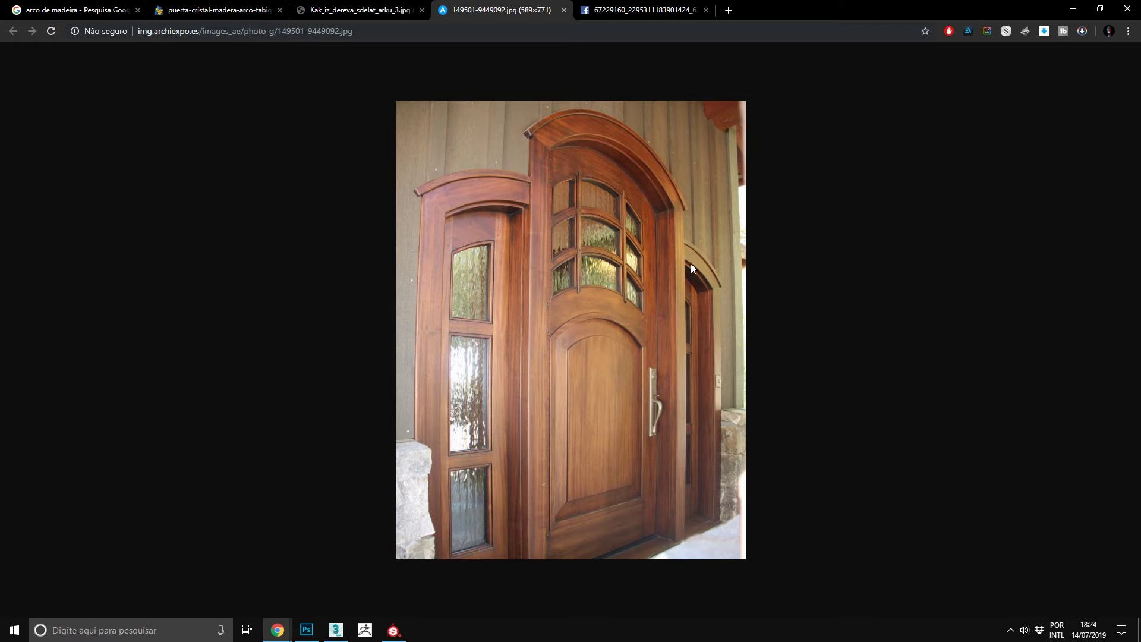
{"action": "left_click", "coordinate": [336, 628]}
- Frame the arch and select its inner edge loop plus both legs' edge loops
{"action": "key", "text": "z"}
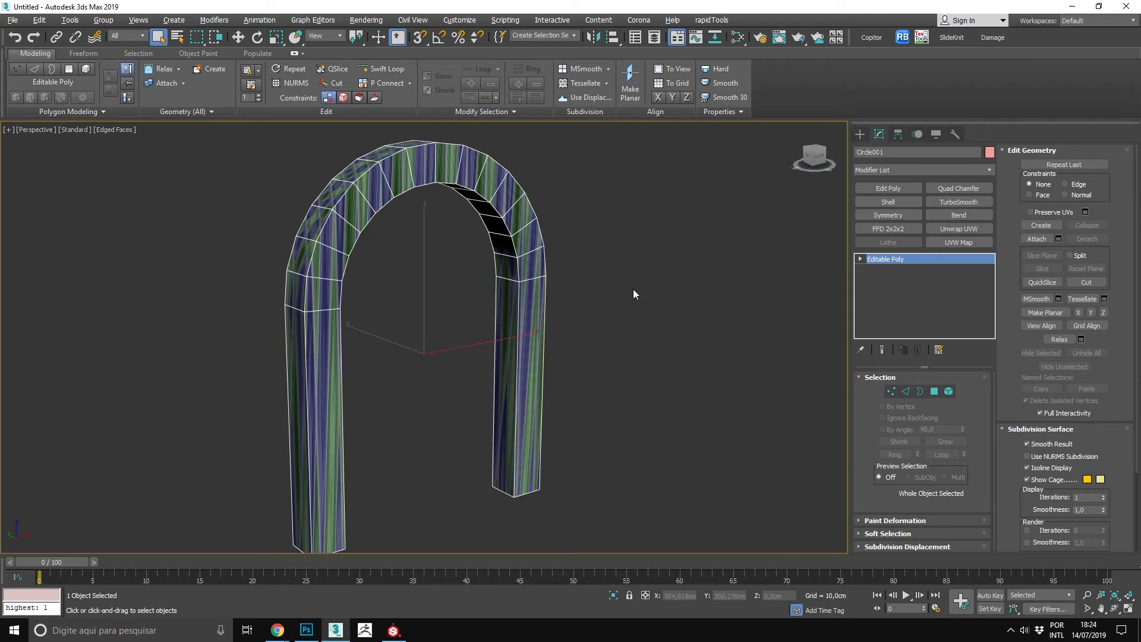
{"action": "scroll", "coordinate": [627, 270], "scroll_direction": "down", "scroll_amount": 1}
{"action": "scroll", "coordinate": [635, 270], "scroll_direction": "down", "scroll_amount": 2}
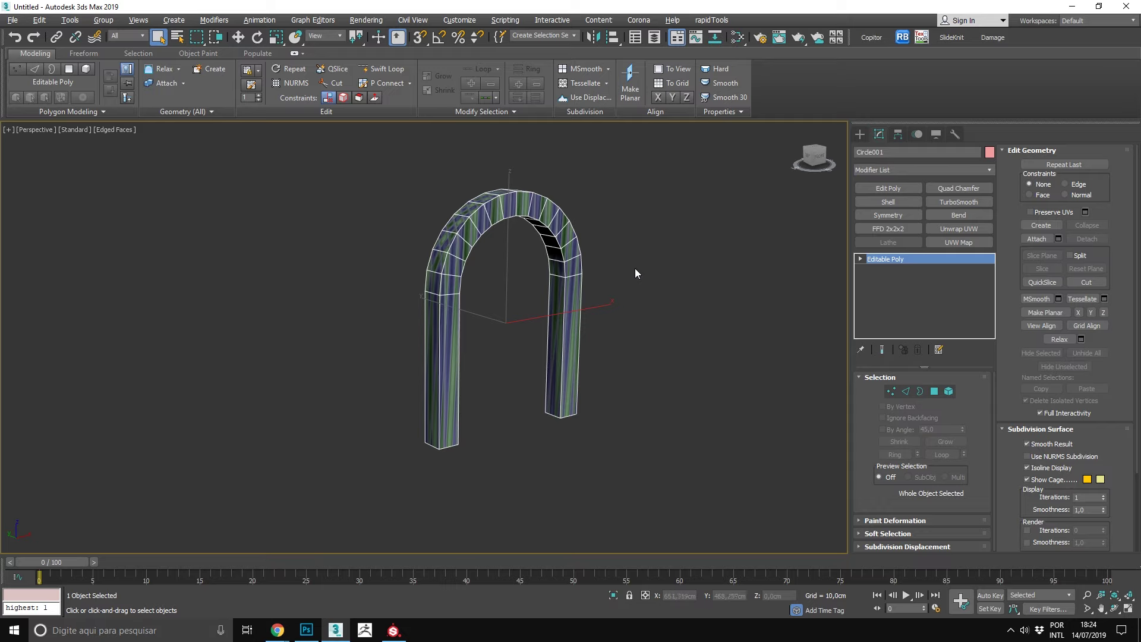
{"action": "scroll", "coordinate": [556, 281], "scroll_direction": "up", "scroll_amount": 2}
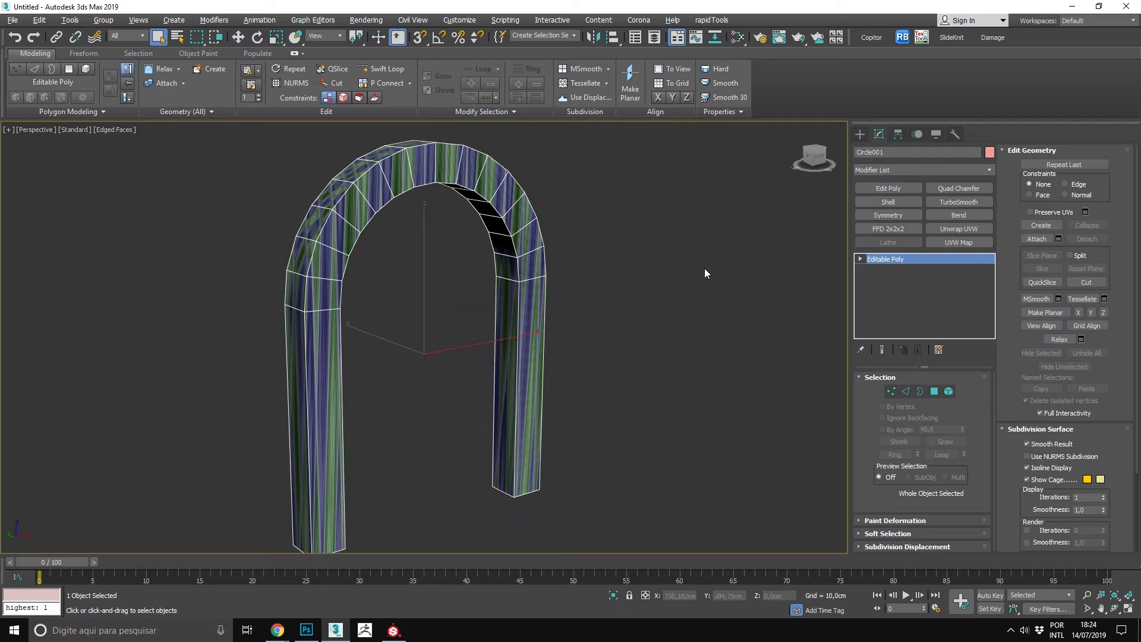
{"action": "mouse_move", "coordinate": [706, 273]}
{"action": "middle_mouse_down", "text": "alt"}
{"action": "mouse_move", "coordinate": [558, 258]}
{"action": "mouse_move", "coordinate": [623, 273]}
{"action": "mouse_move", "coordinate": [715, 254]}
{"action": "mouse_move", "coordinate": [639, 262]}
{"action": "mouse_move", "coordinate": [683, 249]}
{"action": "middle_mouse_up", "text": "alt"}
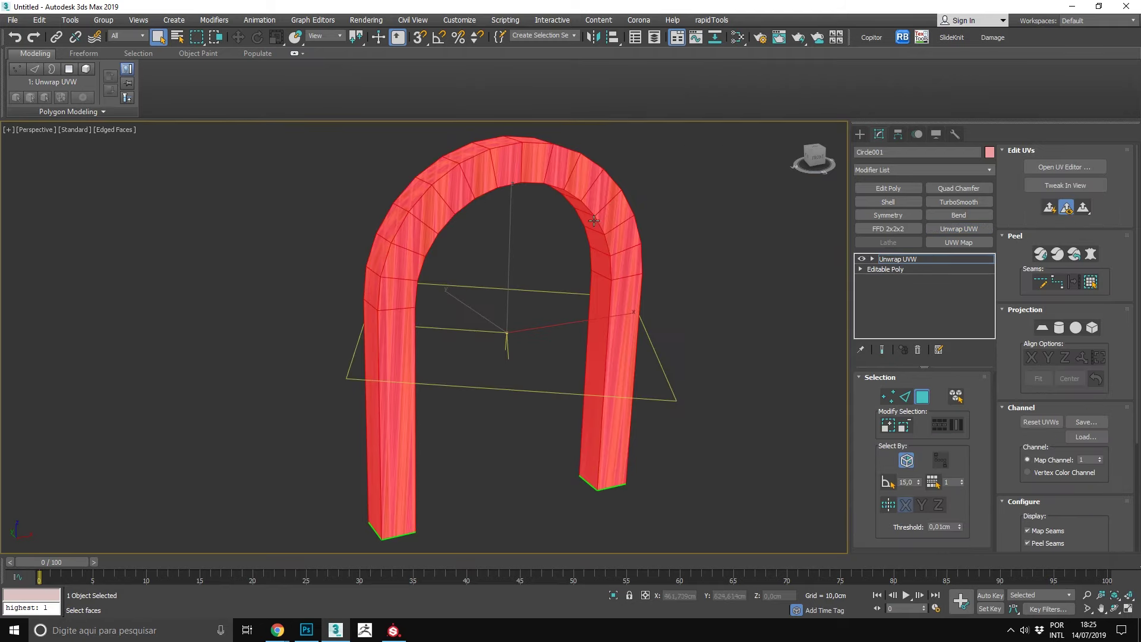
{"action": "key", "text": "2"}
{"action": "double_click", "coordinate": [587, 203]}
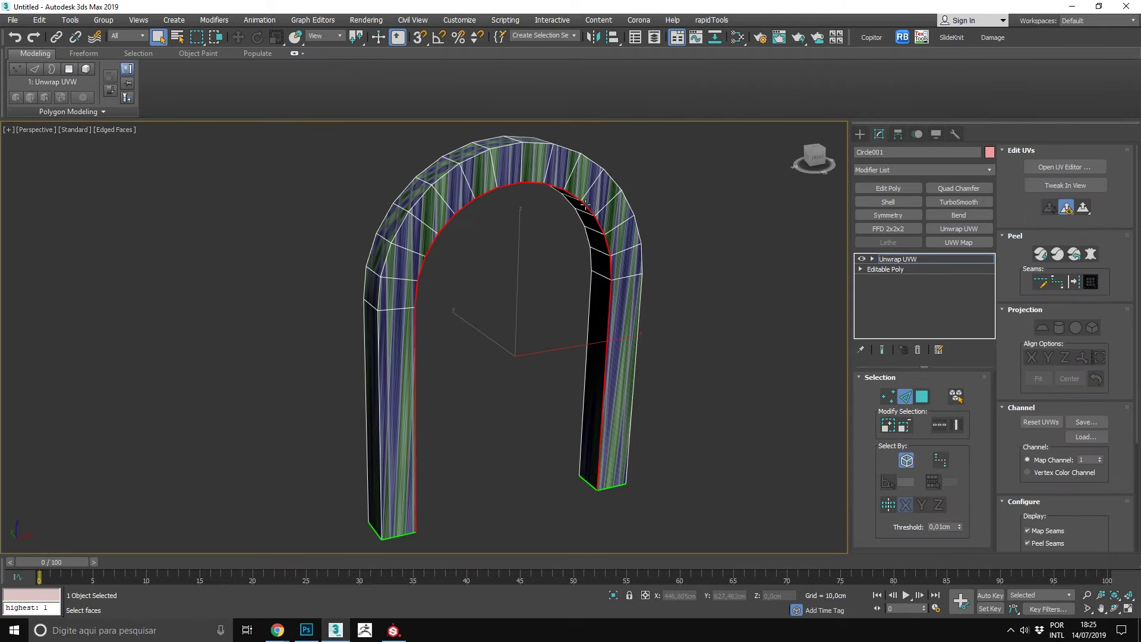
{"action": "middle_click_drag", "start_coordinate": [586, 203], "coordinate": [525, 186], "text": "alt"}
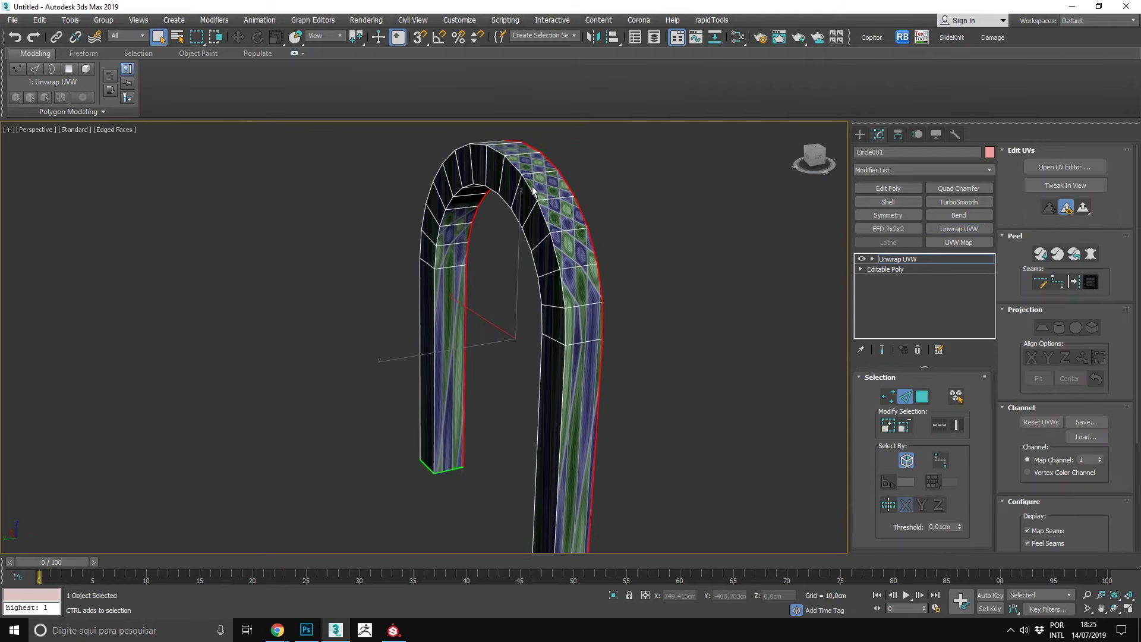
{"action": "double_click", "coordinate": [525, 186], "text": "ctrl"}
{"action": "double_click", "coordinate": [516, 214], "text": "ctrl"}
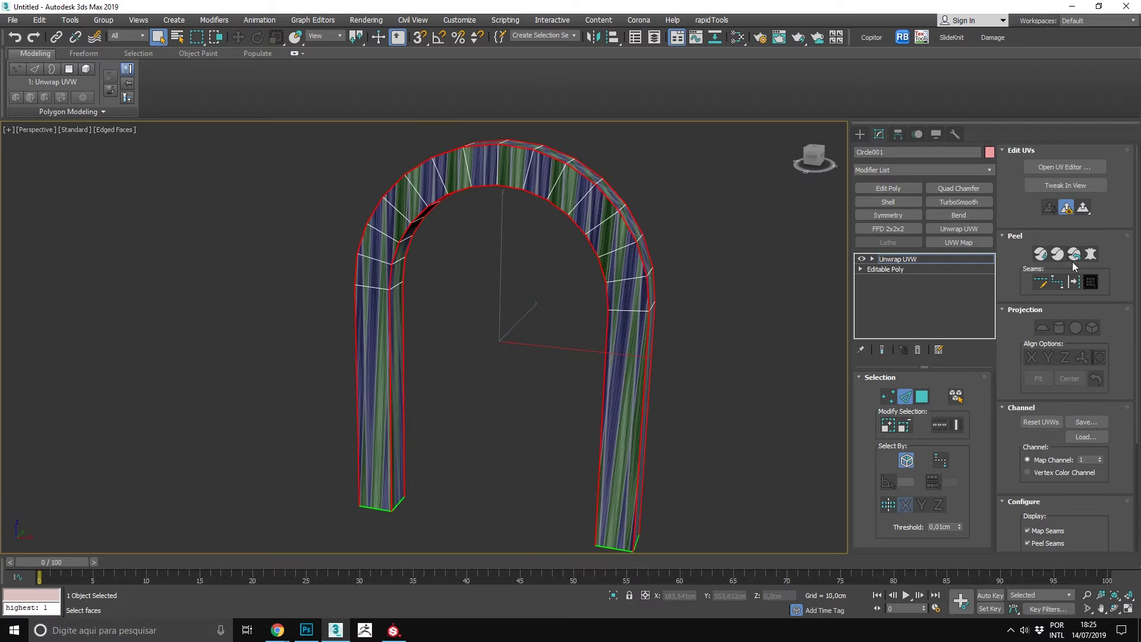
- Convert the selected edges into UV seams and select all of the arch's faces
{"action": "left_click", "coordinate": [1090, 282]}
{"action": "key", "text": "3"}
{"action": "key", "text": "ctrl+a"}
{"action": "middle_click_drag", "start_coordinate": [684, 226], "coordinate": [644, 183], "text": "alt"}
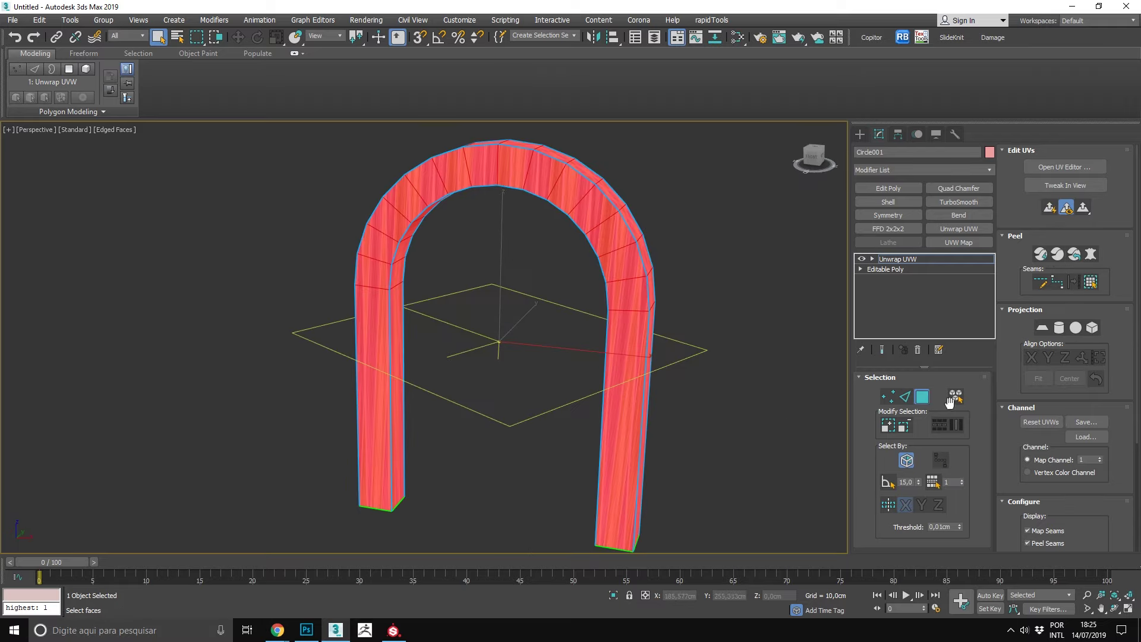
- Quick Peel the arch's UVs and select the peeled shells by element
{"action": "left_click", "coordinate": [1040, 254]}
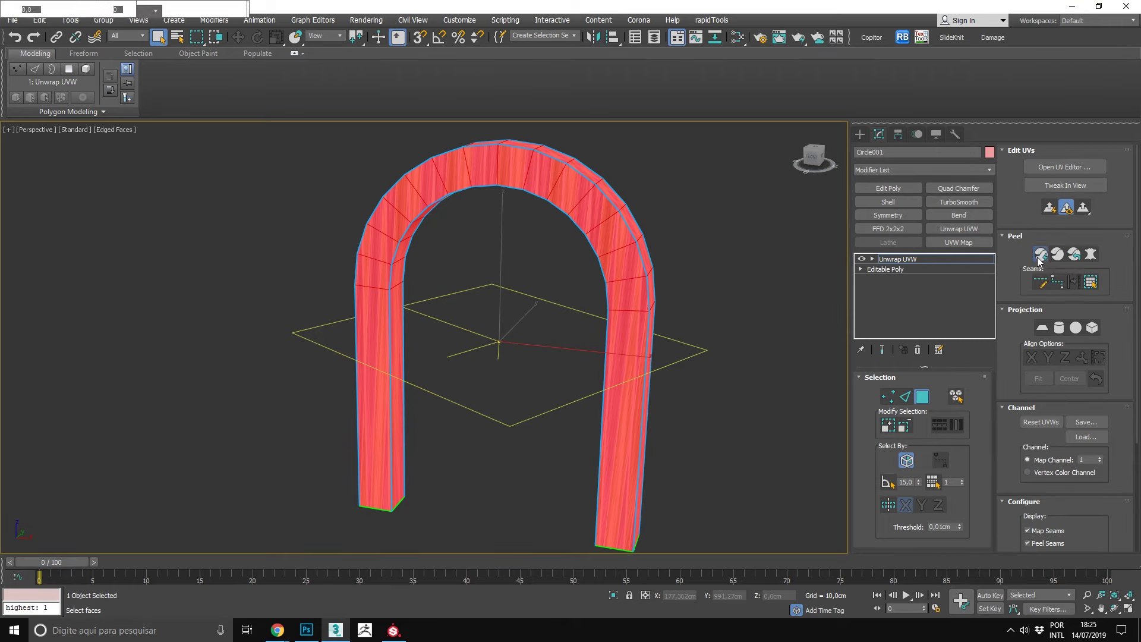
{"action": "left_click", "coordinate": [68, 440]}
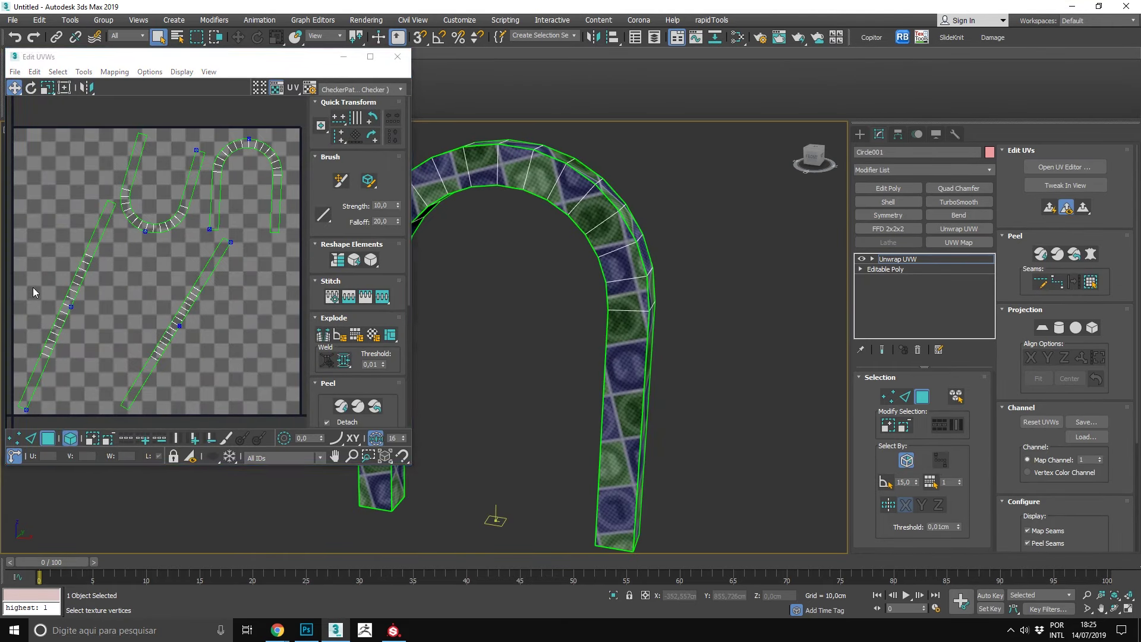
{"action": "left_click_drag", "start_coordinate": [33, 287], "coordinate": [205, 399]}
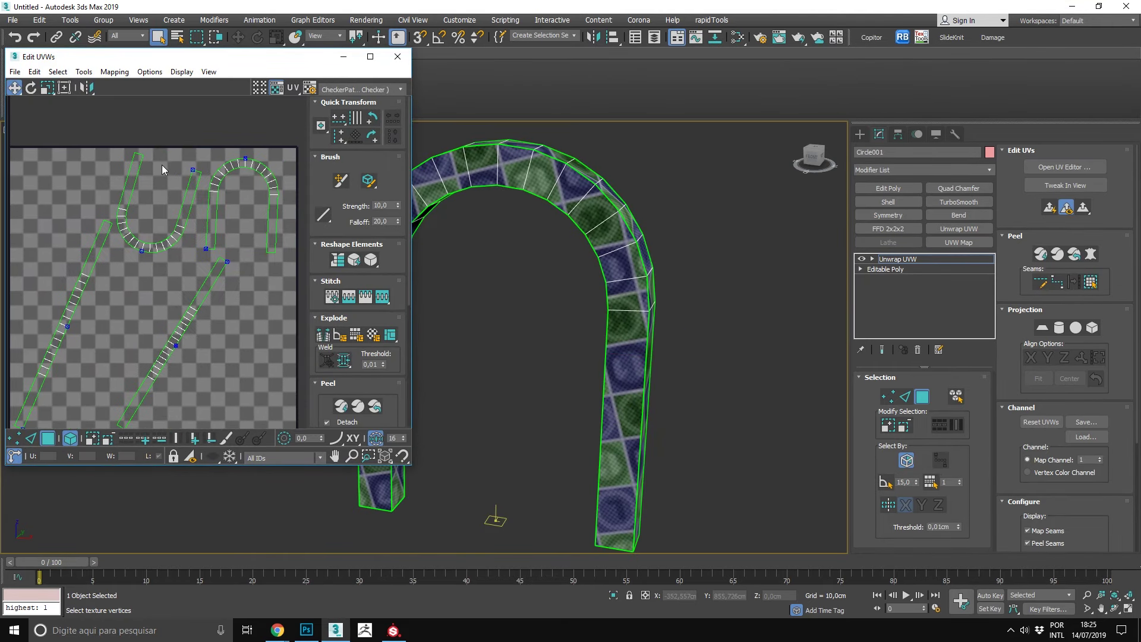
{"action": "left_click", "coordinate": [598, 255]}
{"action": "key", "text": "f"}
{"action": "left_click", "coordinate": [712, 303]}
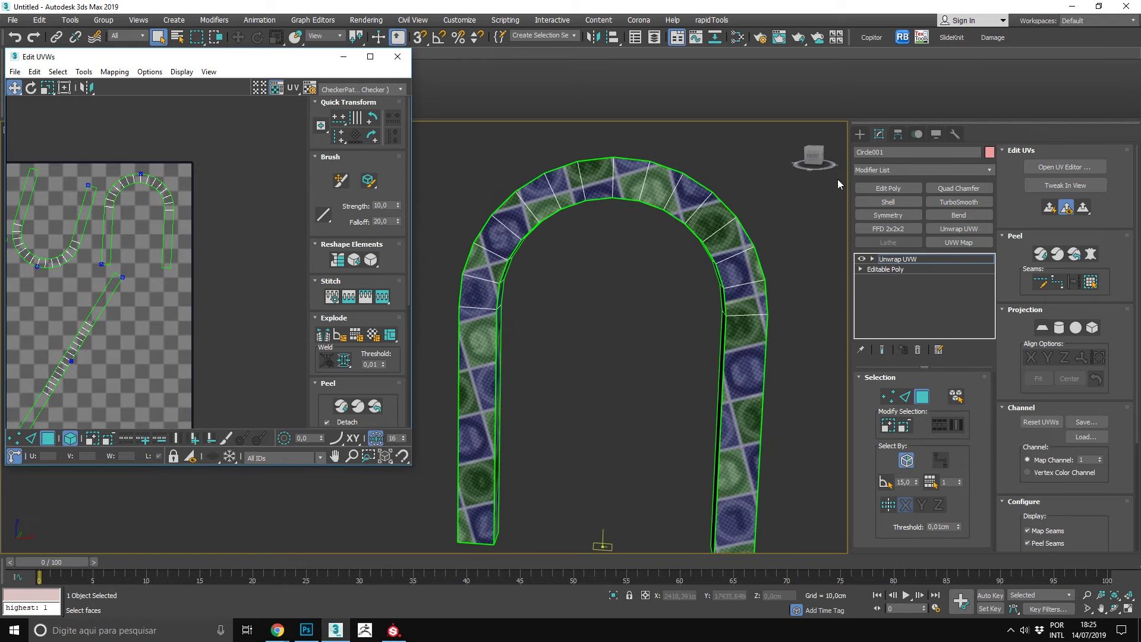
- Align the diagonal UV strip upright along its border edge with the rapidTools align tool
{"action": "middle_click_drag", "start_coordinate": [202, 273], "coordinate": [192, 289]}
{"action": "scroll", "coordinate": [192, 289], "scroll_direction": "up", "scroll_amount": 2}
{"action": "left_click", "coordinate": [190, 232]}
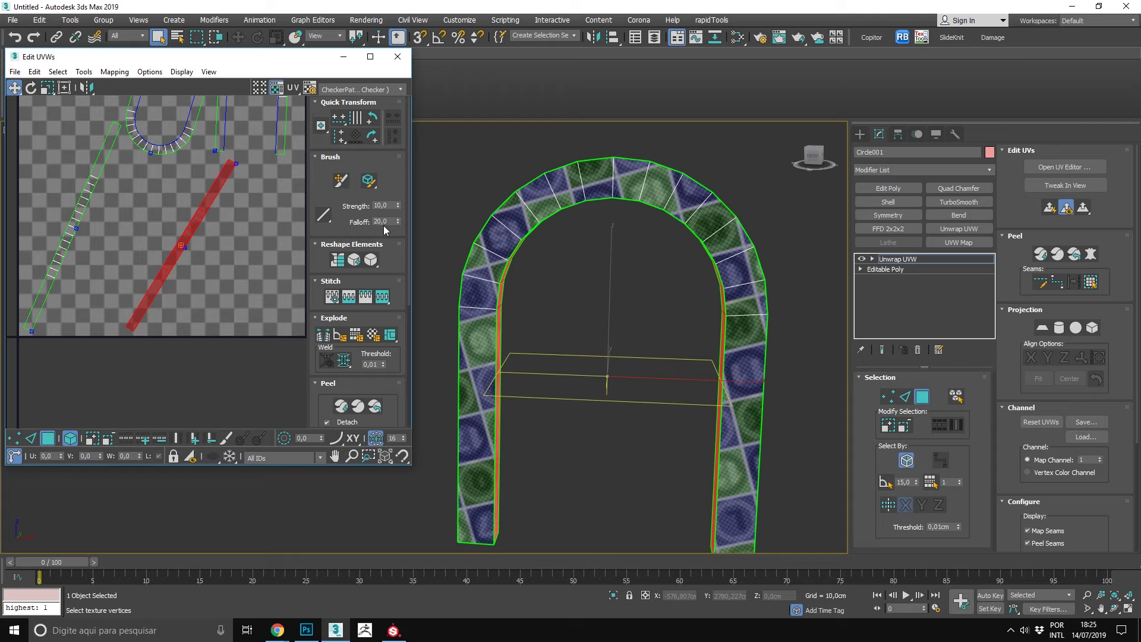
{"action": "key", "text": "2"}
{"action": "scroll", "coordinate": [215, 188], "scroll_direction": "up", "scroll_amount": 3}
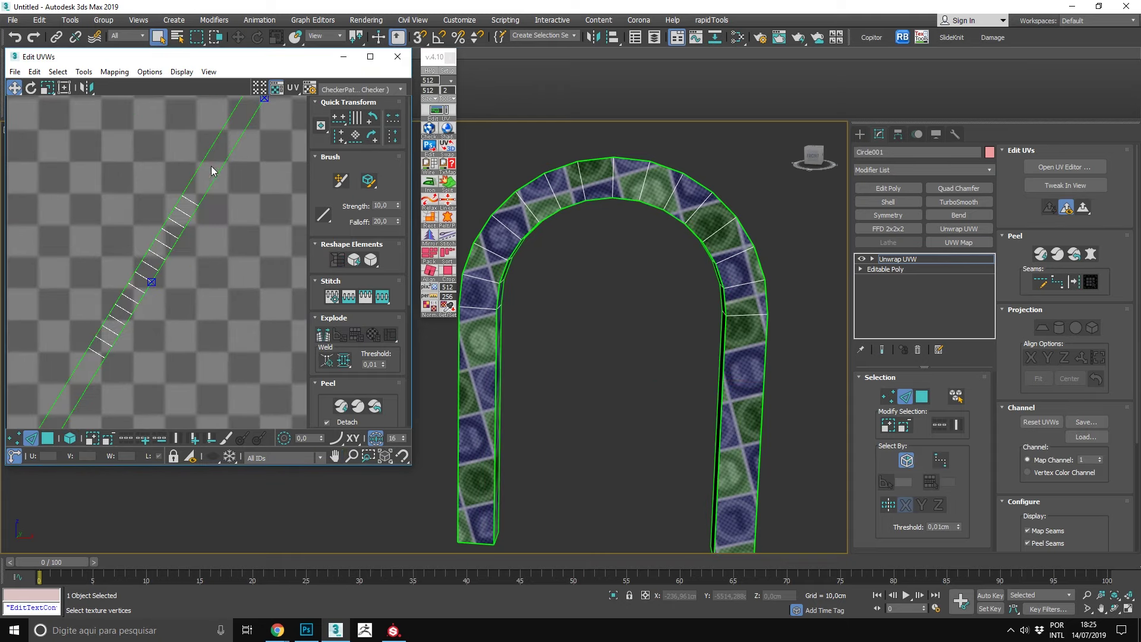
{"action": "left_click", "coordinate": [217, 172]}
{"action": "left_click", "coordinate": [430, 274]}
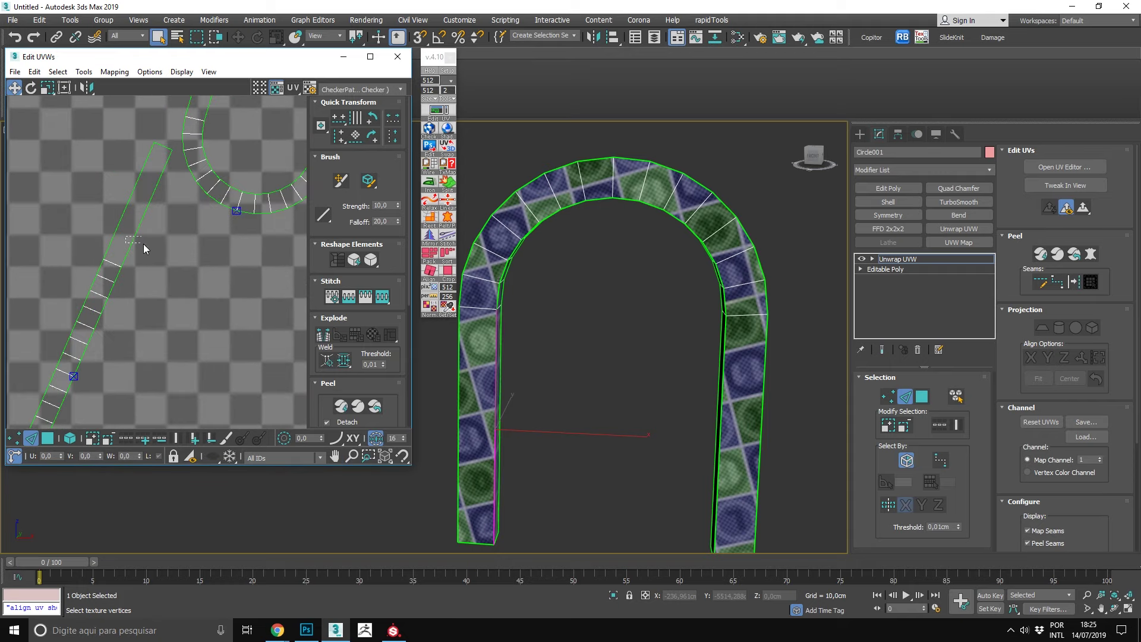
{"action": "left_click", "coordinate": [355, 136]}
- Rotate the U-shaped shell upright and straighten the remaining strips using top and bottom vertices
{"action": "middle_click_drag", "start_coordinate": [189, 275], "coordinate": [102, 407]}
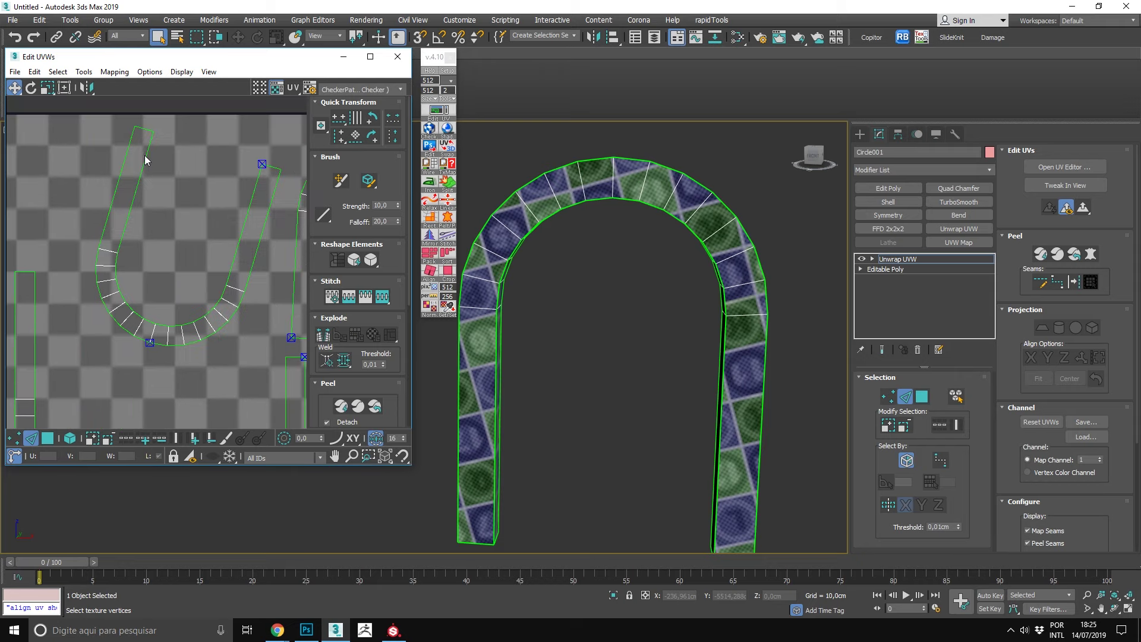
{"action": "left_click", "coordinate": [142, 135]}
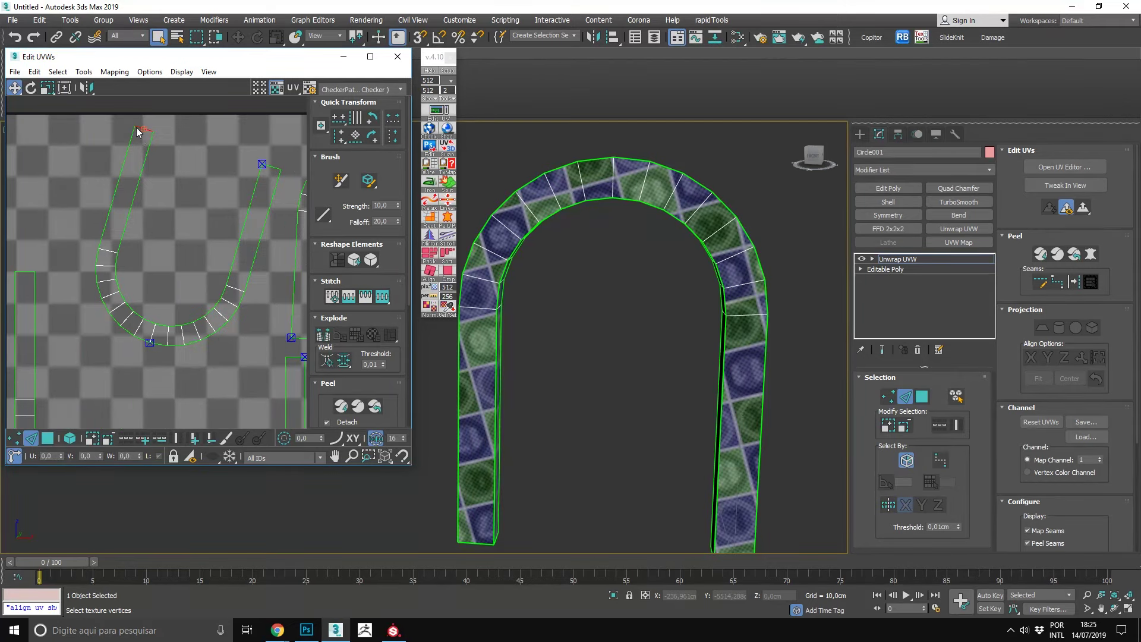
{"action": "left_click", "coordinate": [355, 136]}
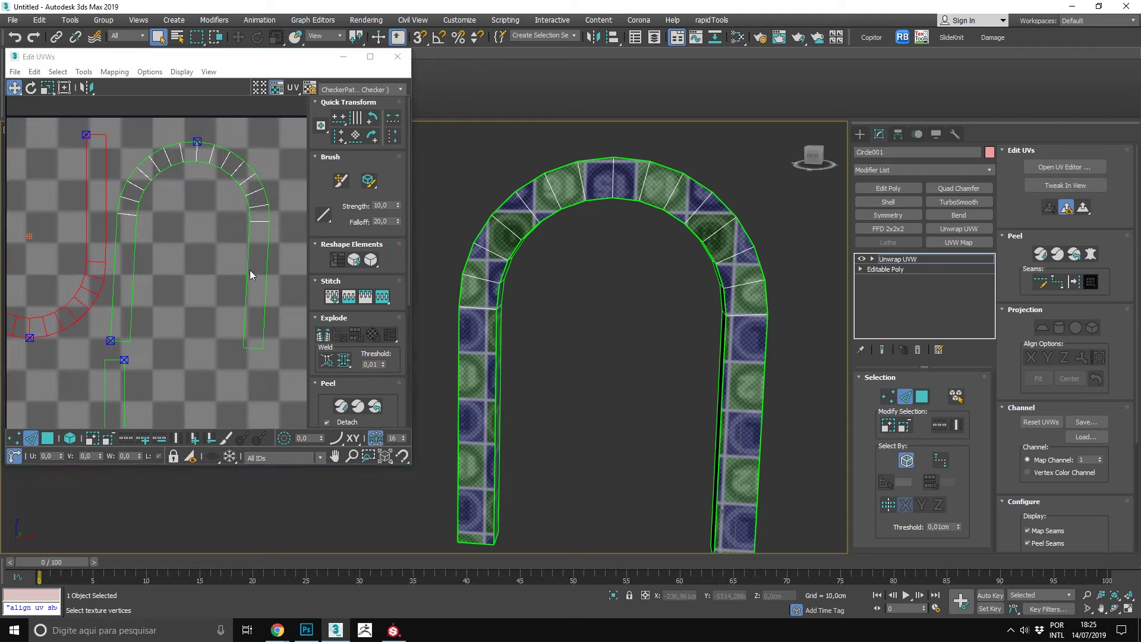
{"action": "left_click", "coordinate": [253, 347]}
{"action": "left_click", "coordinate": [355, 136]}
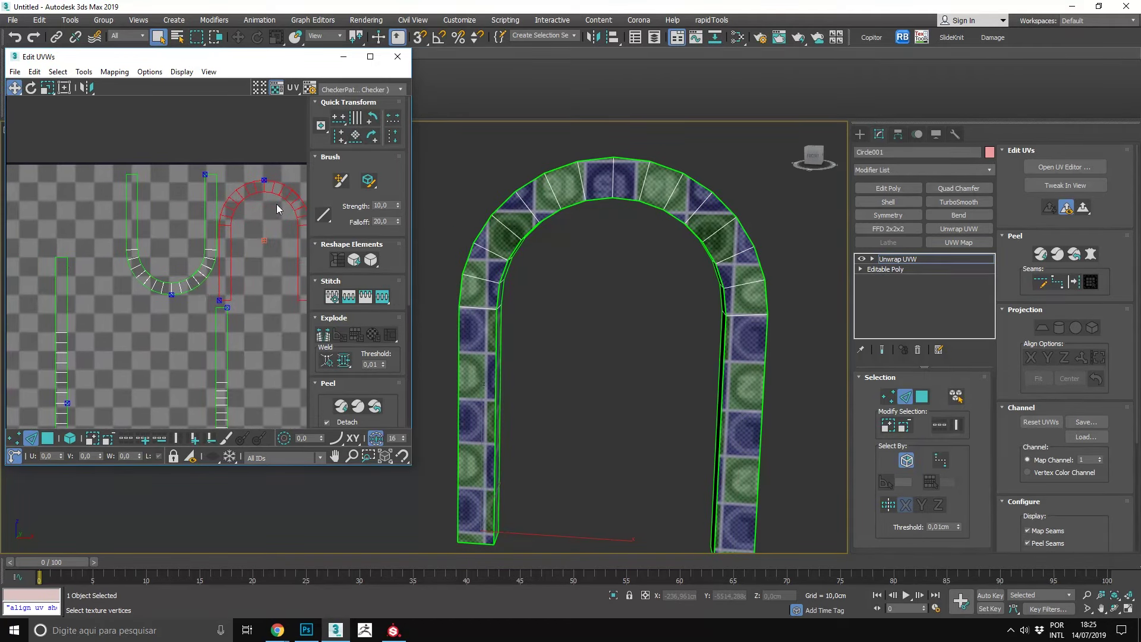
{"action": "key", "text": "3"}
{"action": "left_click", "coordinate": [231, 211]}
{"action": "left_click", "coordinate": [229, 137]}
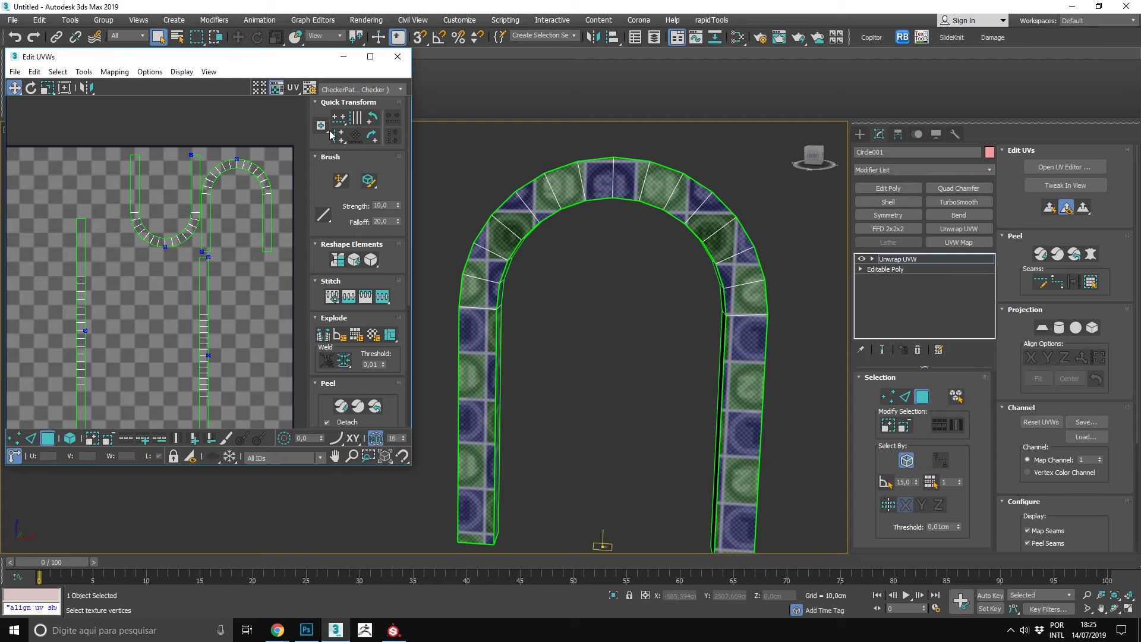
{"action": "key", "text": "super+e"}
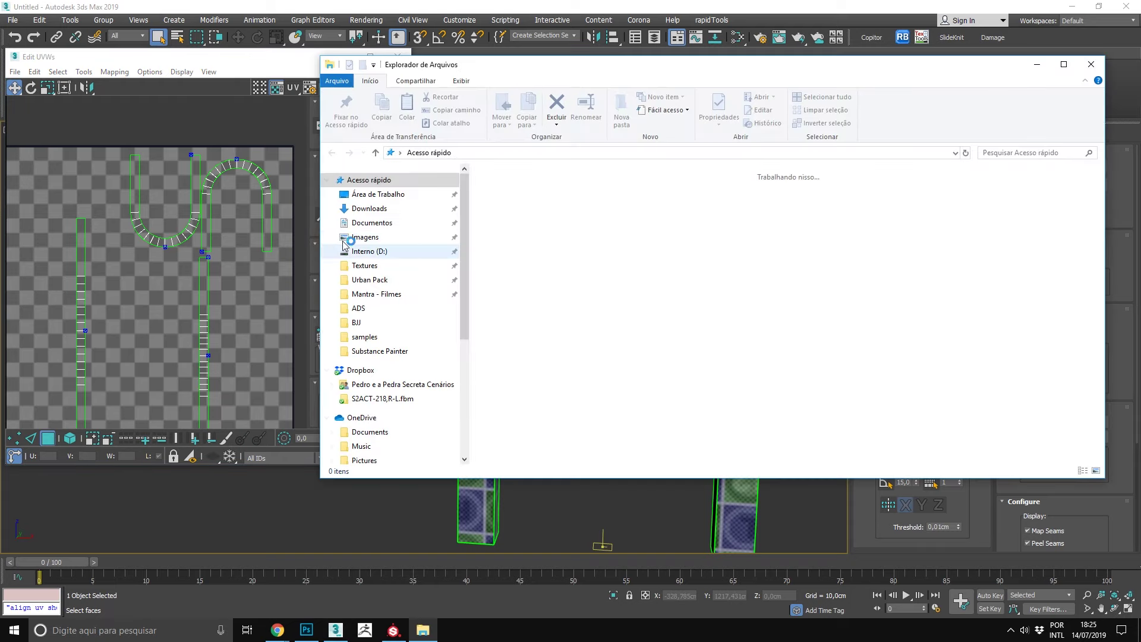
{"action": "left_click", "coordinate": [252, 223]}
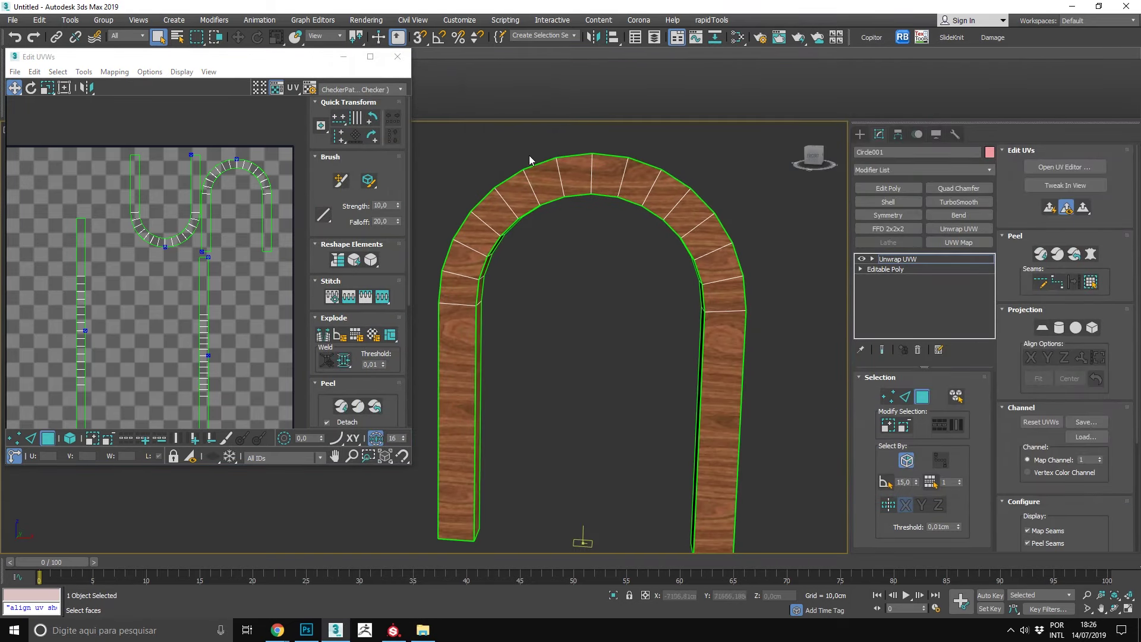
{"action": "scroll", "coordinate": [657, 217], "scroll_direction": "up", "scroll_amount": 5}
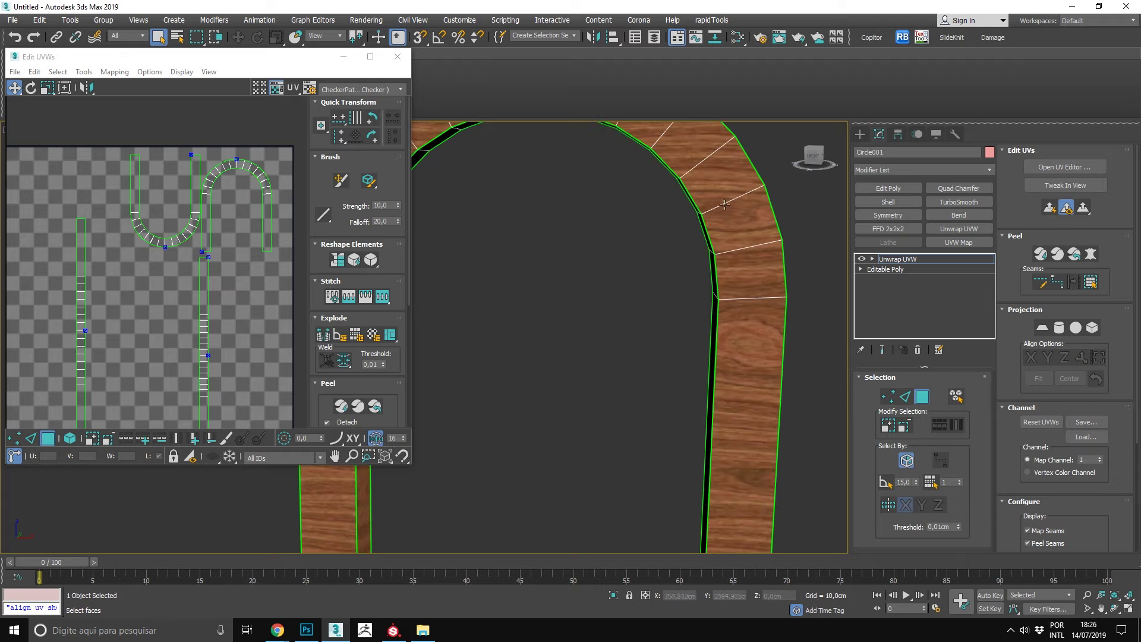
{"action": "scroll", "coordinate": [665, 301], "scroll_direction": "down", "scroll_amount": 3}
{"action": "scroll", "coordinate": [611, 208], "scroll_direction": "down", "scroll_amount": 2}
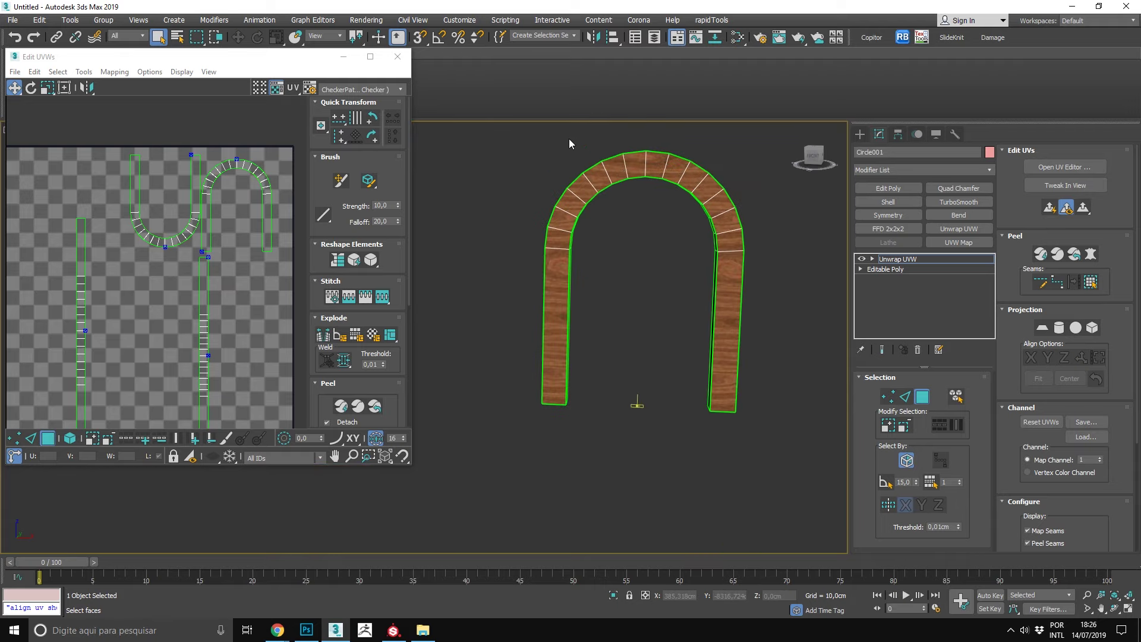
{"action": "scroll", "coordinate": [571, 147], "scroll_direction": "up", "scroll_amount": 4}
{"action": "scroll", "coordinate": [135, 150], "scroll_direction": "down", "scroll_amount": 1}
{"action": "scroll", "coordinate": [510, 153], "scroll_direction": "down", "scroll_amount": 2}
{"action": "scroll", "coordinate": [580, 201], "scroll_direction": "down", "scroll_amount": 3}
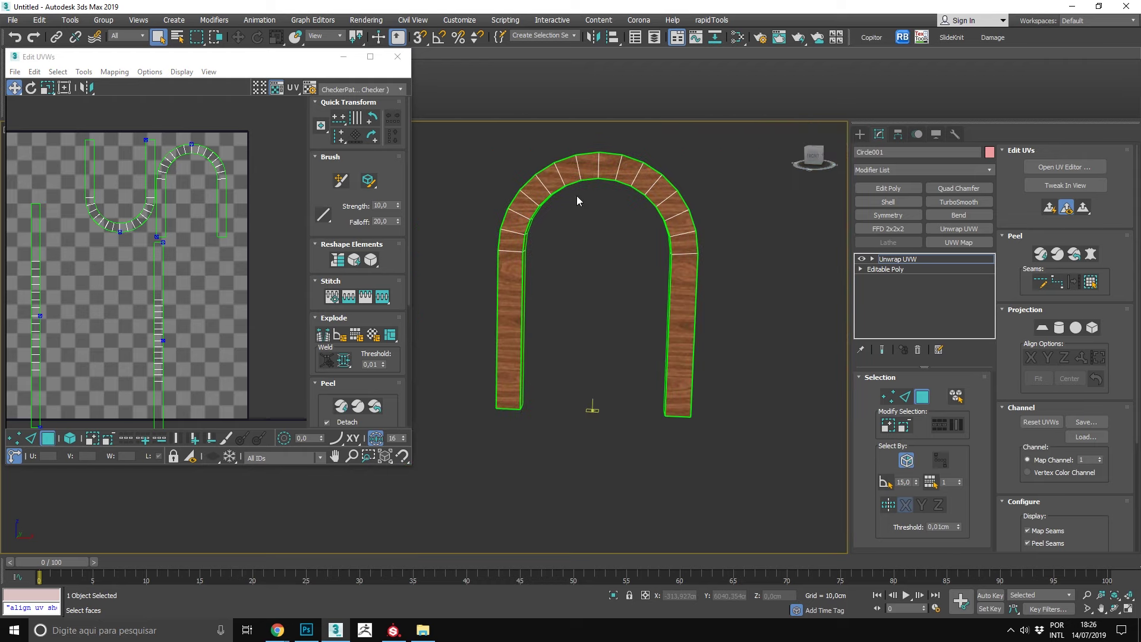
{"action": "scroll", "coordinate": [523, 300], "scroll_direction": "up", "scroll_amount": 5}
{"action": "scroll", "coordinate": [523, 300], "scroll_direction": "down", "scroll_amount": 5}
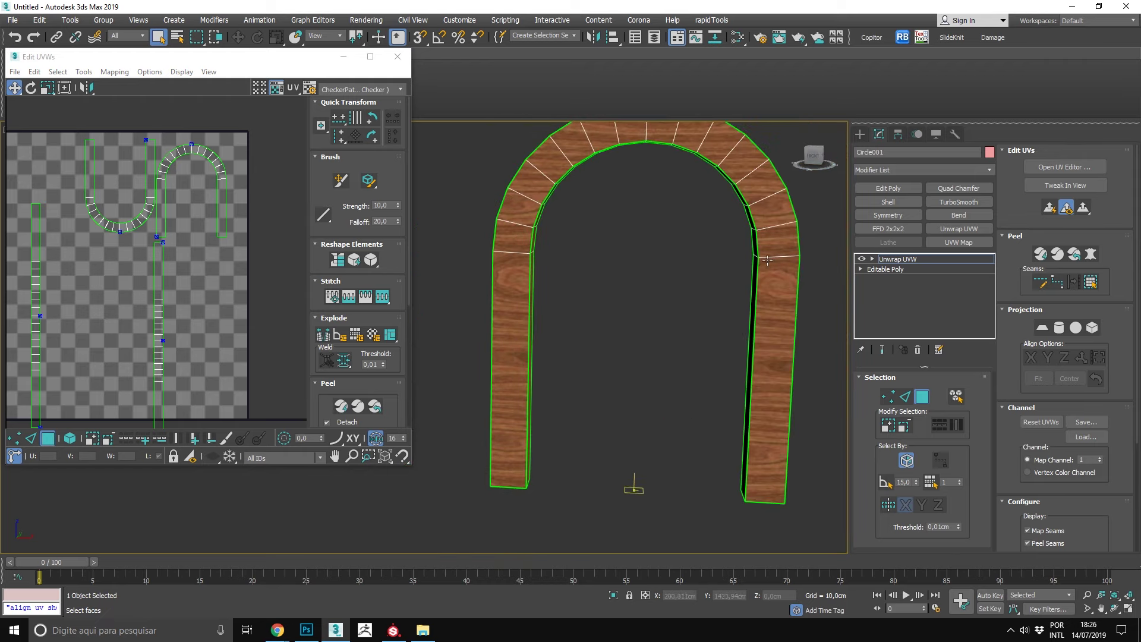
{"action": "scroll", "coordinate": [634, 299], "scroll_direction": "up", "scroll_amount": 2}
{"action": "key", "text": "m"}
{"action": "scroll", "coordinate": [746, 209], "scroll_direction": "down", "scroll_amount": 2}
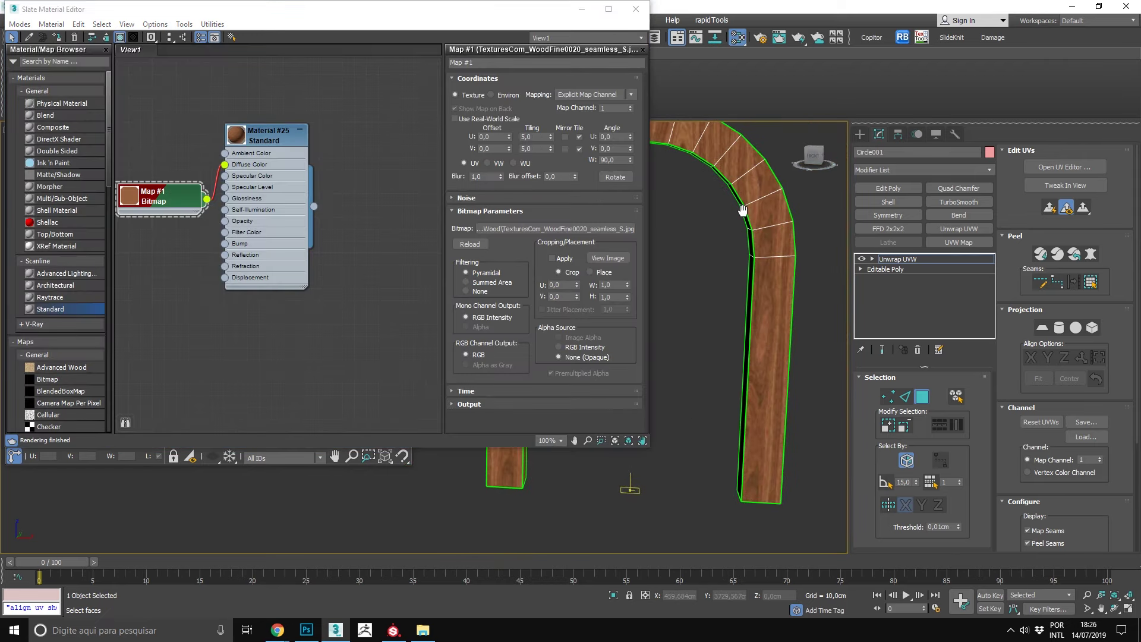
{"action": "key", "text": "m"}
{"action": "scroll", "coordinate": [705, 247], "scroll_direction": "up", "scroll_amount": 1}
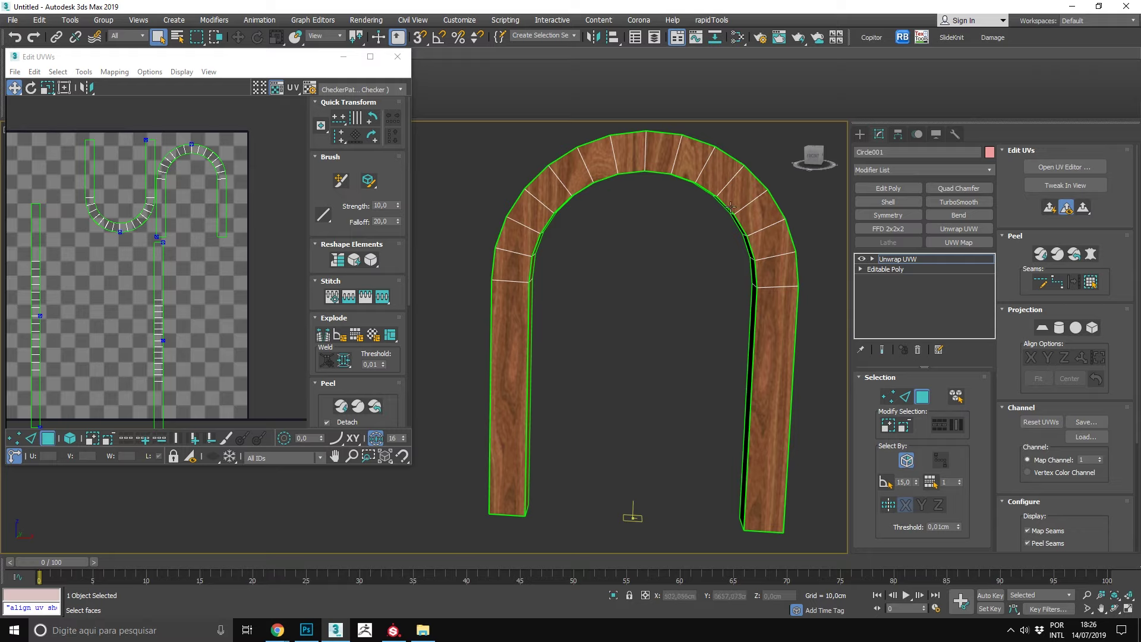
- Flip between the wooden arch and brick-arch door photos in Chrome, then minimize the browser
{"action": "left_click", "coordinate": [351, 596]}
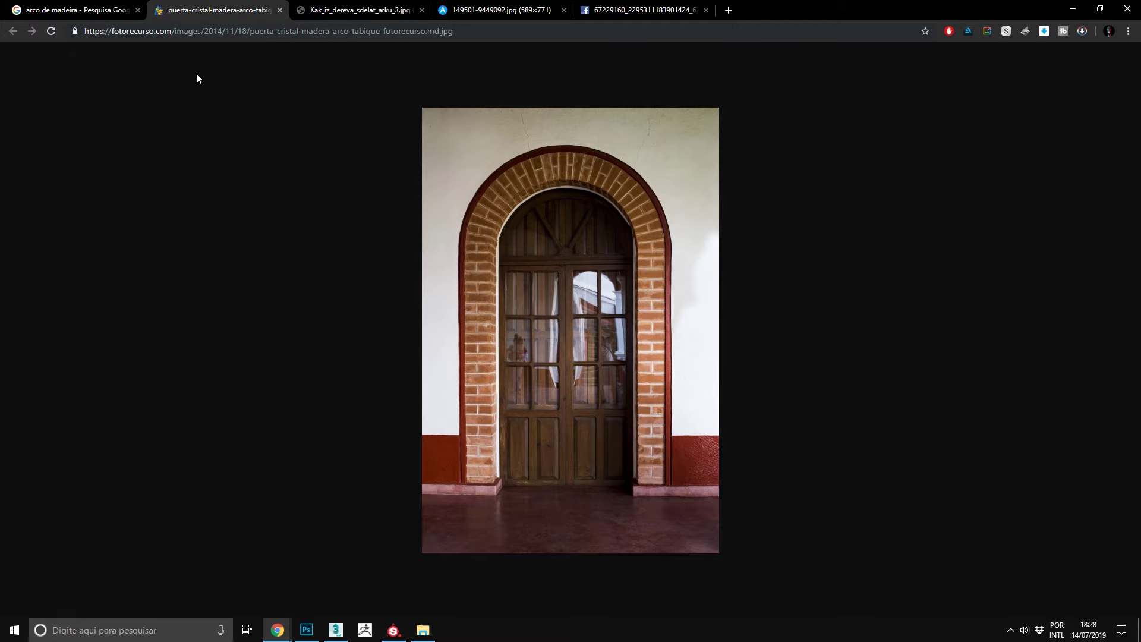
{"action": "left_click", "coordinate": [351, 10]}
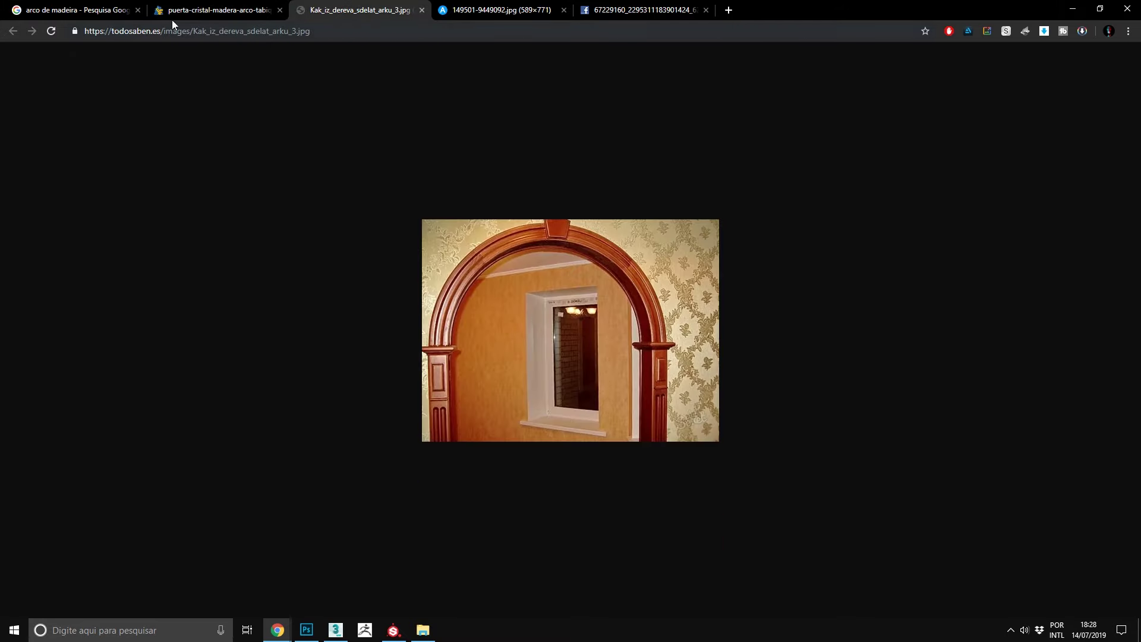
{"action": "left_click", "coordinate": [208, 10]}
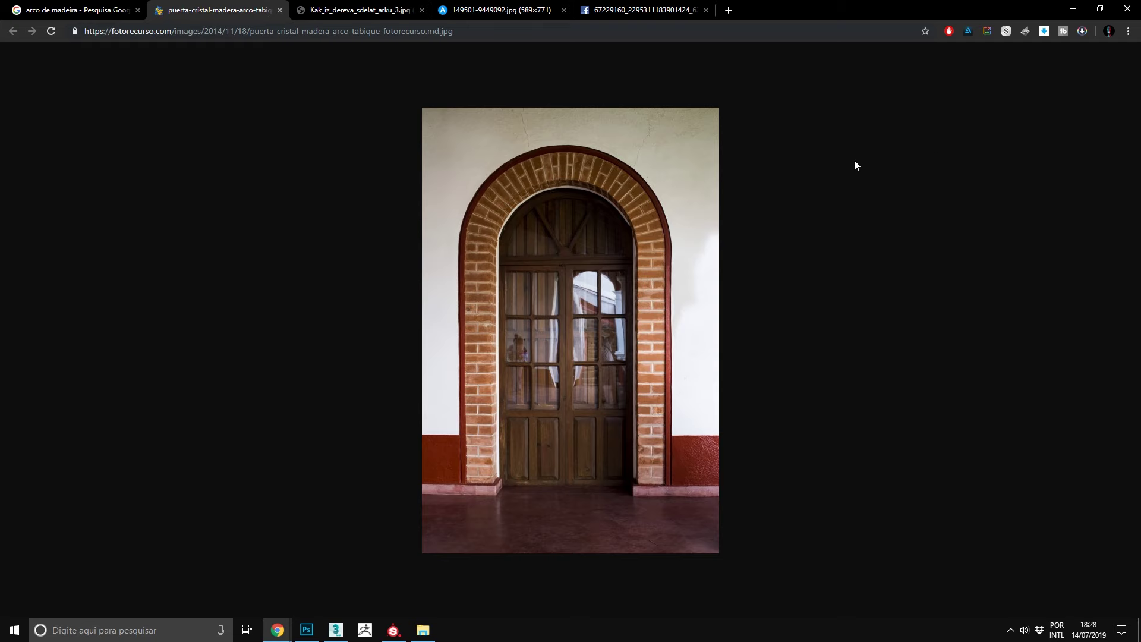
{"action": "left_click", "coordinate": [1072, 9]}
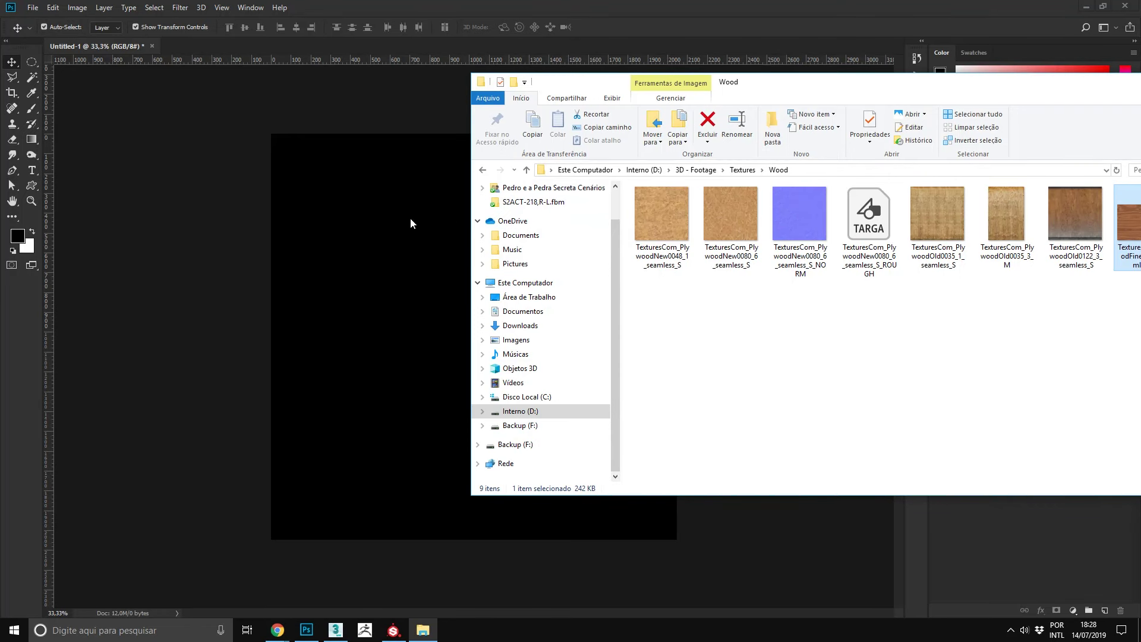
- Straighten the U-shaped UV island of the arch curve in Edit UVWs
{"action": "left_click", "coordinate": [336, 621]}
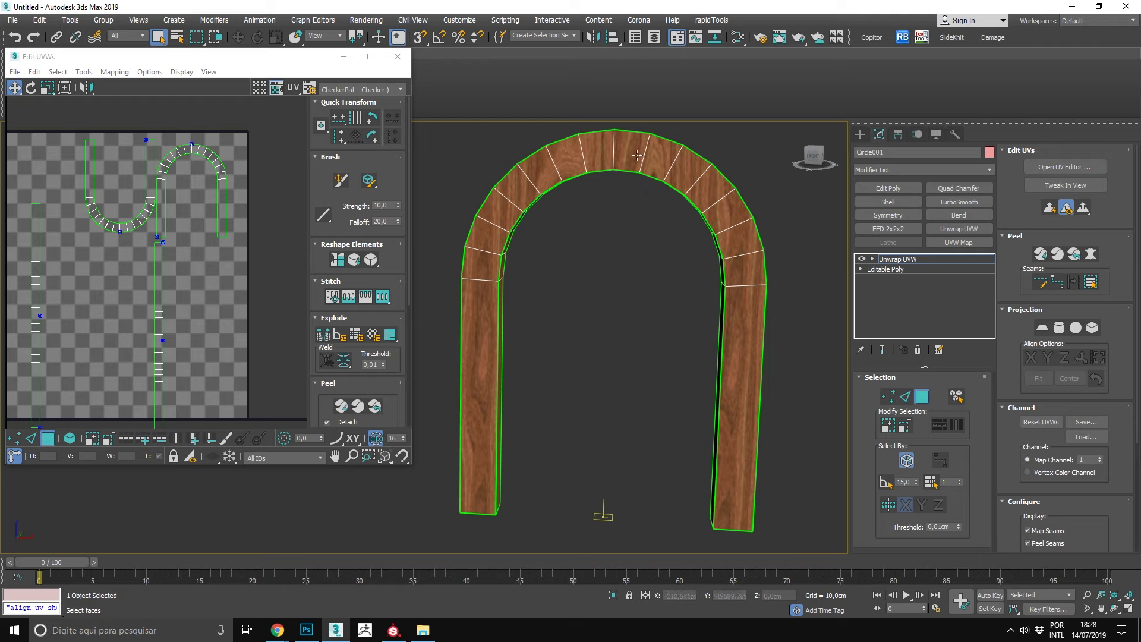
{"action": "mouse_move", "coordinate": [646, 180]}
{"action": "middle_mouse_down"}
{"action": "mouse_move", "coordinate": [622, 206]}
{"action": "mouse_move", "coordinate": [504, 248]}
{"action": "middle_mouse_up"}
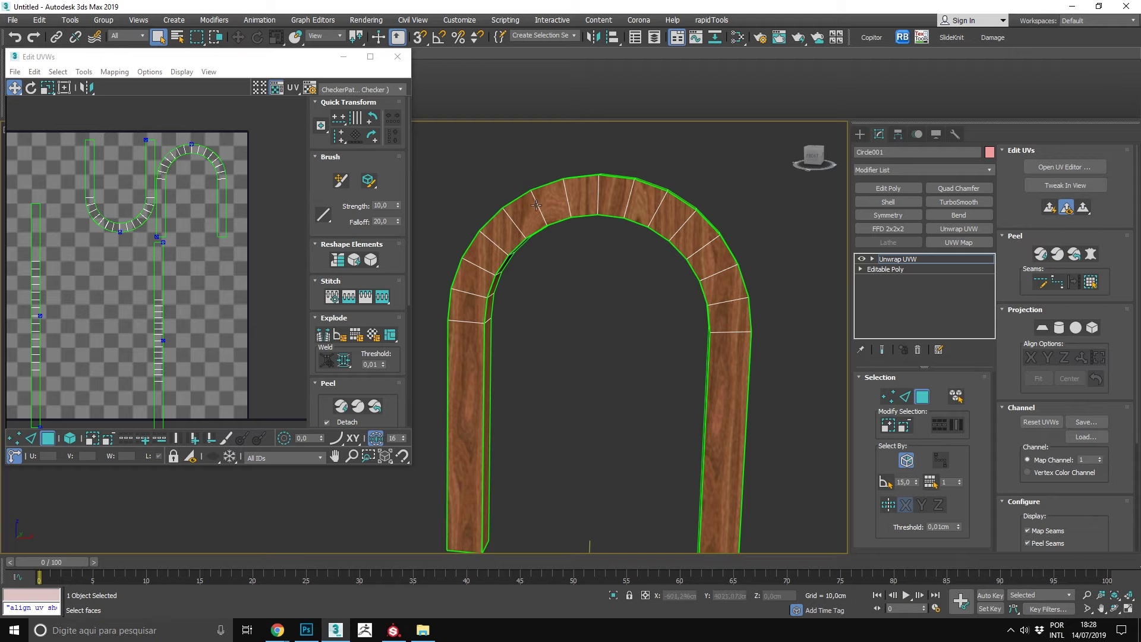
{"action": "left_click", "coordinate": [124, 341]}
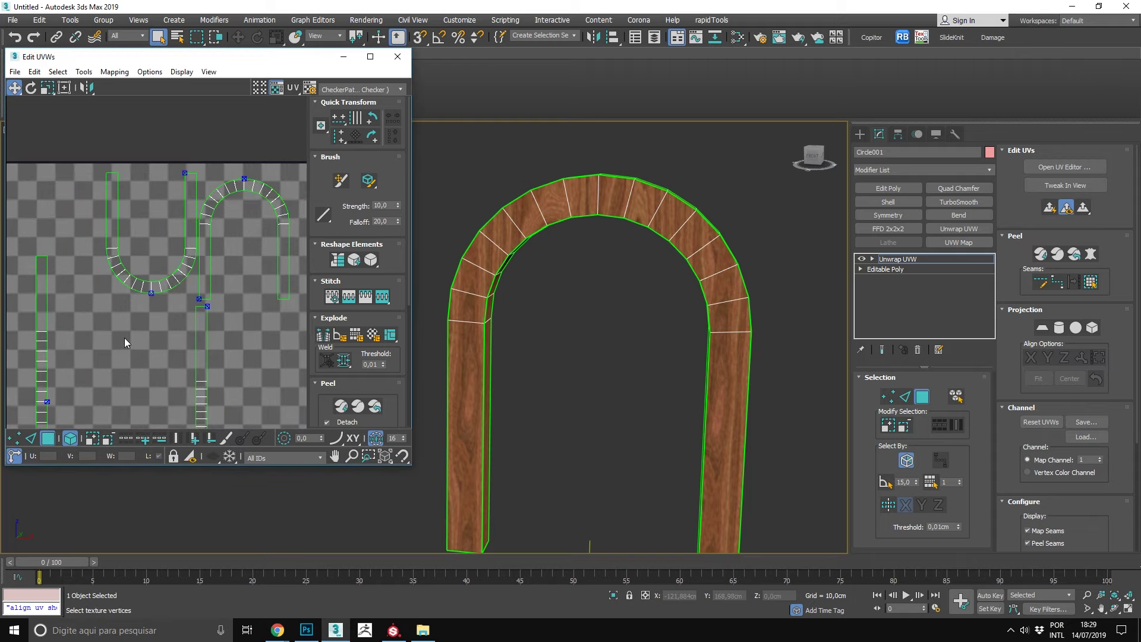
{"action": "left_click", "coordinate": [149, 284]}
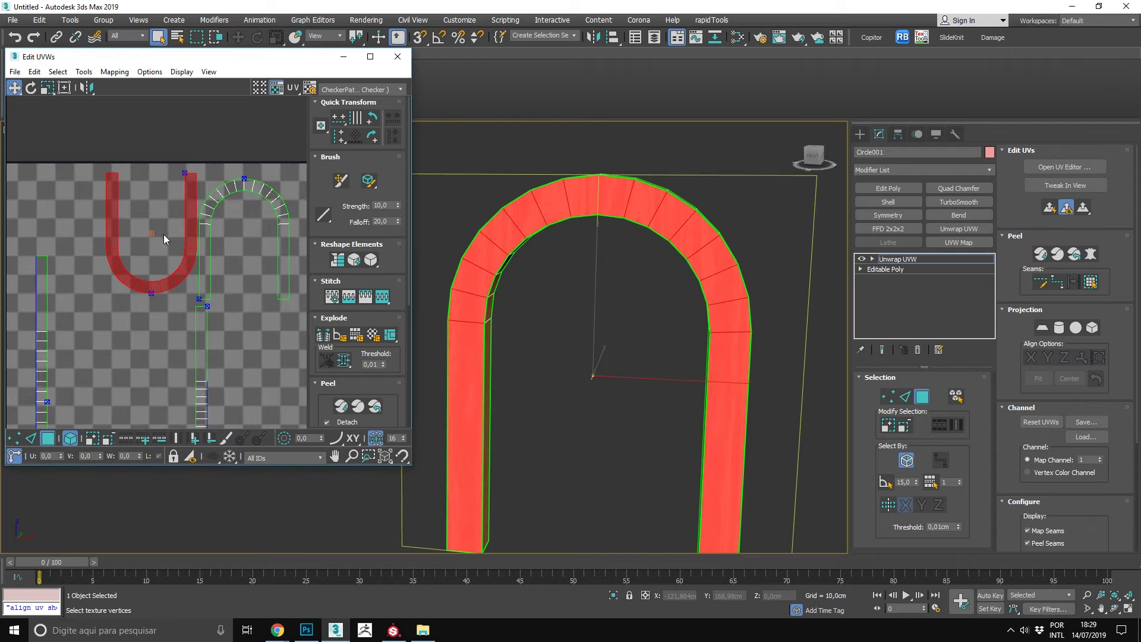
{"action": "left_click", "coordinate": [339, 263]}
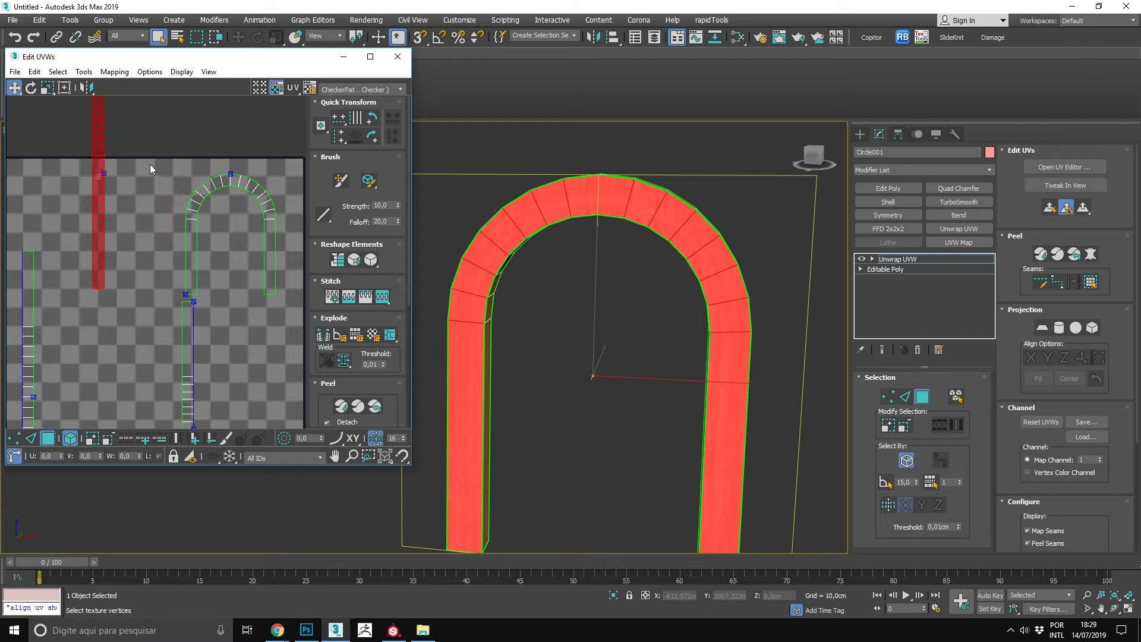
{"action": "middle_click_drag", "start_coordinate": [150, 164], "coordinate": [162, 283]}
{"action": "left_click", "coordinate": [137, 172]}
- Move the strip's top vertex upward in vertex mode to stretch its top end
{"action": "middle_click_drag", "start_coordinate": [595, 234], "coordinate": [463, 208], "text": "alt"}
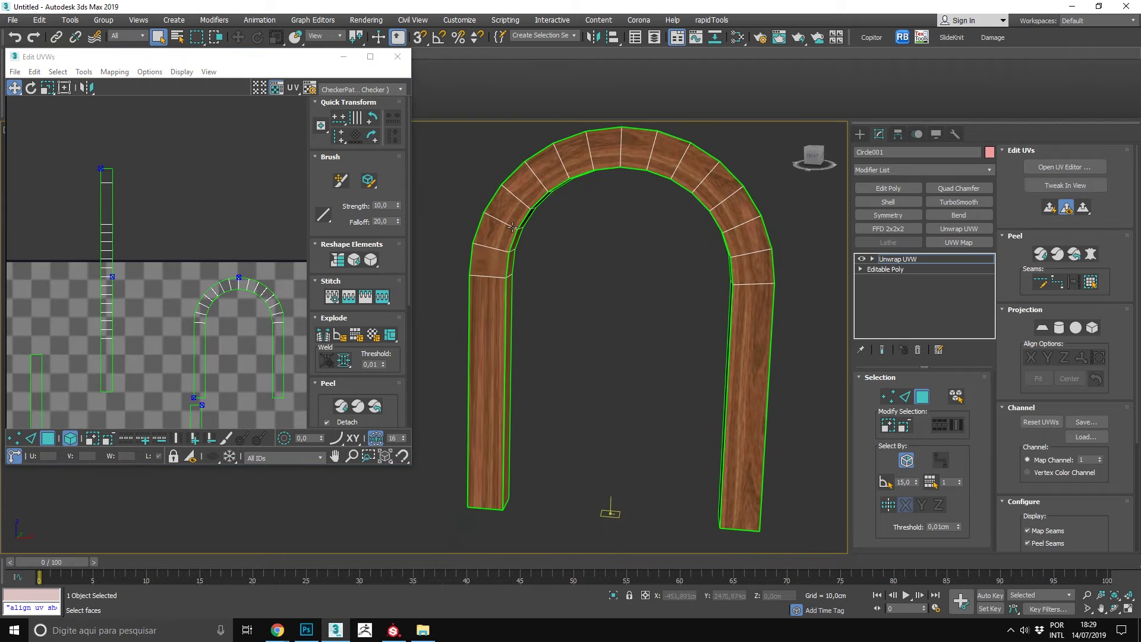
{"action": "scroll", "coordinate": [808, 271], "scroll_direction": "up", "scroll_amount": 8}
{"action": "scroll", "coordinate": [86, 366], "scroll_direction": "down", "scroll_amount": 2}
{"action": "middle_click_drag", "start_coordinate": [86, 366], "coordinate": [20, 389]}
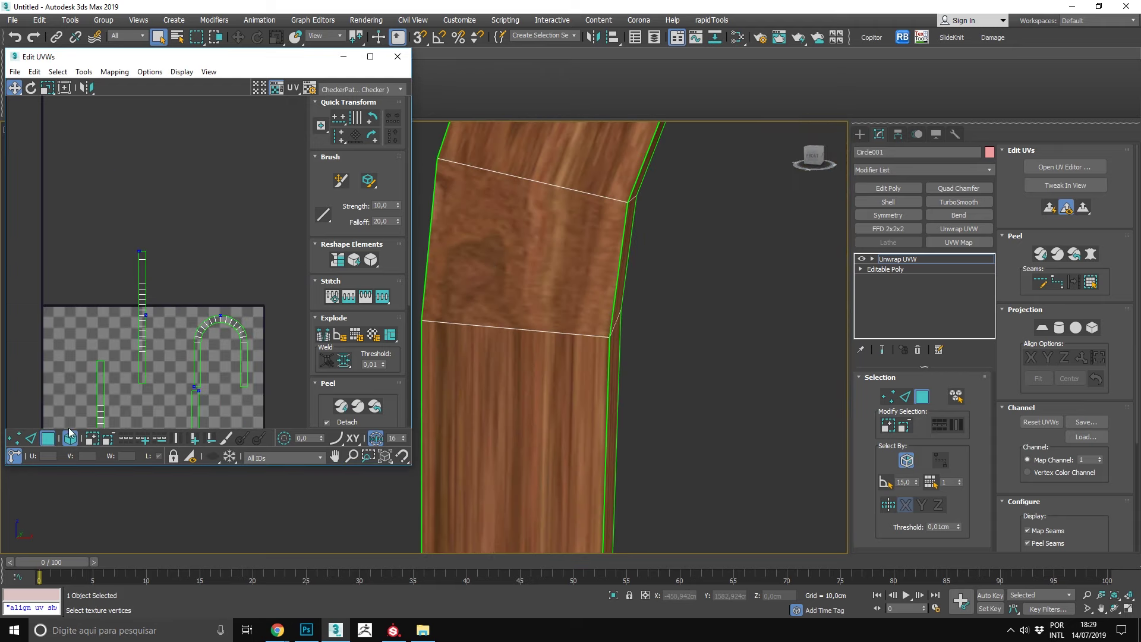
{"action": "key", "text": "1"}
{"action": "mouse_move", "coordinate": [88, 204]}
{"action": "left_mouse_down"}
{"action": "mouse_move", "coordinate": [128, 224]}
{"action": "mouse_move", "coordinate": [100, 132]}
{"action": "left_mouse_up"}
{"action": "scroll", "coordinate": [586, 328], "scroll_direction": "down", "scroll_amount": 3}
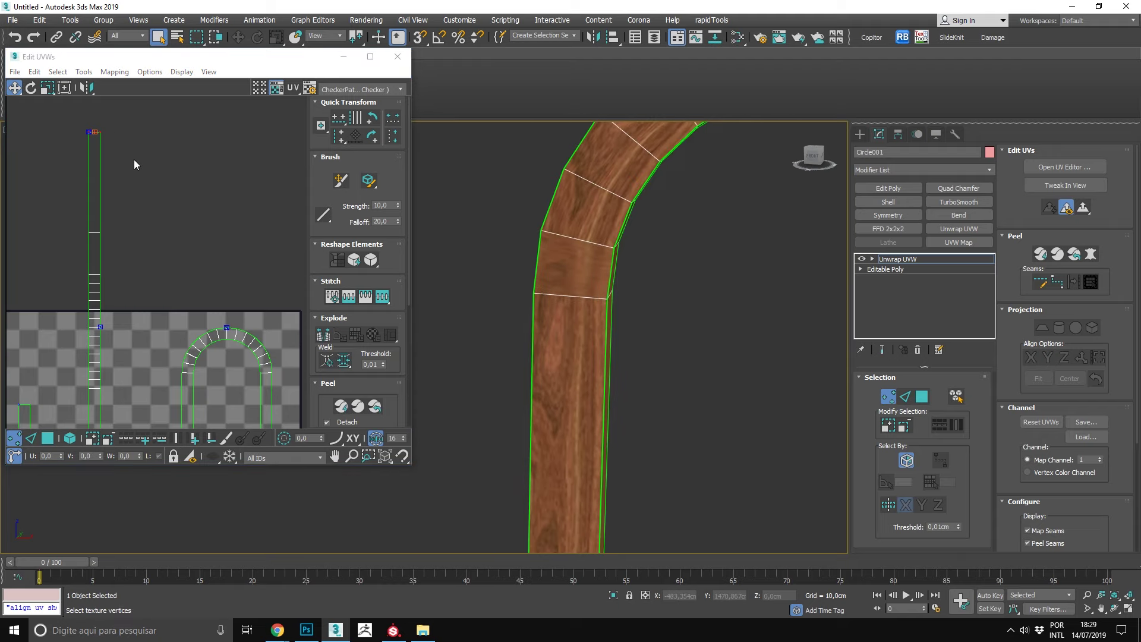
{"action": "mouse_move", "coordinate": [65, 211]}
{"action": "left_mouse_down"}
{"action": "mouse_move", "coordinate": [116, 239]}
{"action": "mouse_move", "coordinate": [98, 268]}
{"action": "left_mouse_up"}
- Preview with Texture Checker and scale the straightened UV strip up in Element mode
{"action": "left_click", "coordinate": [346, 90]}
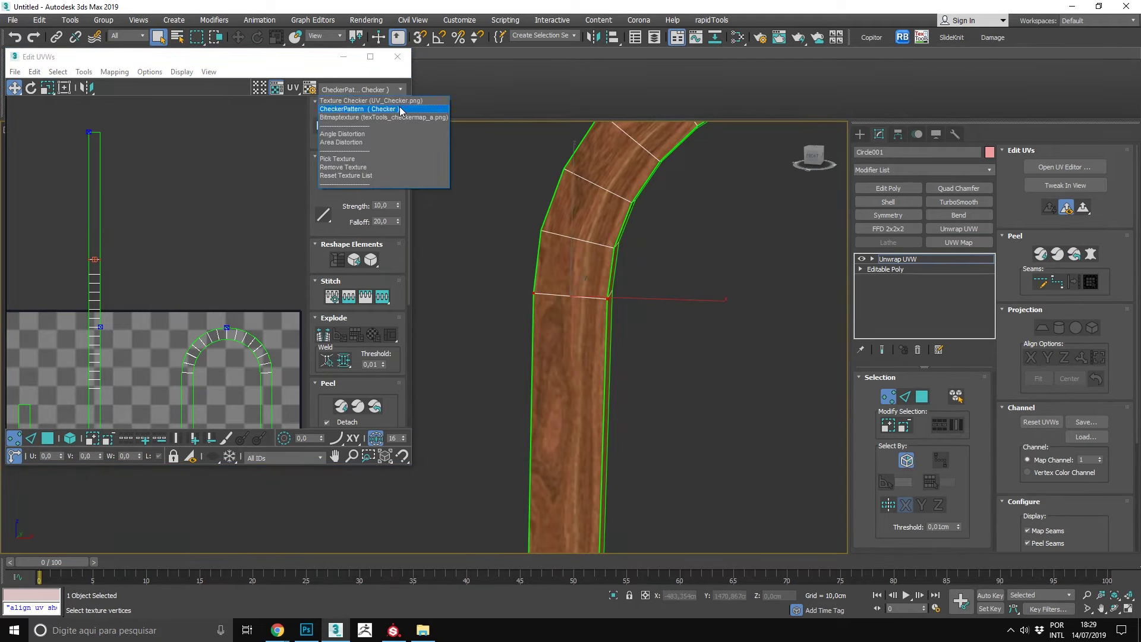
{"action": "left_click", "coordinate": [389, 105]}
{"action": "scroll", "coordinate": [166, 236], "scroll_direction": "down", "scroll_amount": 3}
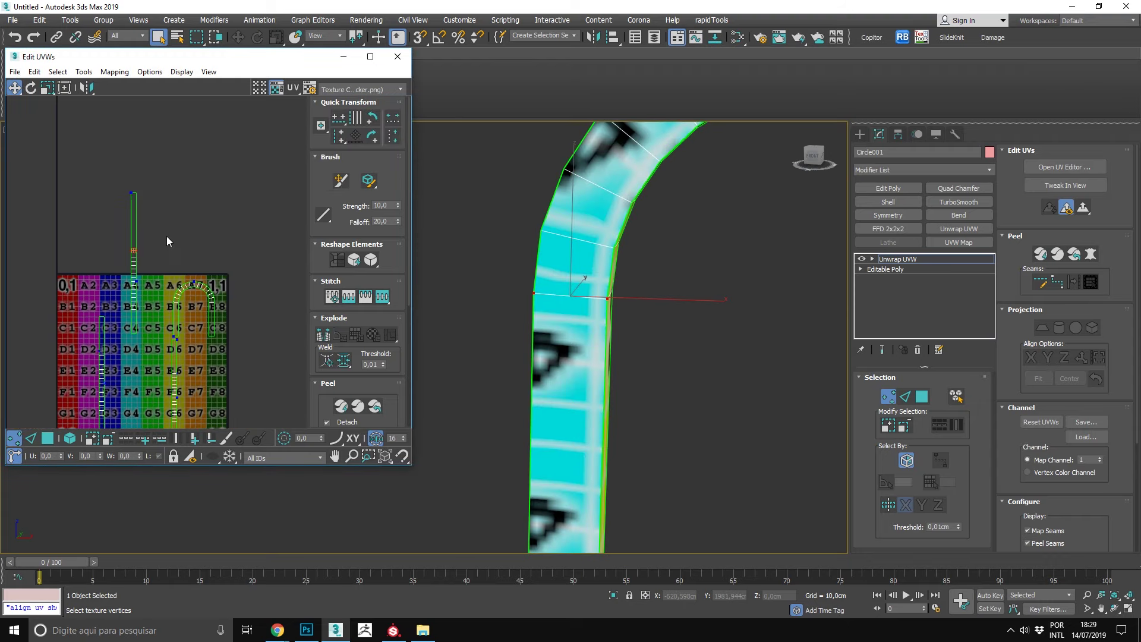
{"action": "left_click", "coordinate": [48, 438]}
{"action": "left_click", "coordinate": [70, 438]}
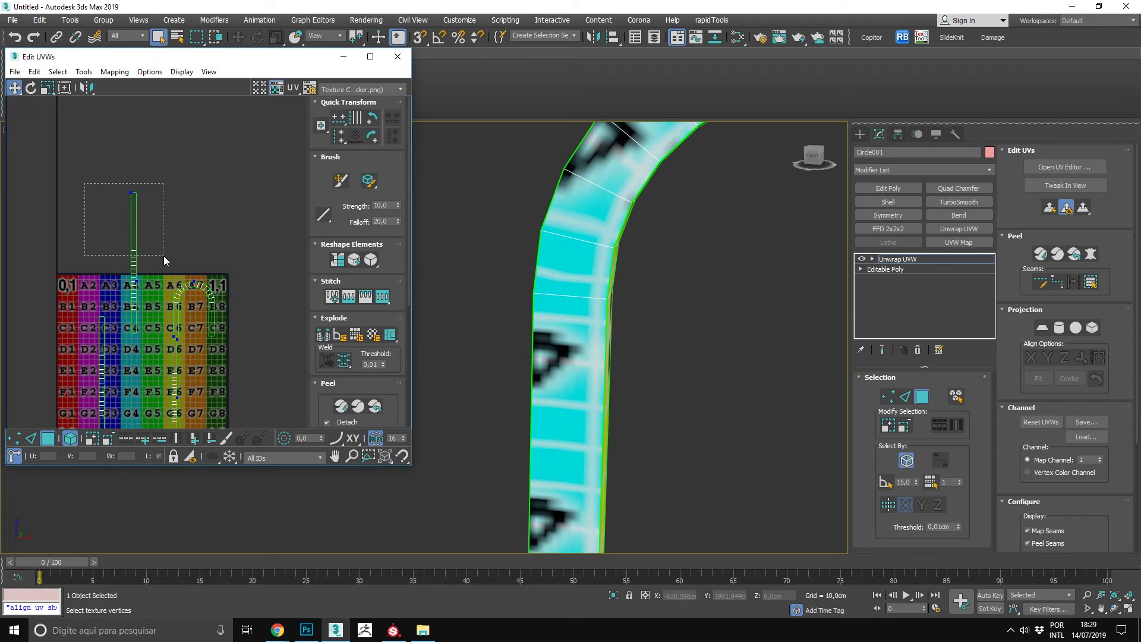
{"action": "left_click", "coordinate": [134, 256]}
{"action": "left_click", "coordinate": [48, 87]}
{"action": "left_click_drag", "start_coordinate": [133, 256], "coordinate": [129, 144]}
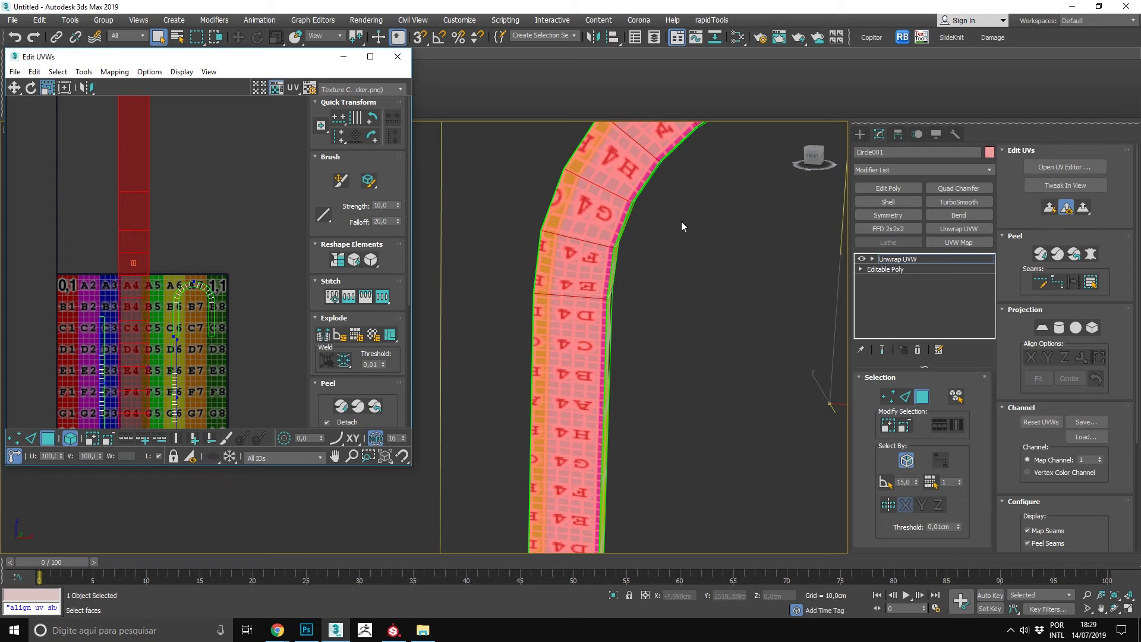
- Move the UV strip to the right, off the texture tile
{"action": "key", "text": "w"}
{"action": "scroll", "coordinate": [681, 221], "scroll_direction": "up", "scroll_amount": 3}
{"action": "scroll", "coordinate": [681, 221], "scroll_direction": "down", "scroll_amount": 3}
{"action": "scroll", "coordinate": [144, 229], "scroll_direction": "down", "scroll_amount": 2}
- Switch the UV editor preview back to the wood Bitmaptexture
{"action": "scroll", "coordinate": [144, 229], "scroll_direction": "down", "scroll_amount": 2}
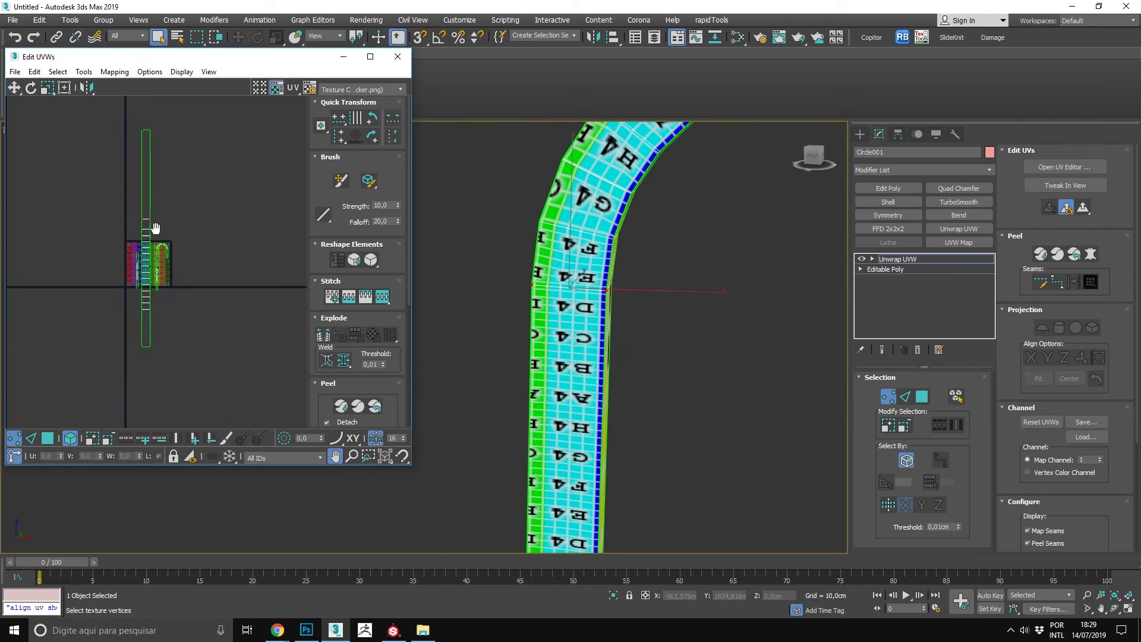
{"action": "left_click", "coordinate": [161, 291]}
{"action": "left_click_drag", "start_coordinate": [163, 262], "coordinate": [227, 253]}
{"action": "left_click", "coordinate": [227, 254]}
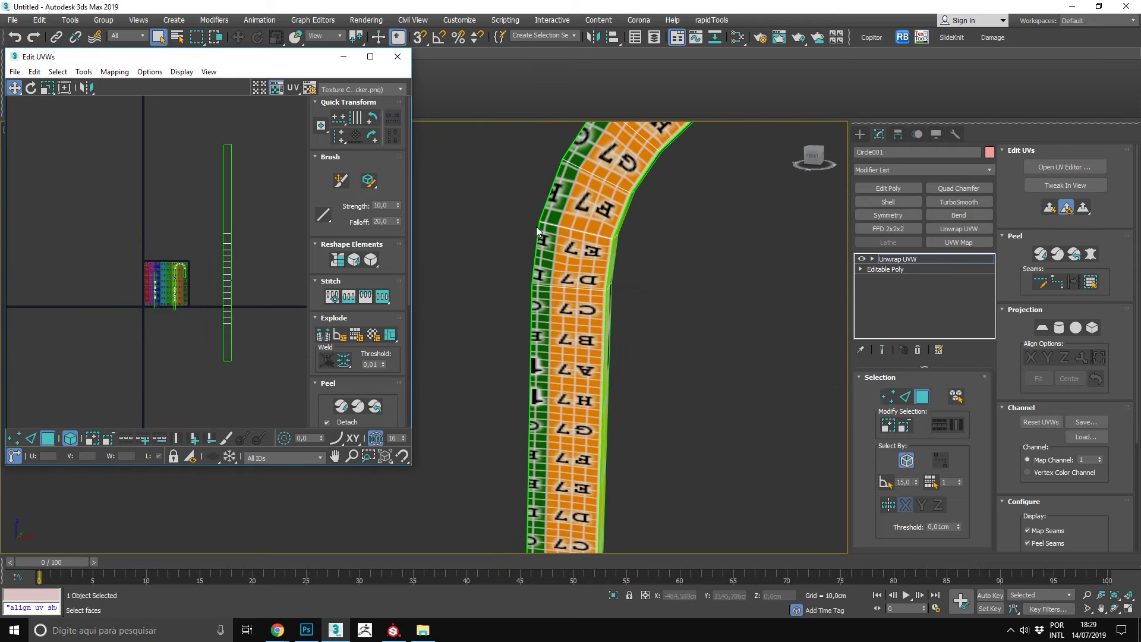
{"action": "scroll", "coordinate": [520, 288], "scroll_direction": "up", "scroll_amount": 3}
{"action": "scroll", "coordinate": [519, 289], "scroll_direction": "down", "scroll_amount": 3}
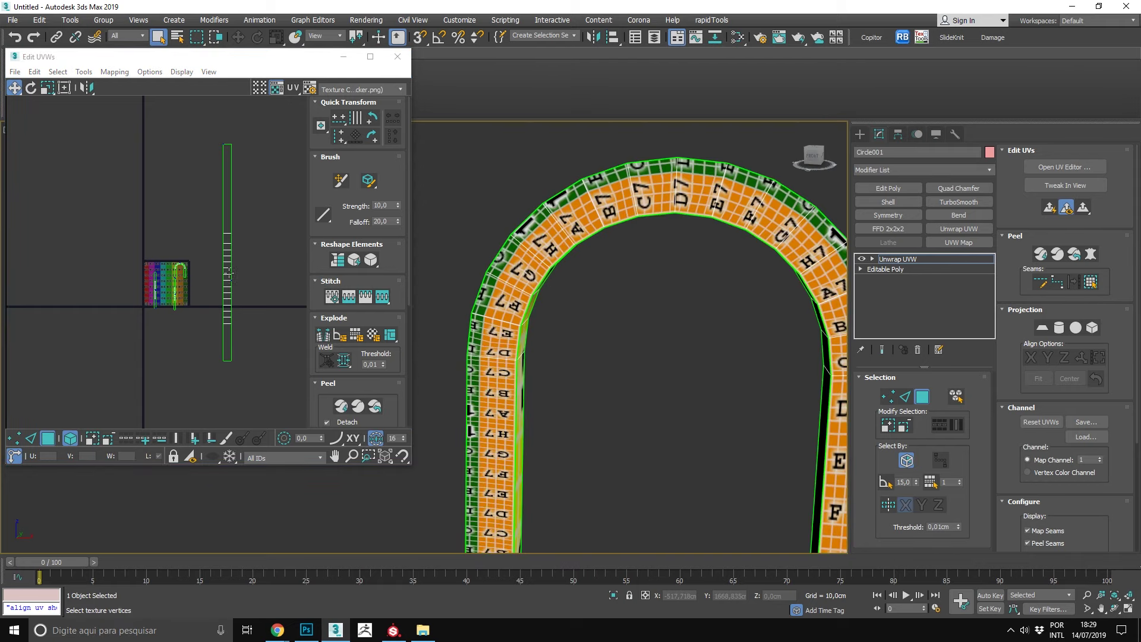
{"action": "middle_click_drag", "start_coordinate": [238, 268], "coordinate": [221, 266]}
{"action": "left_click", "coordinate": [373, 89]}
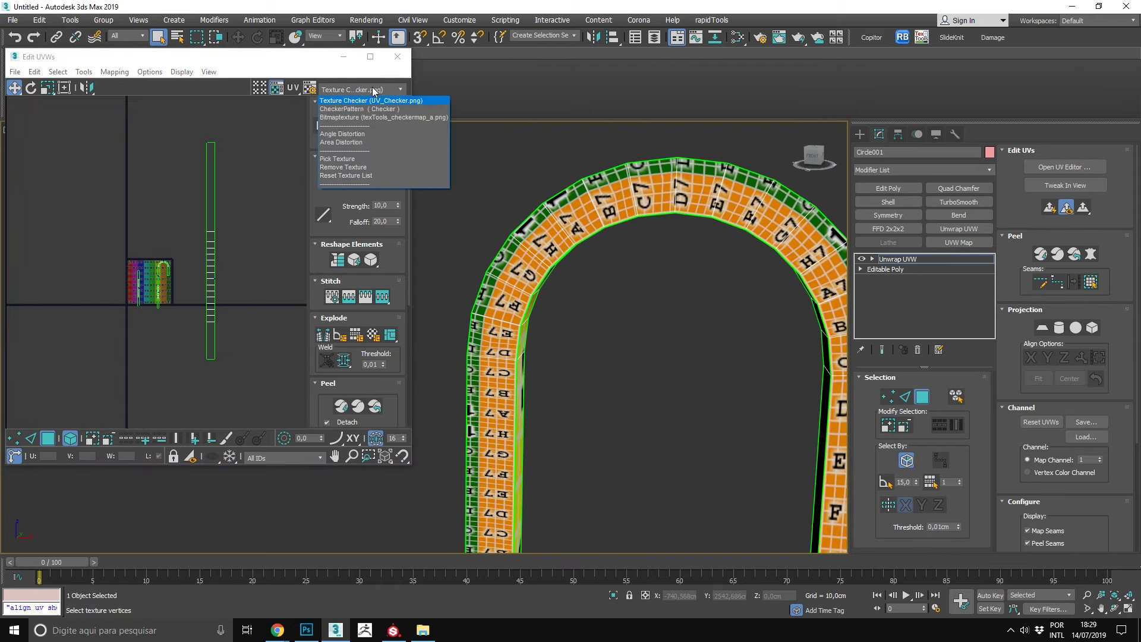
{"action": "left_click", "coordinate": [383, 117]}
{"action": "scroll", "coordinate": [133, 241], "scroll_direction": "up", "scroll_amount": 2}
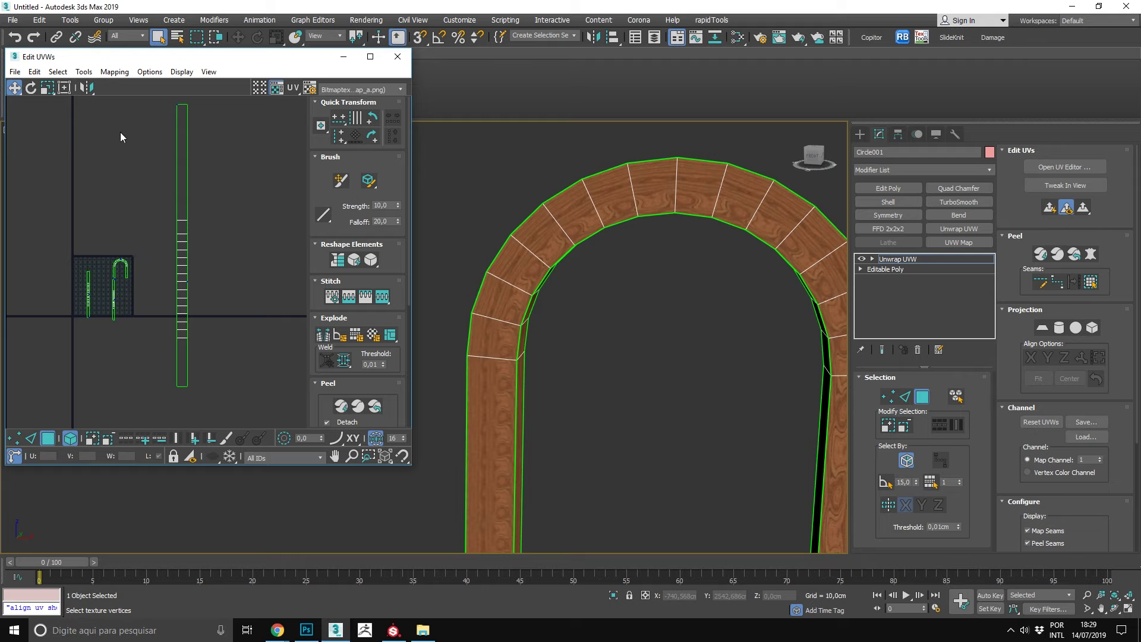
- Straighten the selected arch faces into one vertical strip using Reshape Elements Straighten
{"action": "left_click_drag", "start_coordinate": [120, 132], "coordinate": [209, 247]}
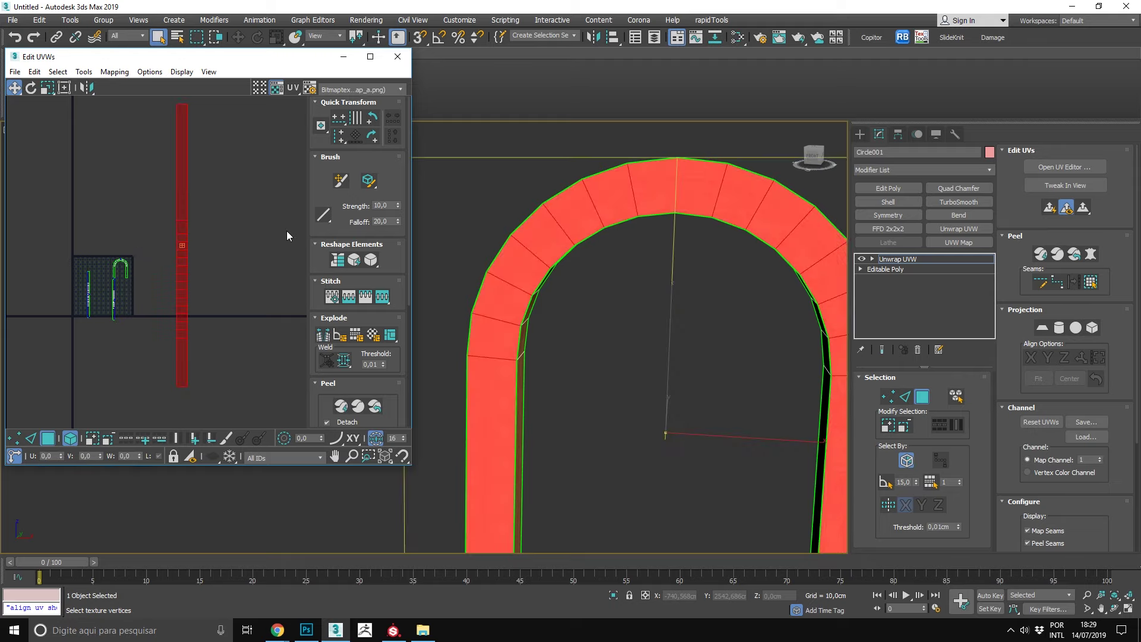
{"action": "scroll", "coordinate": [604, 267], "scroll_direction": "down", "scroll_amount": 3}
{"action": "scroll", "coordinate": [179, 223], "scroll_direction": "up", "scroll_amount": 1}
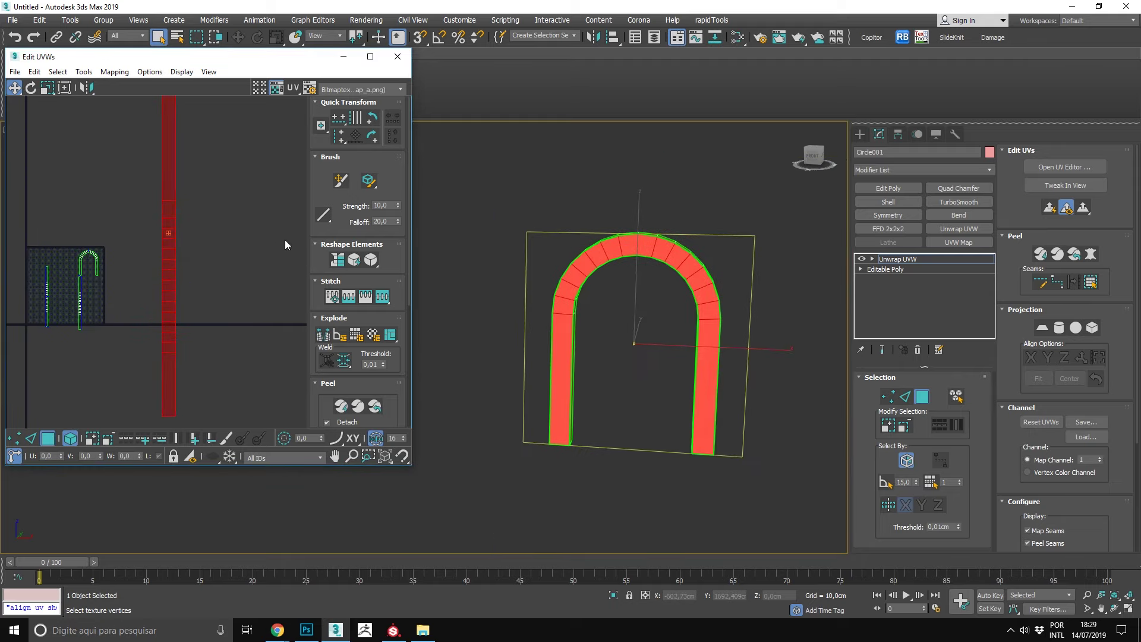
{"action": "left_click", "coordinate": [375, 265]}
{"action": "left_click", "coordinate": [651, 329]}
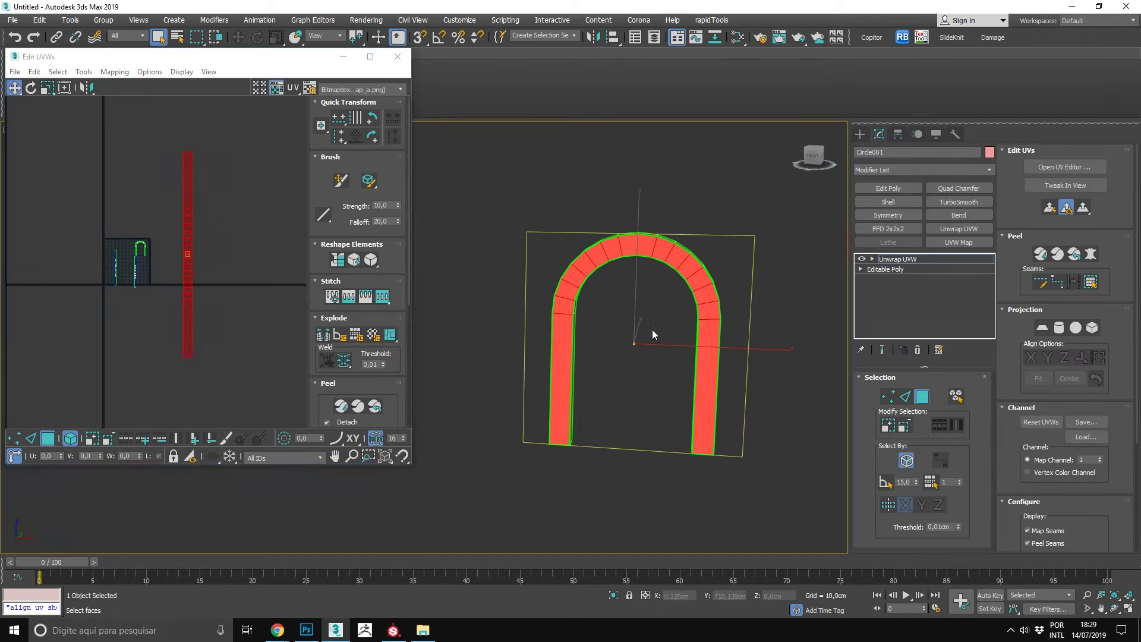
{"action": "scroll", "coordinate": [622, 259], "scroll_direction": "up", "scroll_amount": 3}
{"action": "scroll", "coordinate": [622, 259], "scroll_direction": "up", "scroll_amount": 2}
{"action": "scroll", "coordinate": [644, 158], "scroll_direction": "up", "scroll_amount": 2}
{"action": "scroll", "coordinate": [644, 158], "scroll_direction": "up", "scroll_amount": 1}
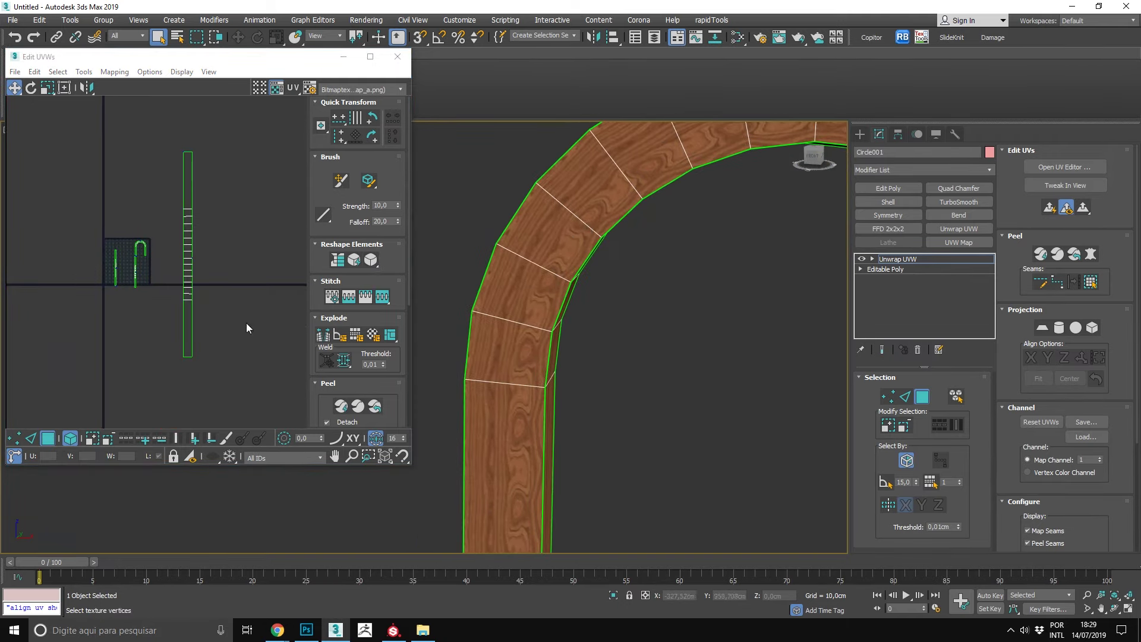
- Shrink the whole UV strip lengthwise to fit the wood texture
{"action": "left_click", "coordinate": [186, 252]}
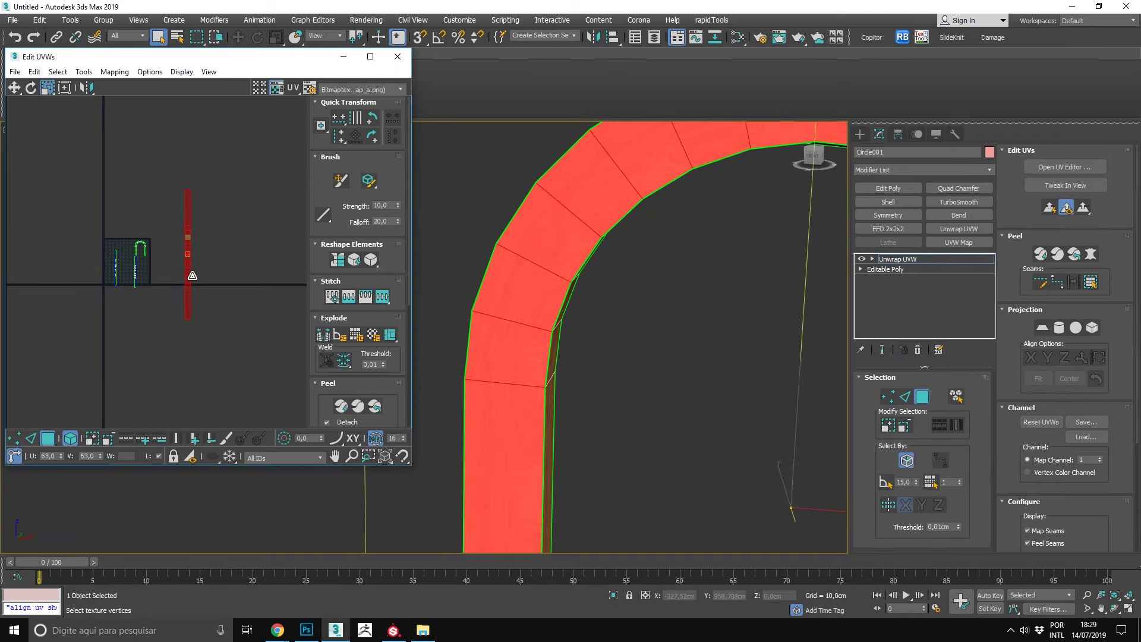
{"action": "left_click", "coordinate": [433, 308]}
{"action": "scroll", "coordinate": [635, 246], "scroll_direction": "down", "scroll_amount": 2}
{"action": "scroll", "coordinate": [634, 246], "scroll_direction": "down", "scroll_amount": 3}
{"action": "scroll", "coordinate": [626, 408], "scroll_direction": "up", "scroll_amount": 2}
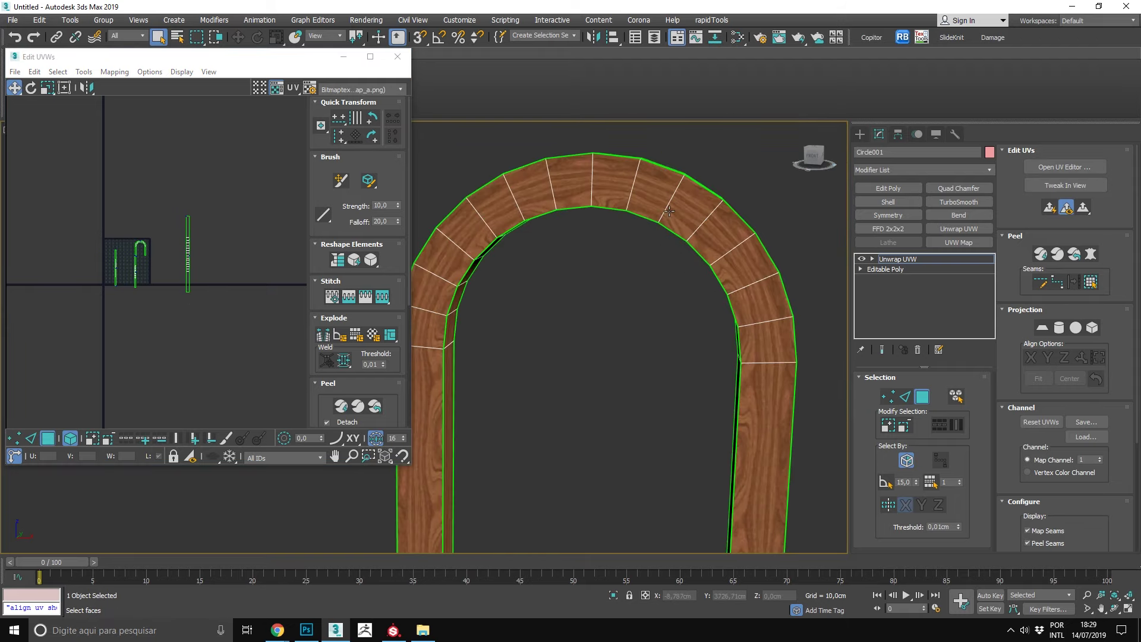
{"action": "scroll", "coordinate": [627, 408], "scroll_direction": "up", "scroll_amount": 2}
{"action": "scroll", "coordinate": [187, 256], "scroll_direction": "up", "scroll_amount": 3}
{"action": "scroll", "coordinate": [188, 256], "scroll_direction": "up", "scroll_amount": 3}
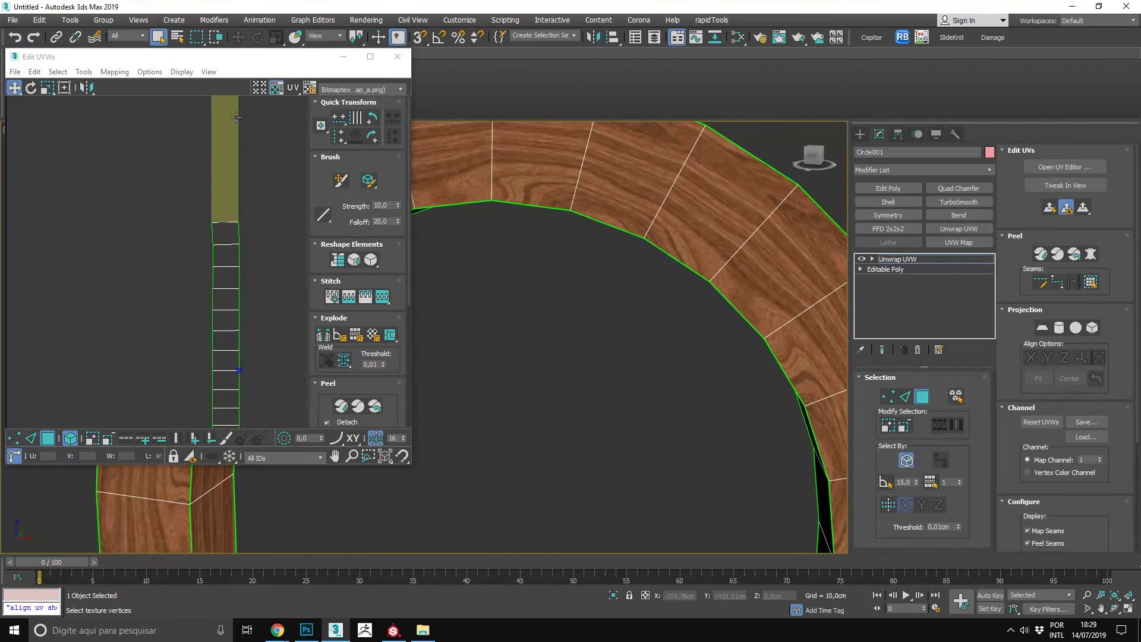
{"action": "scroll", "coordinate": [653, 187], "scroll_direction": "down", "scroll_amount": 2}
{"action": "scroll", "coordinate": [191, 267], "scroll_direction": "down", "scroll_amount": 2}
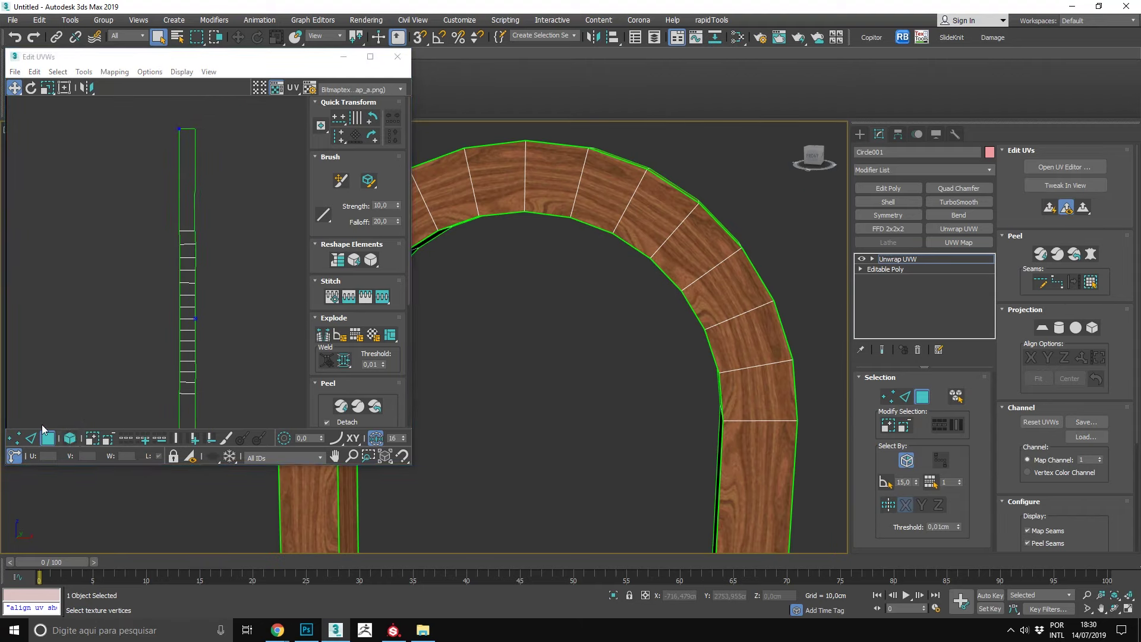
- Loop-select the strip's long side edges and align them vertically to the pivot
{"action": "left_click", "coordinate": [30, 439]}
{"action": "left_click", "coordinate": [190, 203]}
{"action": "scroll", "coordinate": [181, 190], "scroll_direction": "up", "scroll_amount": 1}
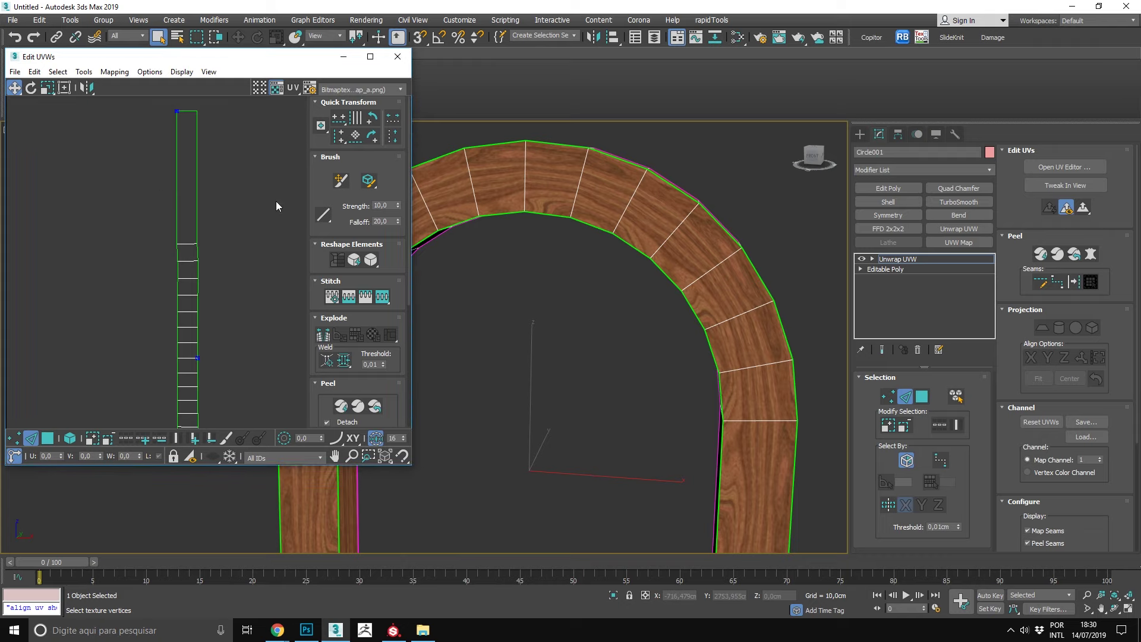
{"action": "left_click", "coordinate": [127, 441]}
{"action": "scroll", "coordinate": [188, 205], "scroll_direction": "down", "scroll_amount": 2}
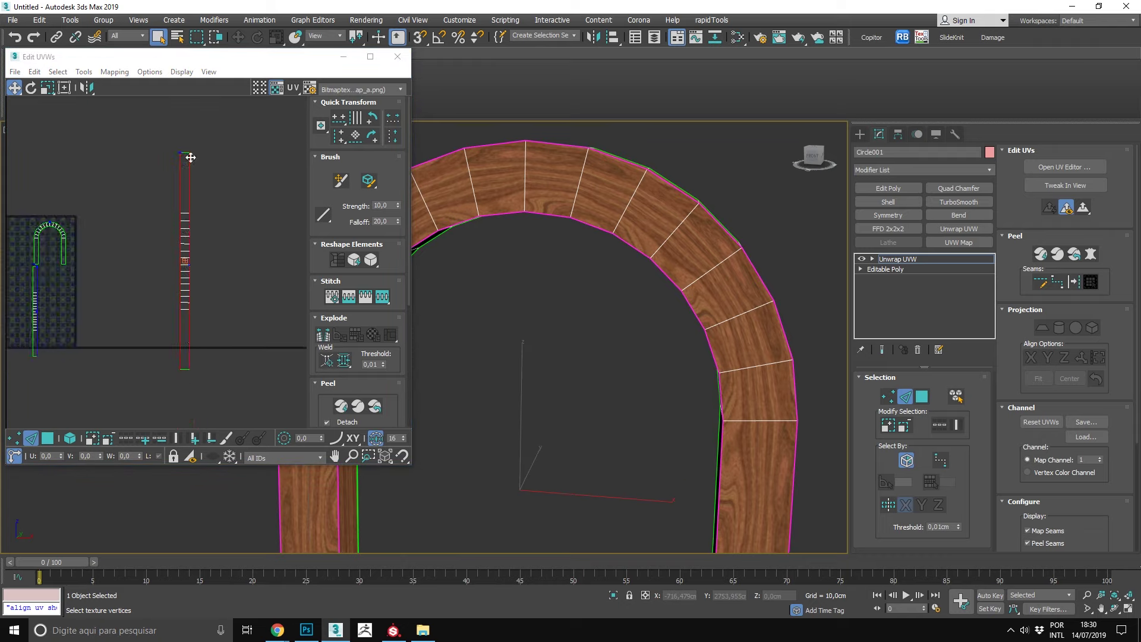
{"action": "scroll", "coordinate": [195, 158], "scroll_direction": "up", "scroll_amount": 1}
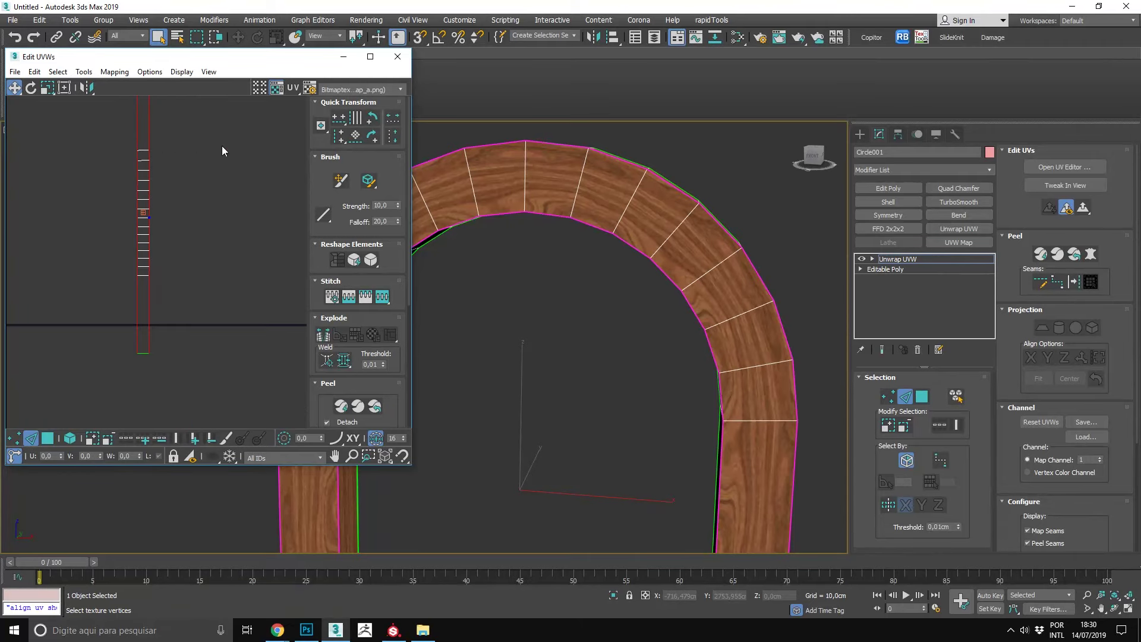
{"action": "left_click", "coordinate": [341, 137]}
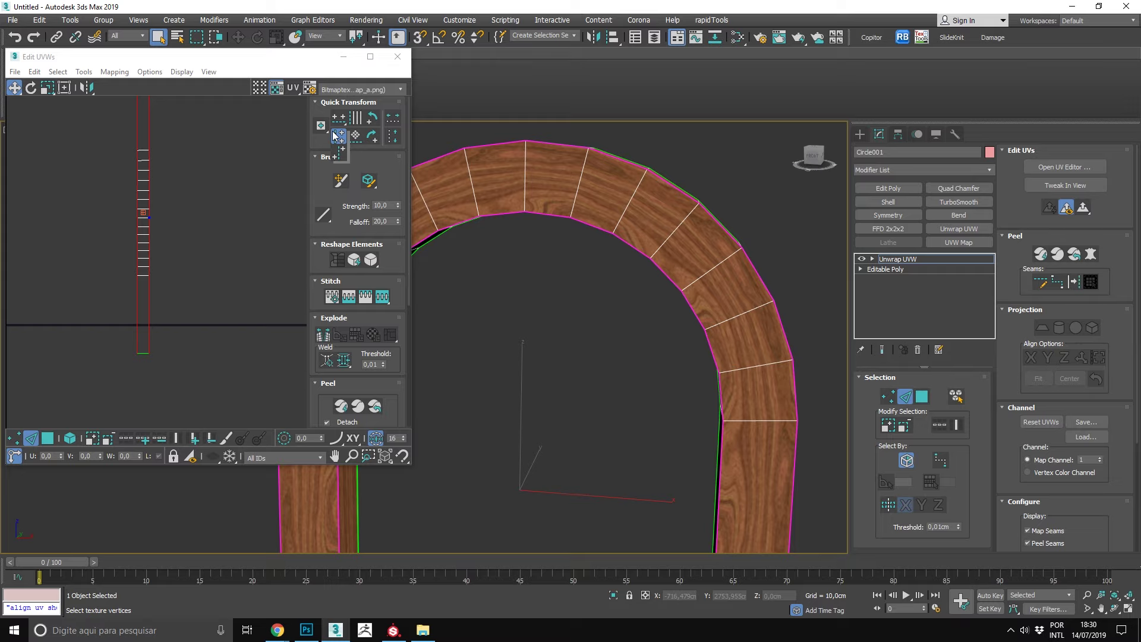
{"action": "left_click_drag", "start_coordinate": [339, 138], "coordinate": [336, 156]}
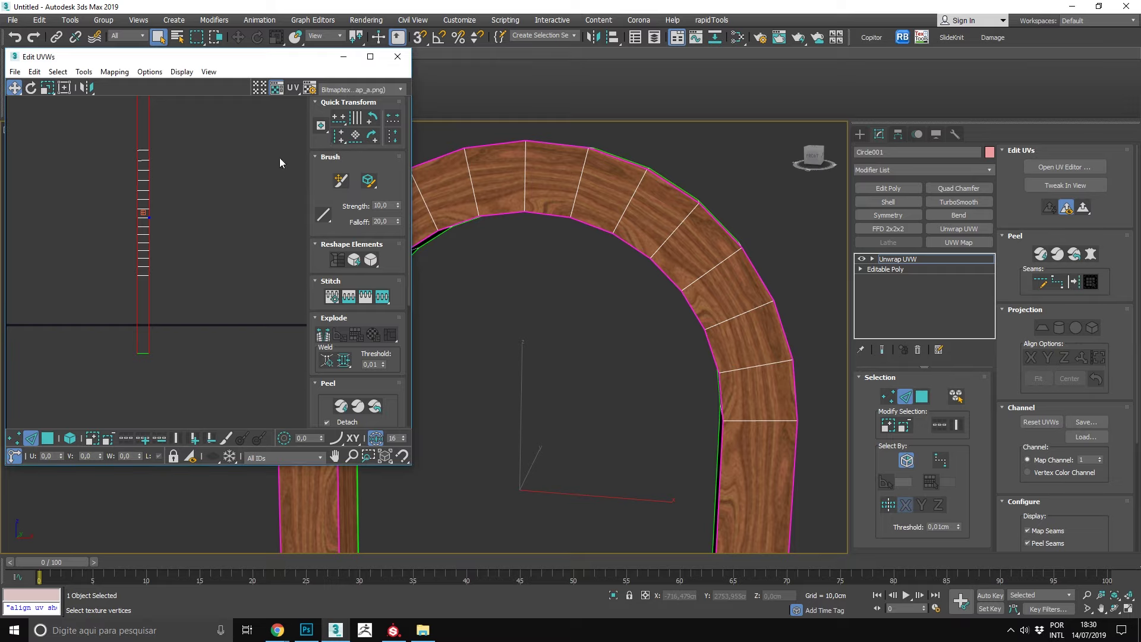
{"action": "middle_click_drag", "start_coordinate": [153, 77], "coordinate": [169, 136]}
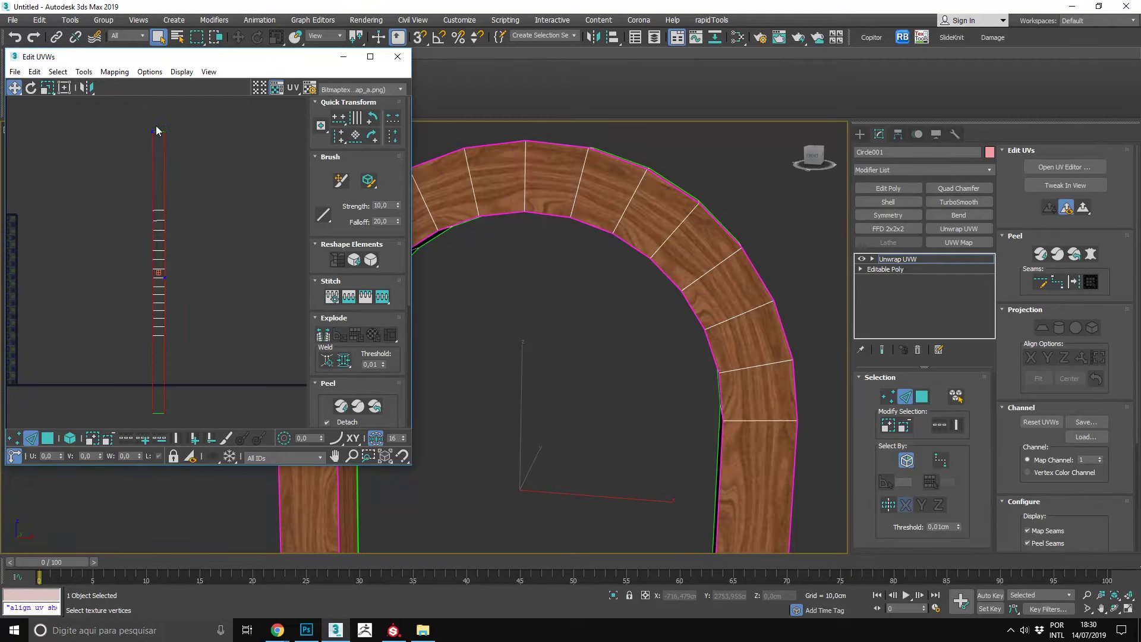
{"action": "left_click_drag", "start_coordinate": [338, 136], "coordinate": [342, 159]}
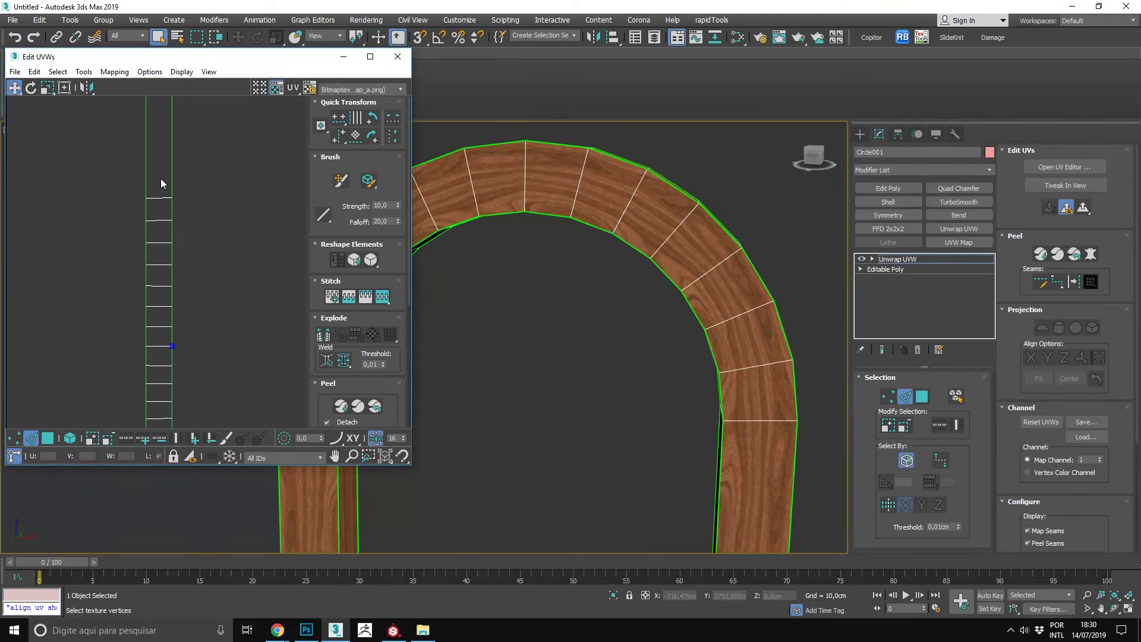
- Align the strip's cross edges horizontally to the pivot
{"action": "left_click", "coordinate": [159, 198]}
{"action": "left_click", "coordinate": [320, 125]}
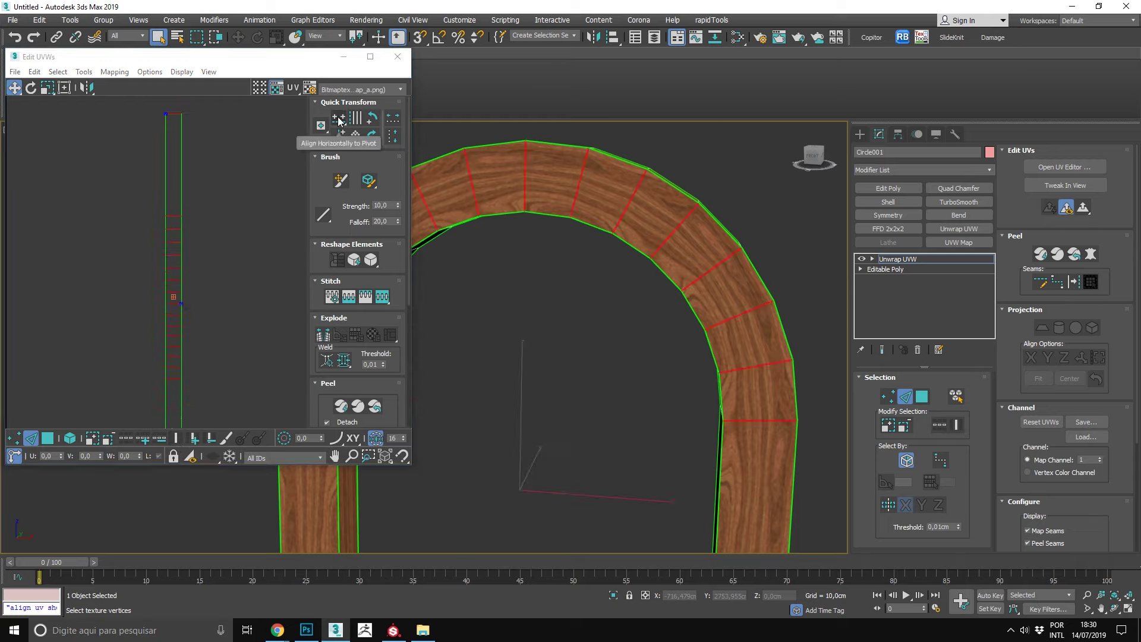
{"action": "left_click", "coordinate": [340, 121]}
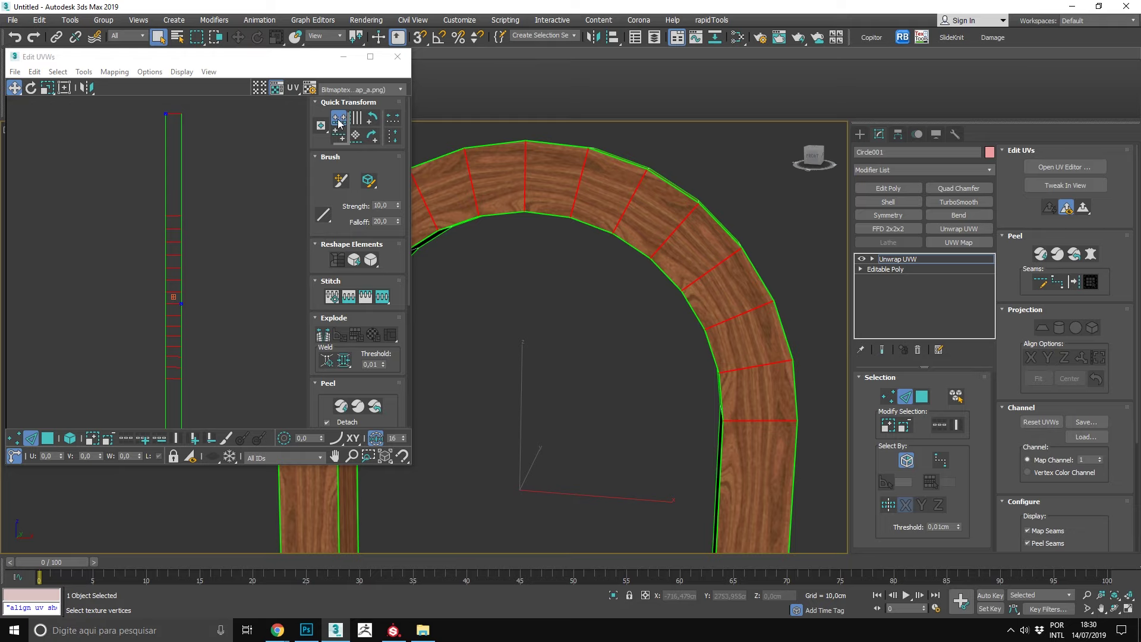
{"action": "left_click_drag", "start_coordinate": [339, 122], "coordinate": [341, 139]}
- Close Edit UVWs and switch to Default Shading to view the wood-grained arch
{"action": "scroll", "coordinate": [539, 280], "scroll_direction": "down", "scroll_amount": 3}
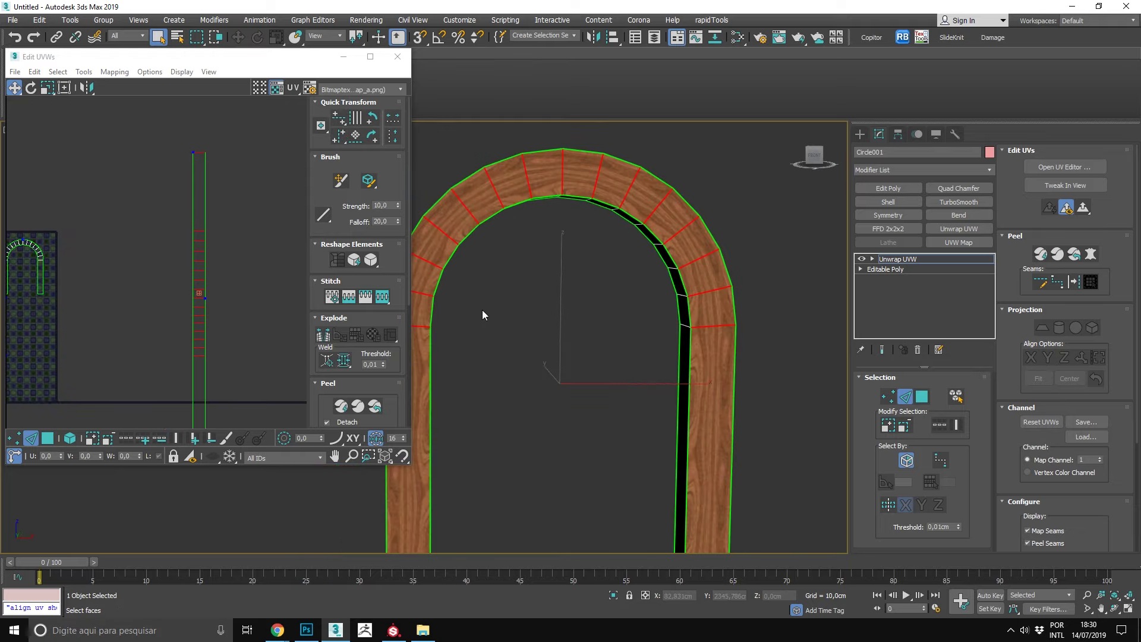
{"action": "mouse_move", "coordinate": [483, 309]}
{"action": "middle_mouse_down"}
{"action": "mouse_move", "coordinate": [557, 301]}
{"action": "mouse_move", "coordinate": [585, 198]}
{"action": "middle_mouse_up"}
{"action": "scroll", "coordinate": [550, 234], "scroll_direction": "down", "scroll_amount": 2}
{"action": "scroll", "coordinate": [572, 250], "scroll_direction": "down", "scroll_amount": 2}
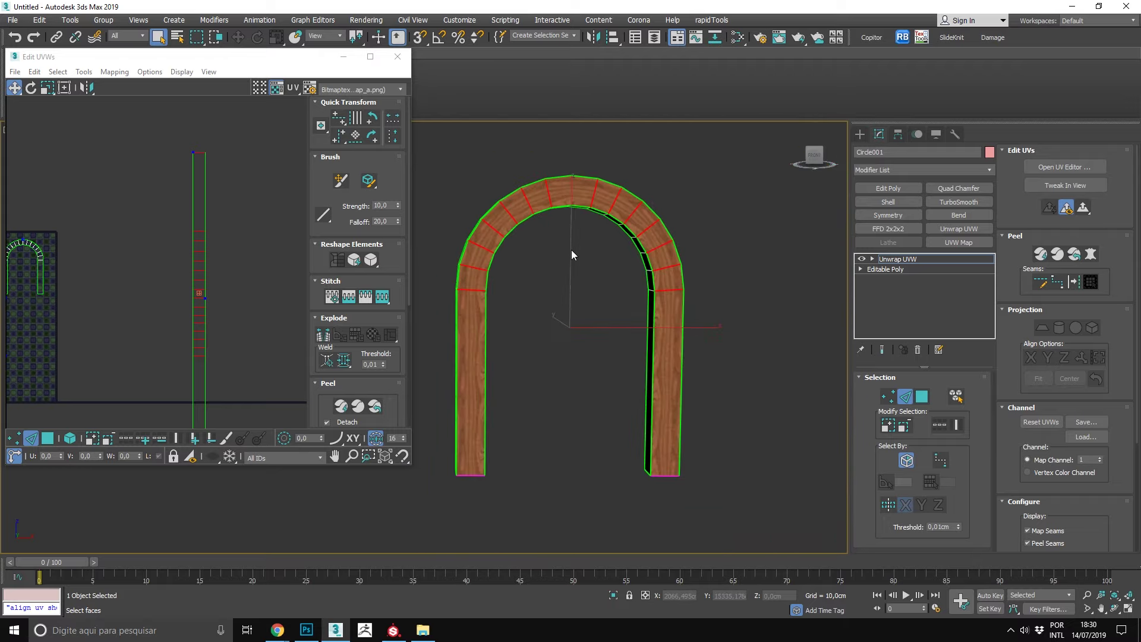
{"action": "left_click", "coordinate": [571, 249]}
{"action": "key", "text": "F4"}
{"action": "scroll", "coordinate": [594, 312], "scroll_direction": "up", "scroll_amount": 3}
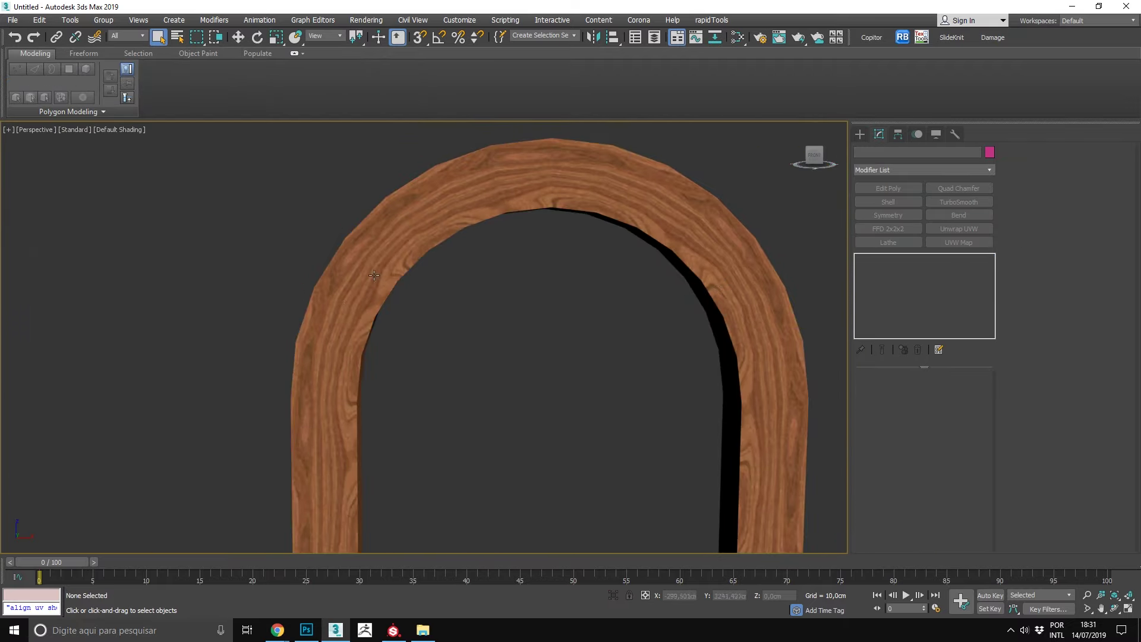
- Select the arch and apply a TexTools checker map to it
{"action": "scroll", "coordinate": [475, 250], "scroll_direction": "down", "scroll_amount": 2}
{"action": "scroll", "coordinate": [420, 216], "scroll_direction": "up", "scroll_amount": 2}
{"action": "left_click", "coordinate": [420, 215]}
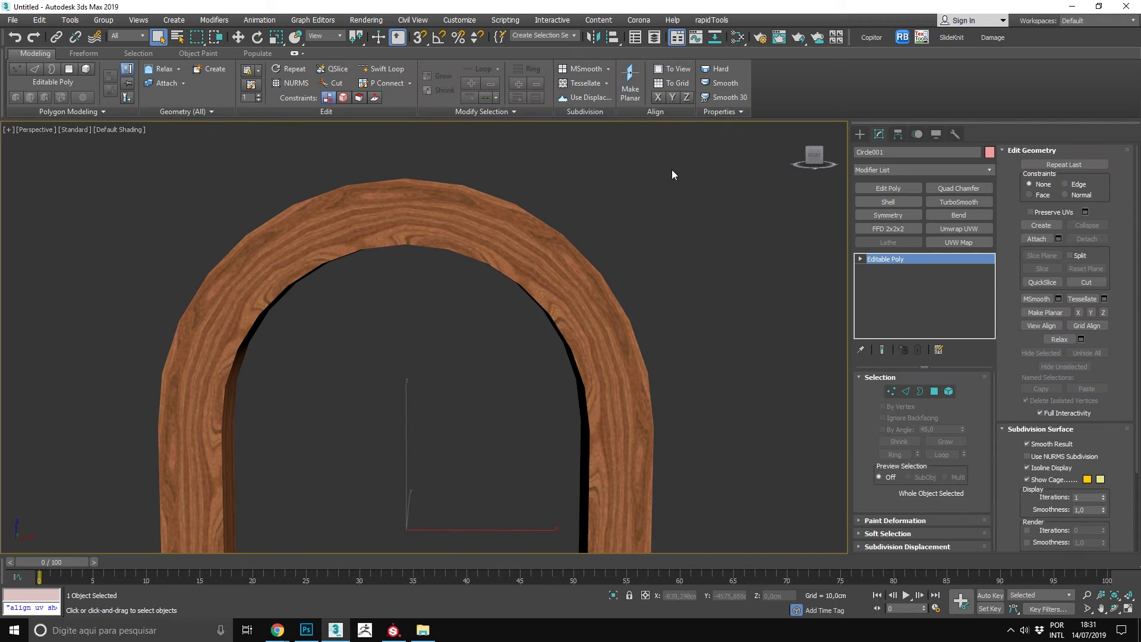
{"action": "left_click", "coordinate": [920, 37]}
{"action": "left_click", "coordinate": [13, 81]}
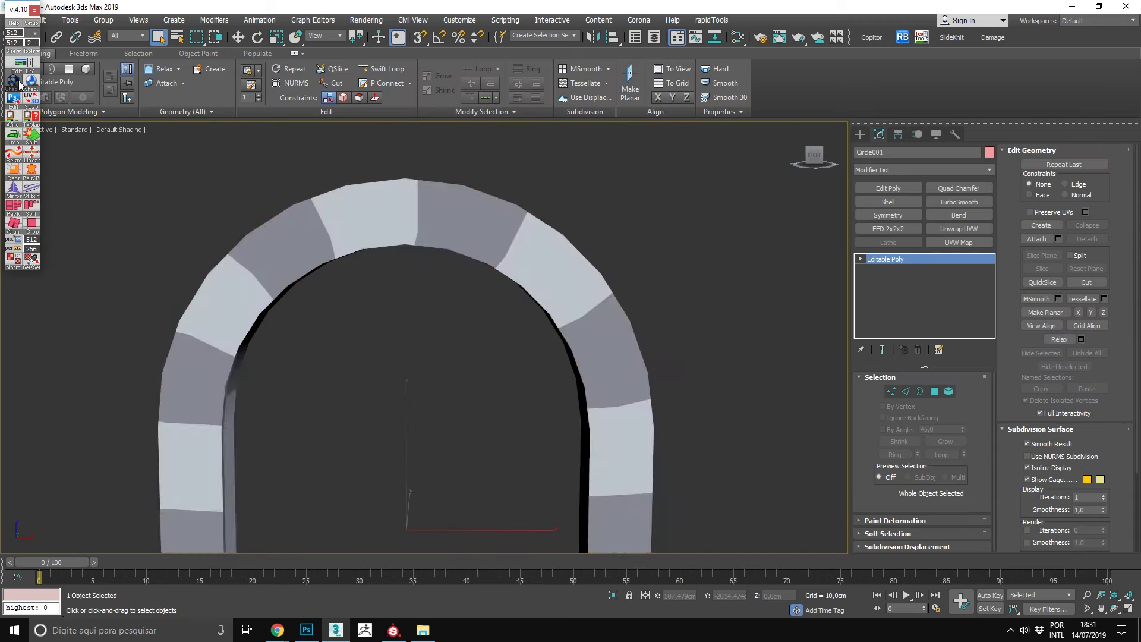
{"action": "left_click", "coordinate": [34, 9]}
- Turn on Edged Faces, loop-select the arch's outer and inner rim edges, then deselect
{"action": "scroll", "coordinate": [374, 199], "scroll_direction": "up", "scroll_amount": 3}
{"action": "key", "text": "F4"}
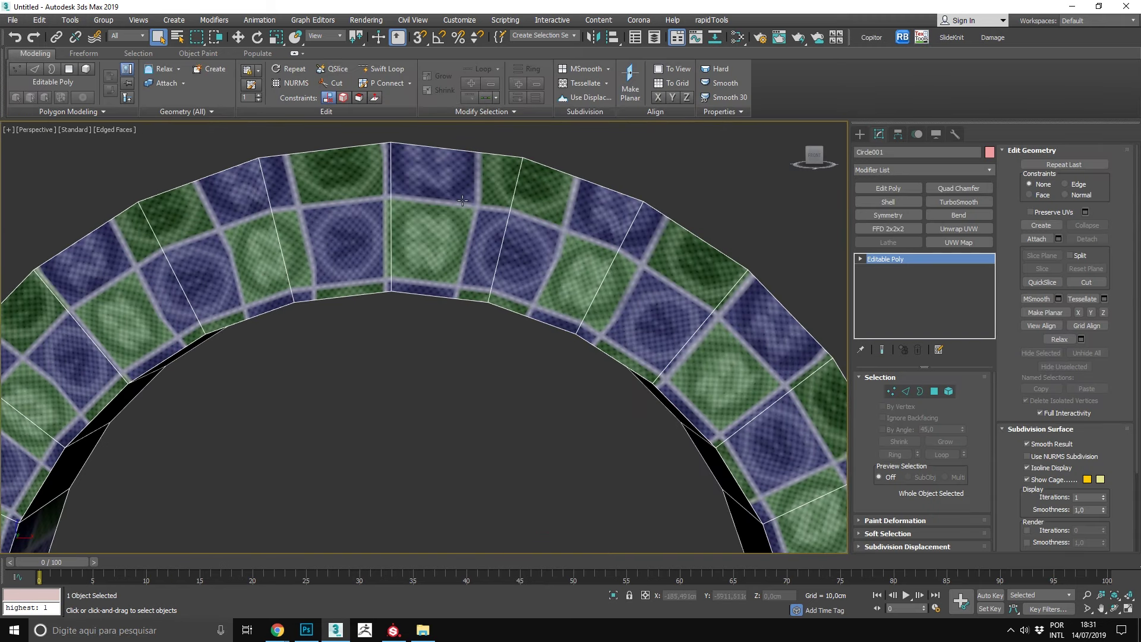
{"action": "key", "text": "2"}
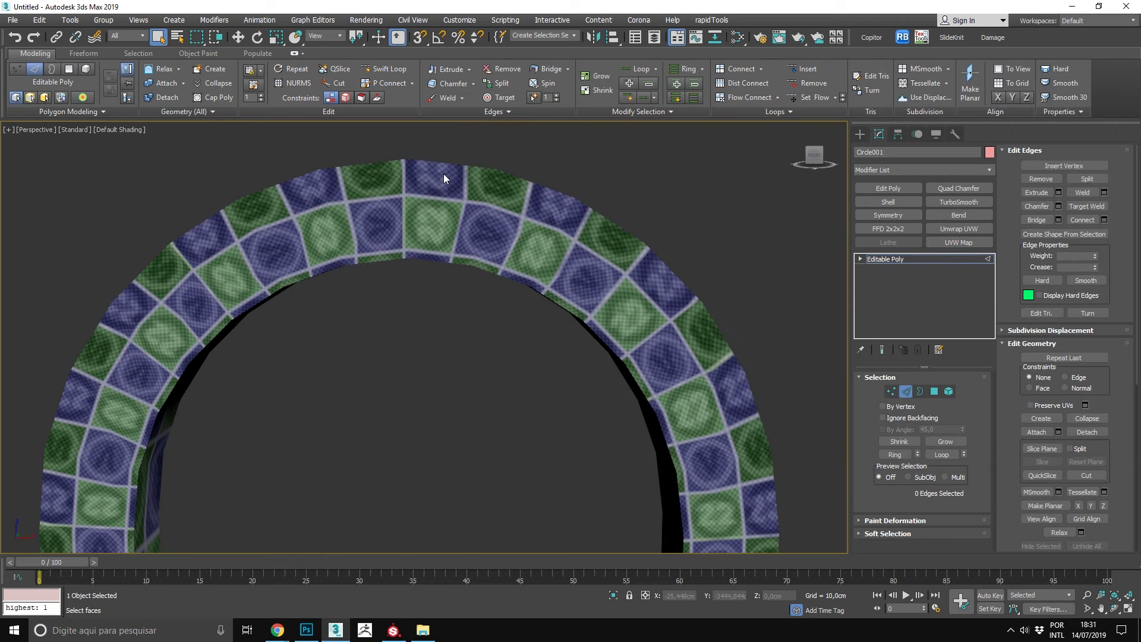
{"action": "left_click_drag", "start_coordinate": [445, 149], "coordinate": [455, 212]}
{"action": "double_click", "coordinate": [460, 164]}
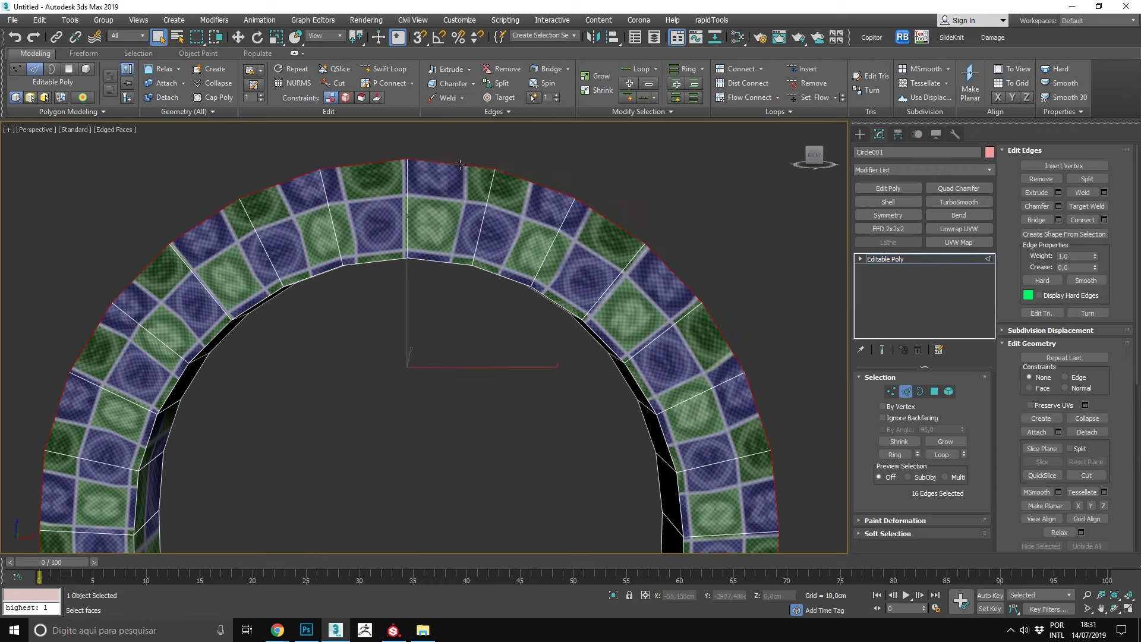
{"action": "double_click", "coordinate": [449, 262], "text": "ctrl"}
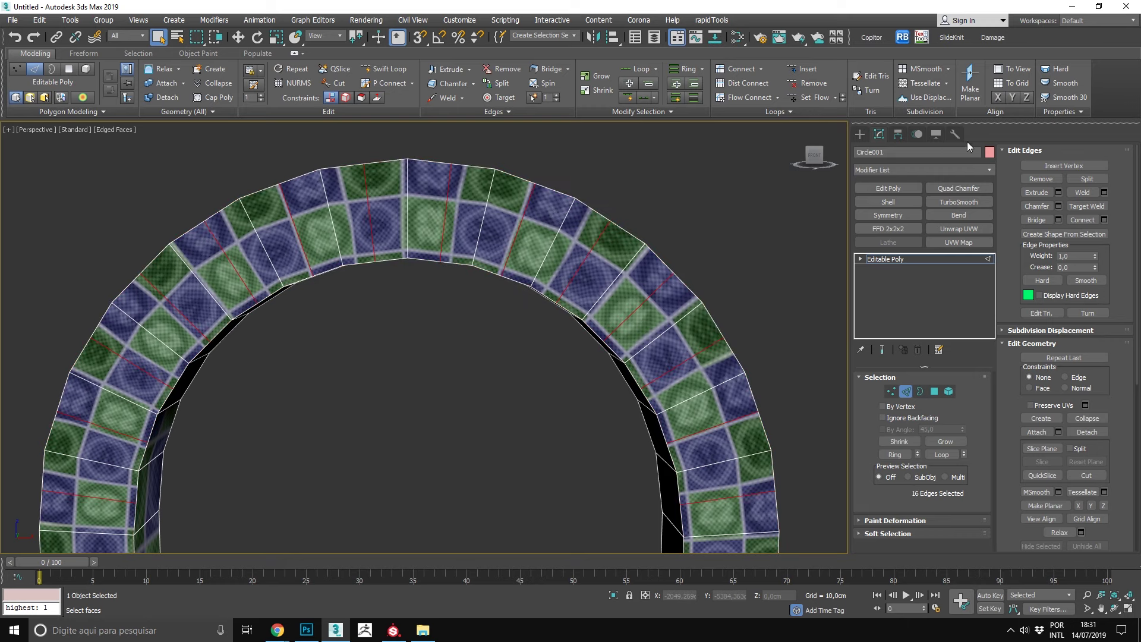
{"action": "left_click", "coordinate": [860, 134]}
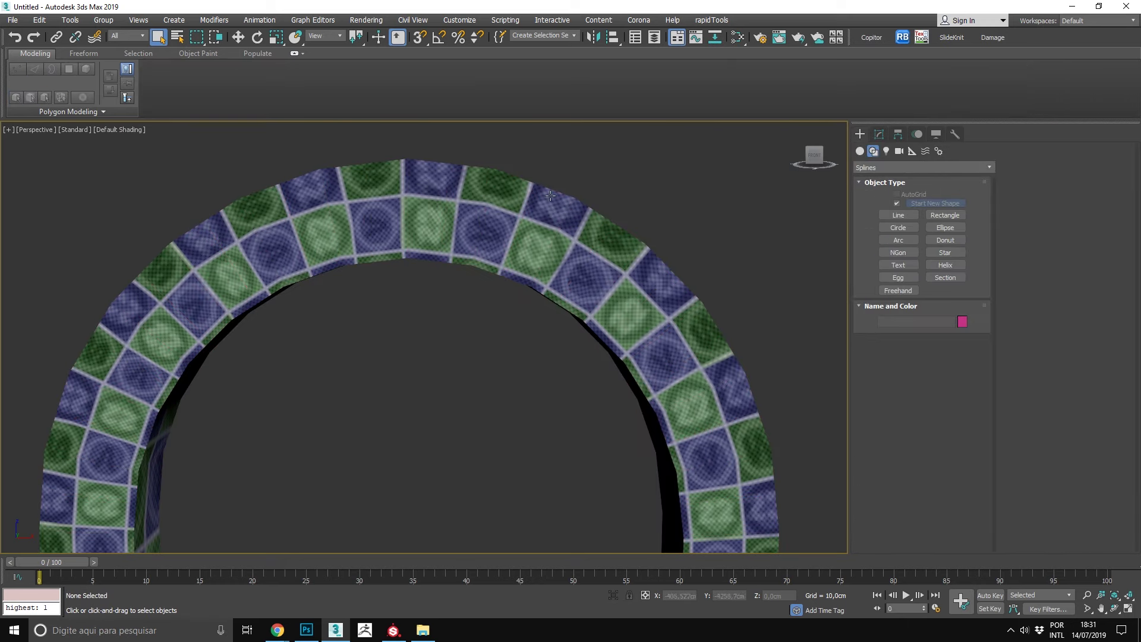
- Reselect the arch and open the material editor on its wood bitmap map
{"action": "scroll", "coordinate": [297, 270], "scroll_direction": "down", "scroll_amount": 3}
{"action": "left_click", "coordinate": [541, 277]}
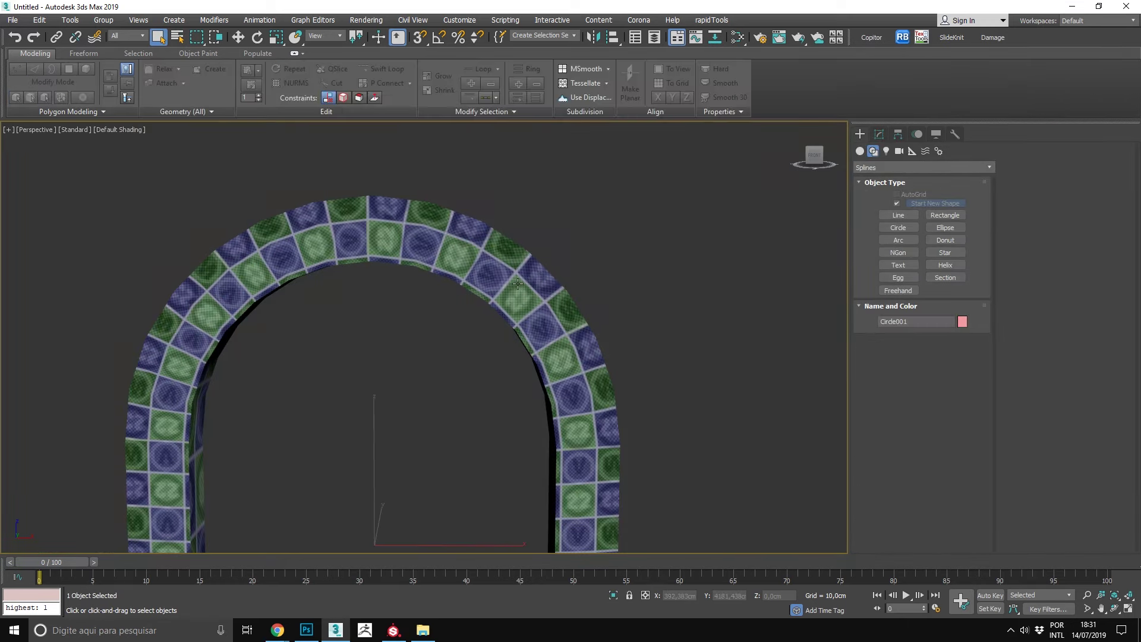
{"action": "left_click", "coordinate": [737, 37]}
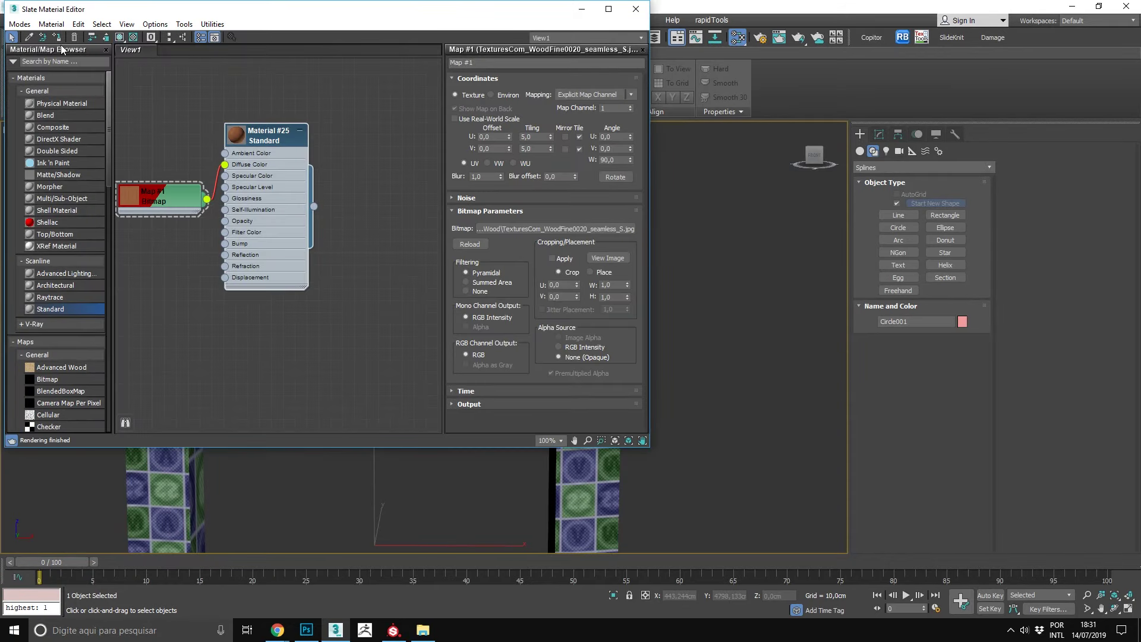
- Close the material editor and orbit around the textured wooden arch
{"action": "left_click", "coordinate": [635, 9]}
{"action": "left_click", "coordinate": [672, 287]}
{"action": "scroll", "coordinate": [412, 232], "scroll_direction": "up", "scroll_amount": 5}
{"action": "scroll", "coordinate": [413, 232], "scroll_direction": "down", "scroll_amount": 5}
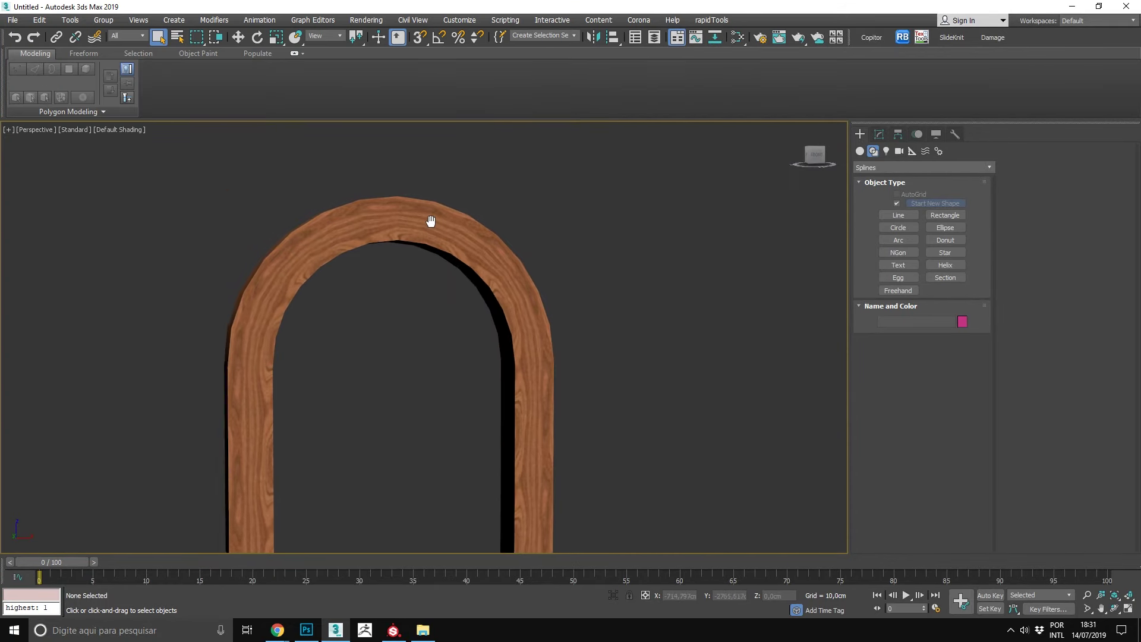
{"action": "scroll", "coordinate": [428, 231], "scroll_direction": "down", "scroll_amount": 2}
{"action": "mouse_move", "coordinate": [416, 250]}
{"action": "middle_mouse_down", "text": "alt"}
{"action": "mouse_move", "coordinate": [332, 273]}
{"action": "mouse_move", "coordinate": [390, 242]}
{"action": "middle_mouse_up", "text": "alt"}
{"action": "scroll", "coordinate": [428, 282], "scroll_direction": "up", "scroll_amount": 3}
{"action": "scroll", "coordinate": [417, 248], "scroll_direction": "down", "scroll_amount": 2}
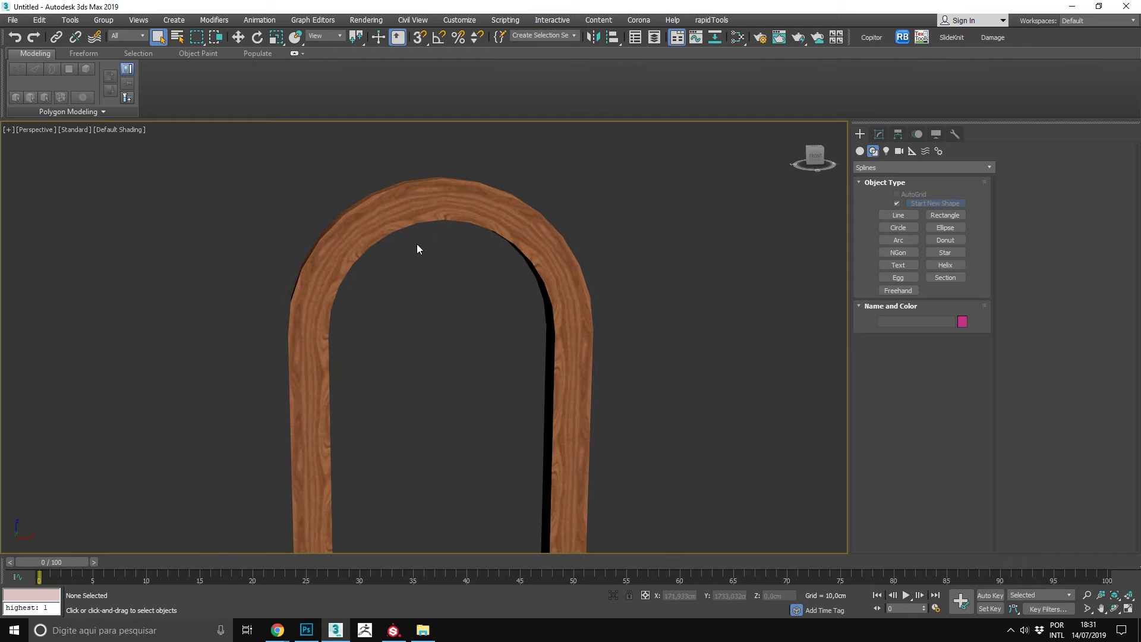
- Reopen the material editor, then select the arch's straight UV strip element in the UV editor
{"action": "key", "text": "m"}
{"action": "middle_click_drag", "start_coordinate": [178, 208], "coordinate": [235, 206]}
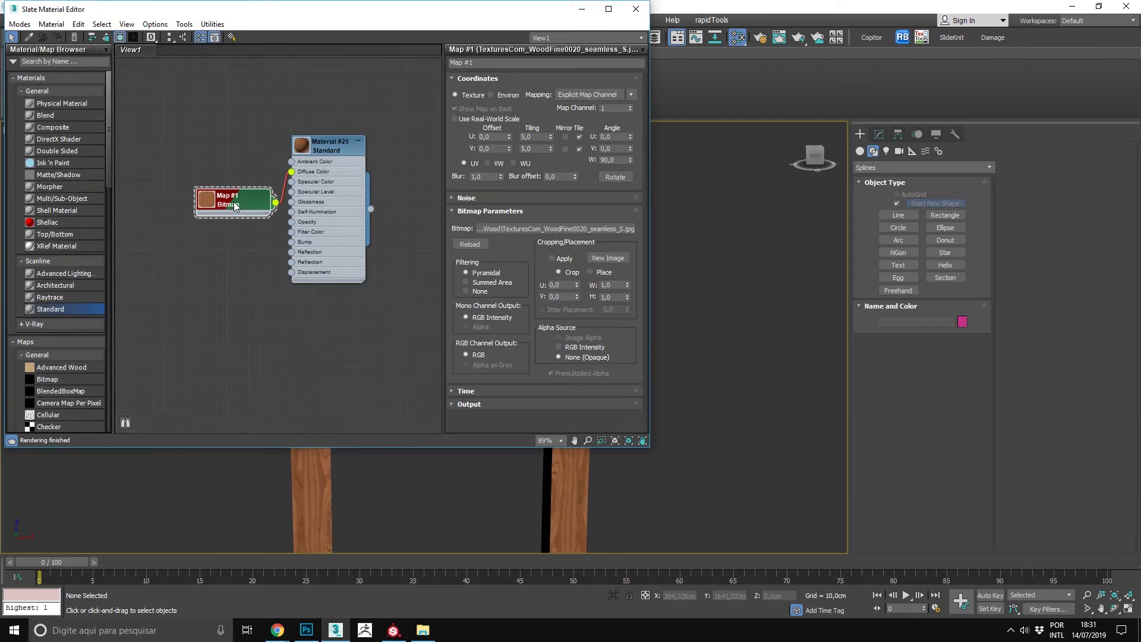
{"action": "left_click", "coordinate": [1064, 166]}
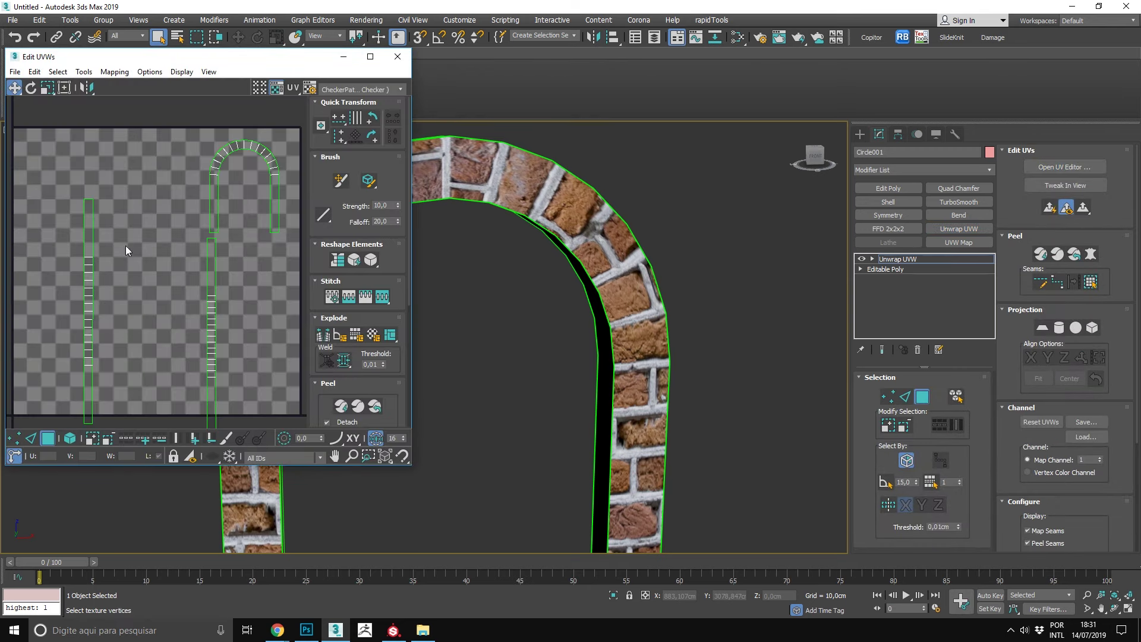
{"action": "left_click", "coordinate": [69, 438]}
{"action": "scroll", "coordinate": [178, 268], "scroll_direction": "down", "scroll_amount": 3}
{"action": "mouse_move", "coordinate": [286, 290]}
{"action": "left_mouse_down"}
{"action": "mouse_move", "coordinate": [224, 329]}
{"action": "mouse_move", "coordinate": [223, 199]}
{"action": "left_mouse_up"}
{"action": "scroll", "coordinate": [614, 332], "scroll_direction": "down", "scroll_amount": 5}
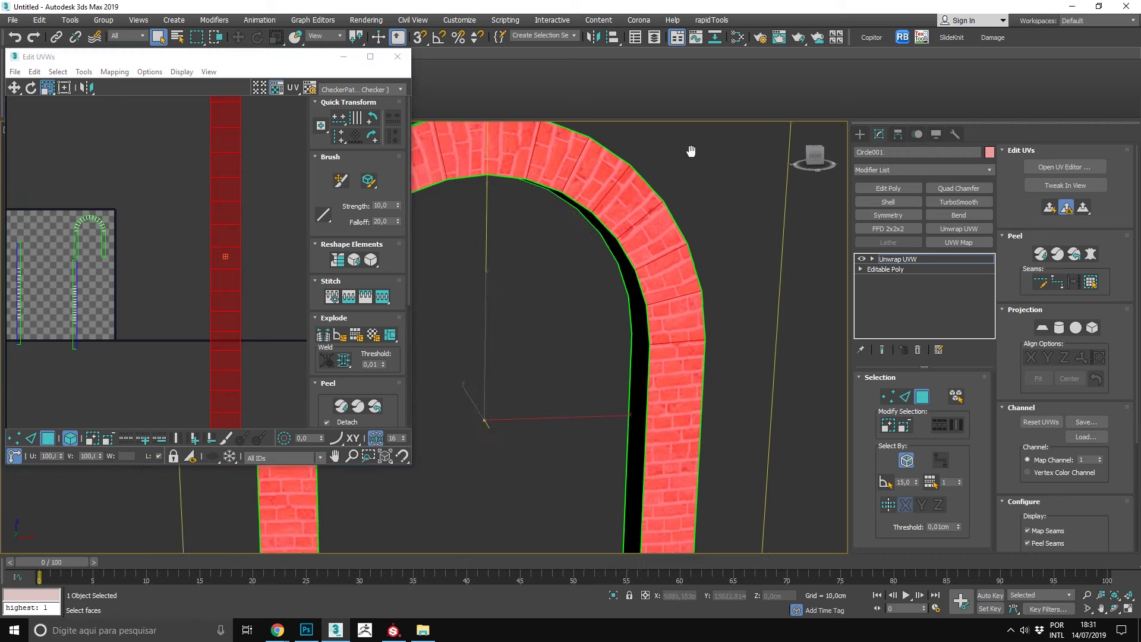
{"action": "left_click", "coordinate": [615, 333]}
{"action": "scroll", "coordinate": [547, 211], "scroll_direction": "up", "scroll_amount": 5}
- Select the brick-textured arch and zoom and pan to frame the whole arch
{"action": "scroll", "coordinate": [538, 246], "scroll_direction": "down", "scroll_amount": 1}
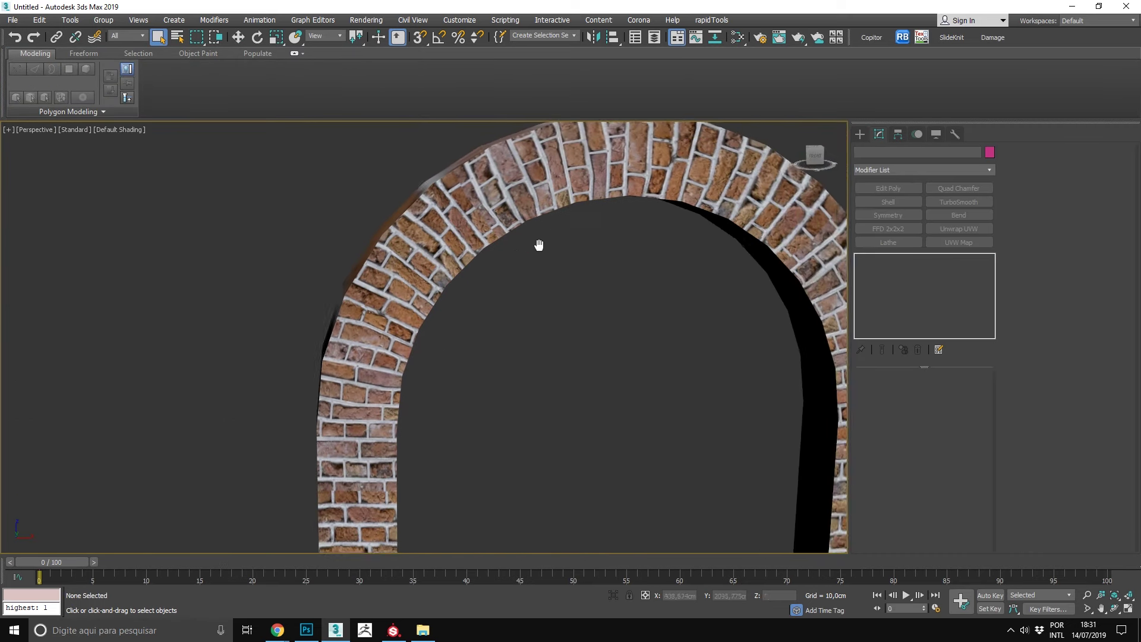
{"action": "left_click", "coordinate": [516, 190]}
{"action": "scroll", "coordinate": [517, 190], "scroll_direction": "up", "scroll_amount": 2}
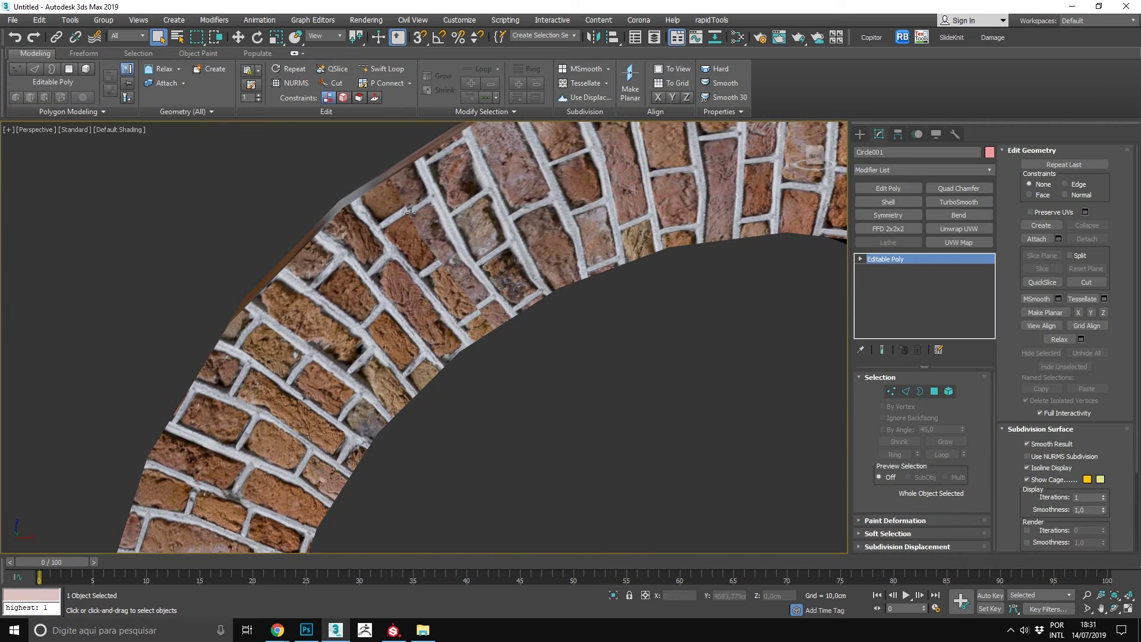
{"action": "scroll", "coordinate": [311, 307], "scroll_direction": "down", "scroll_amount": 3}
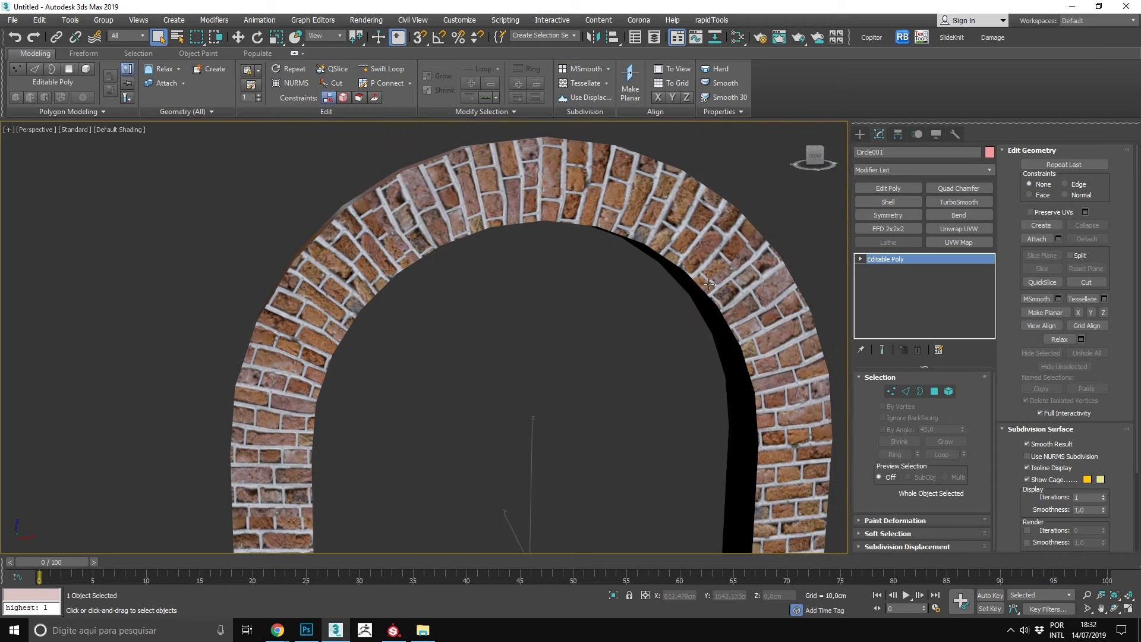
{"action": "middle_click_drag", "start_coordinate": [628, 226], "coordinate": [617, 236]}
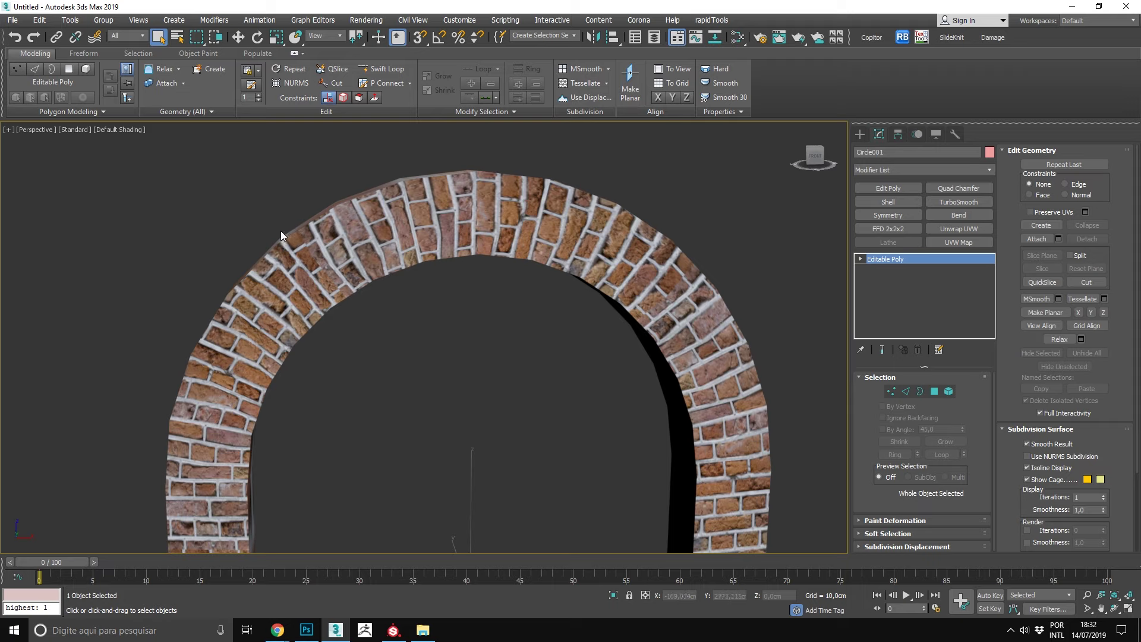
{"action": "scroll", "coordinate": [343, 257], "scroll_direction": "down", "scroll_amount": 4}
{"action": "scroll", "coordinate": [365, 394], "scroll_direction": "up", "scroll_amount": 2}
{"action": "middle_click_drag", "start_coordinate": [365, 393], "coordinate": [354, 396]}
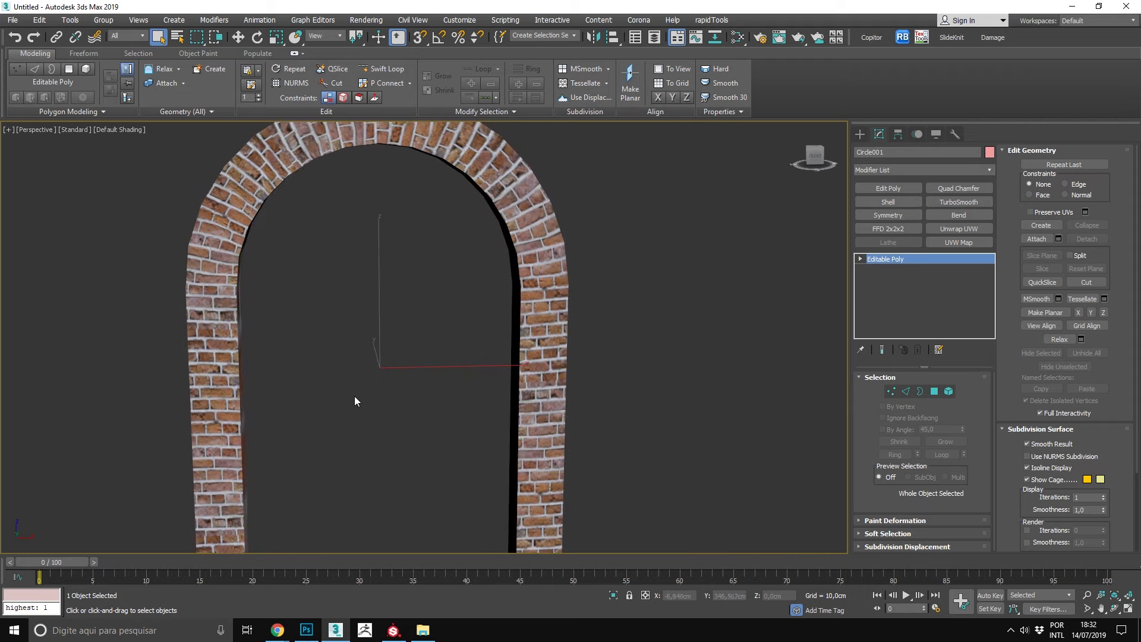
{"action": "scroll", "coordinate": [354, 396], "scroll_direction": "down", "scroll_amount": 2}
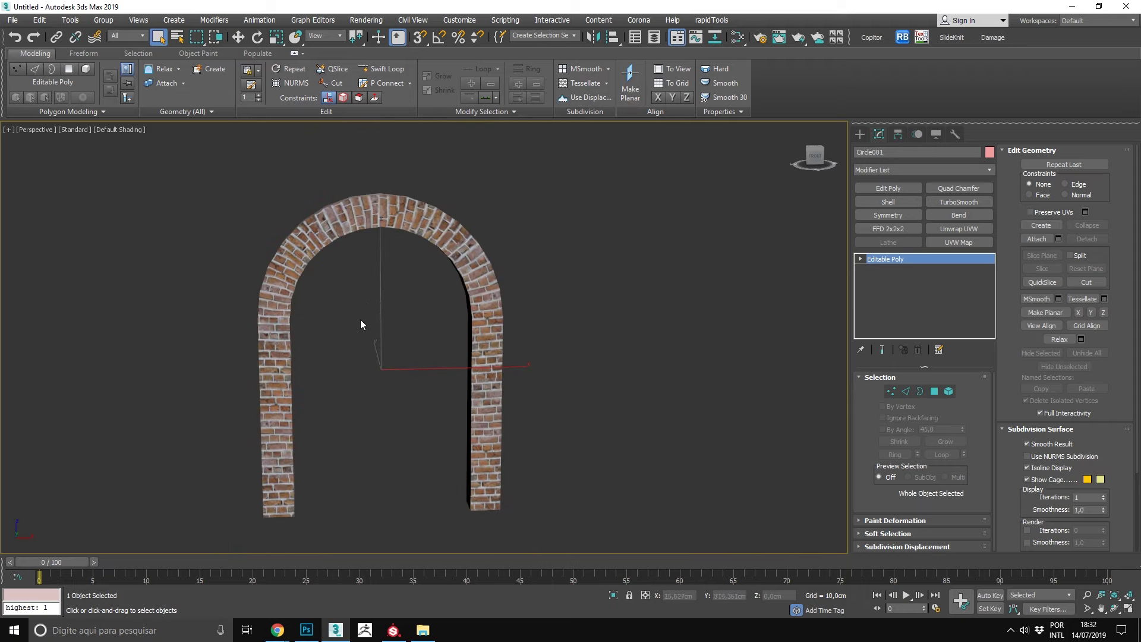
- Peek at the textures folder, reframe the arch, and preview Chrome's open windows
{"action": "left_click", "coordinate": [423, 630]}
{"action": "left_click", "coordinate": [389, 278]}
{"action": "scroll", "coordinate": [388, 278], "scroll_direction": "up", "scroll_amount": 2}
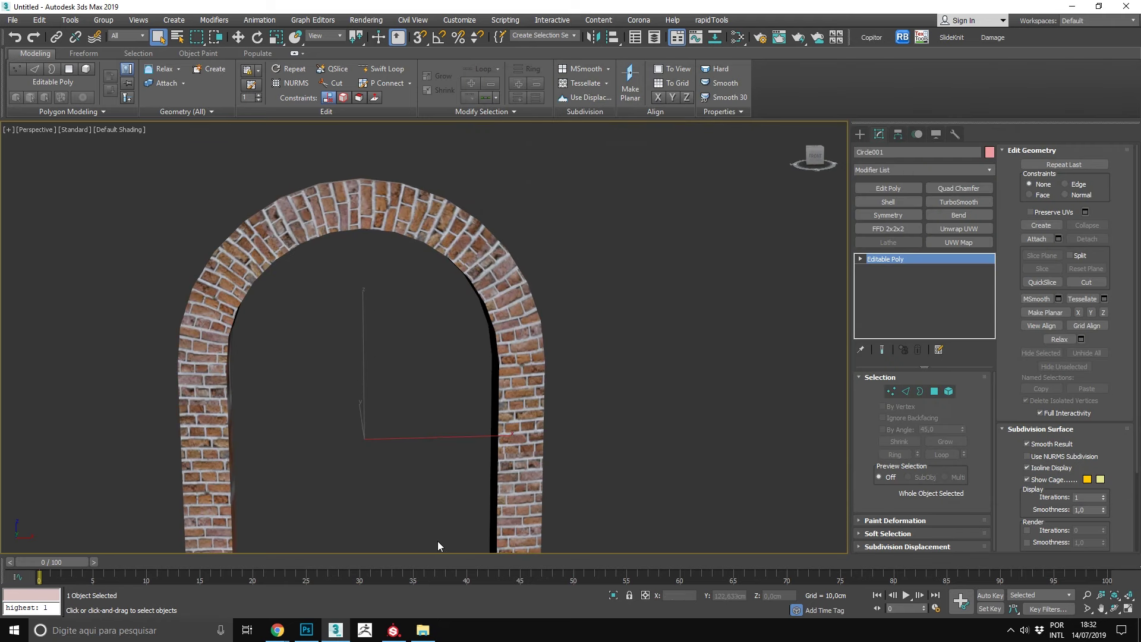
{"action": "scroll", "coordinate": [523, 275], "scroll_direction": "up", "scroll_amount": 2}
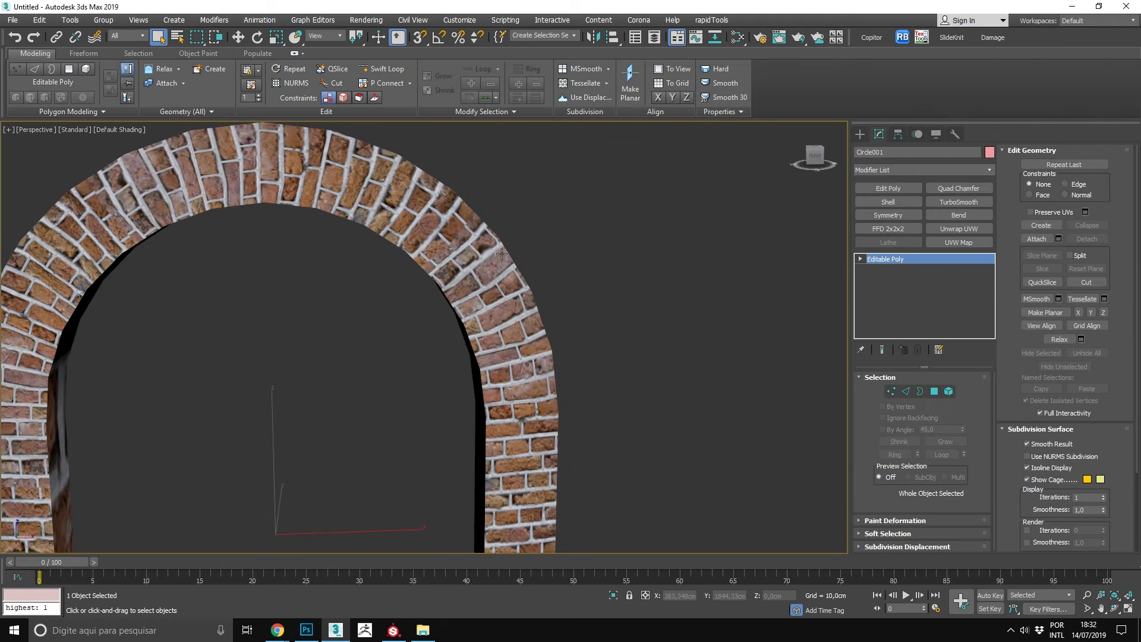
{"action": "middle_click_drag", "start_coordinate": [535, 249], "coordinate": [561, 231]}
{"action": "scroll", "coordinate": [562, 230], "scroll_direction": "down", "scroll_amount": 1}
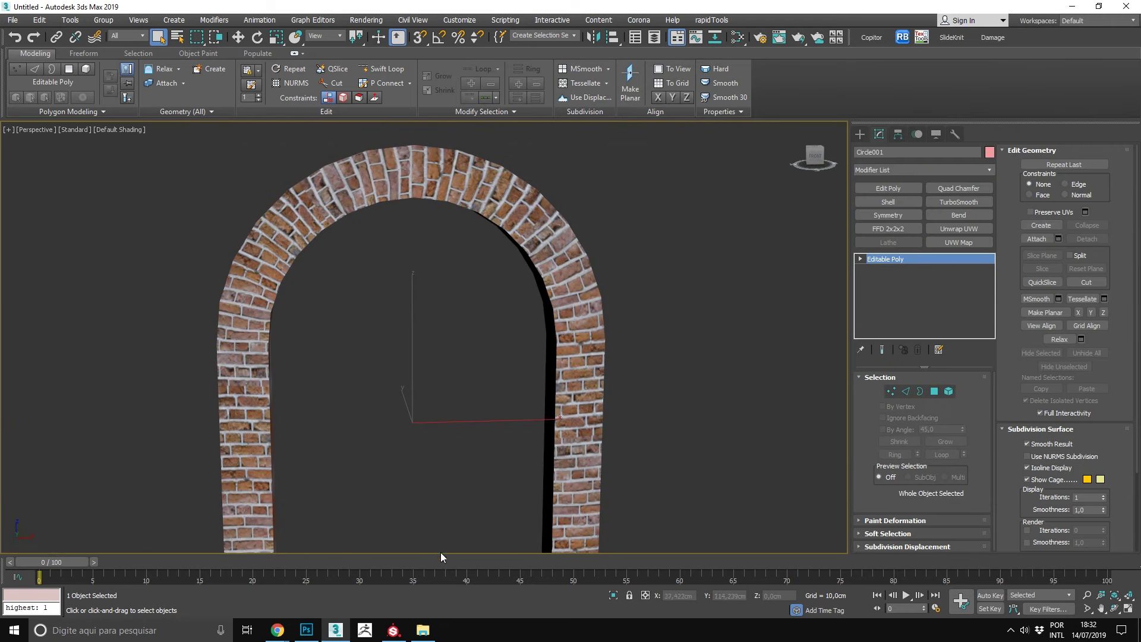
{"action": "left_click", "coordinate": [277, 630]}
- Resize Chrome's doorway photo to half-screen beside 3ds Max, then return to the scene
{"action": "left_click", "coordinate": [325, 573]}
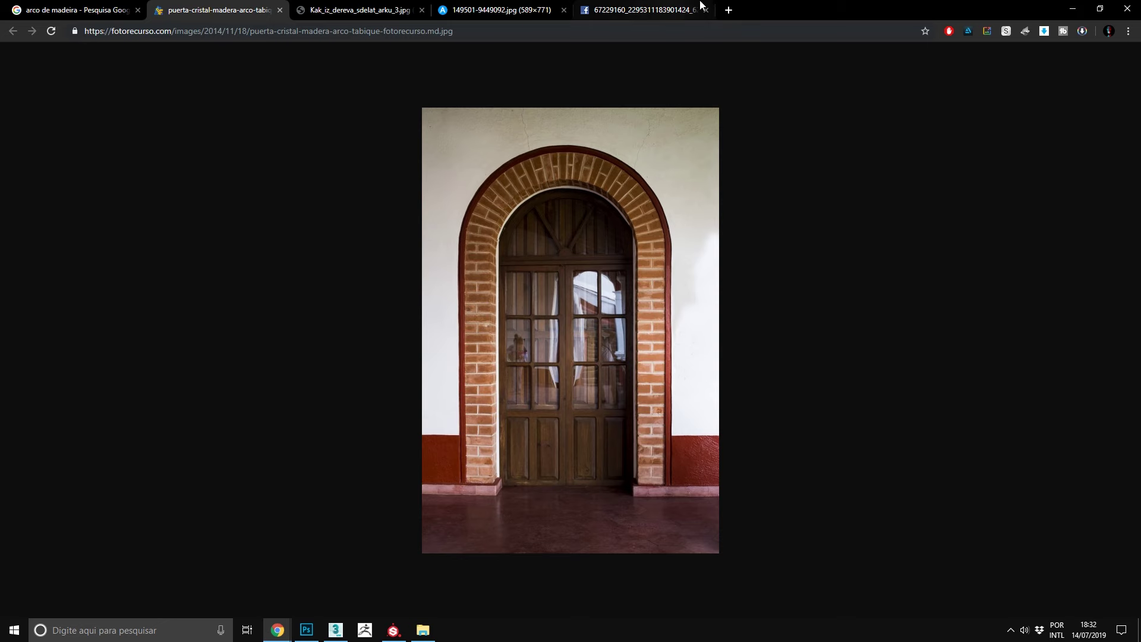
{"action": "mouse_move", "coordinate": [1014, 7]}
{"action": "left_mouse_down"}
{"action": "mouse_move", "coordinate": [1014, 99]}
{"action": "mouse_move", "coordinate": [275, 405]}
{"action": "mouse_move", "coordinate": [828, 102]}
{"action": "left_mouse_up"}
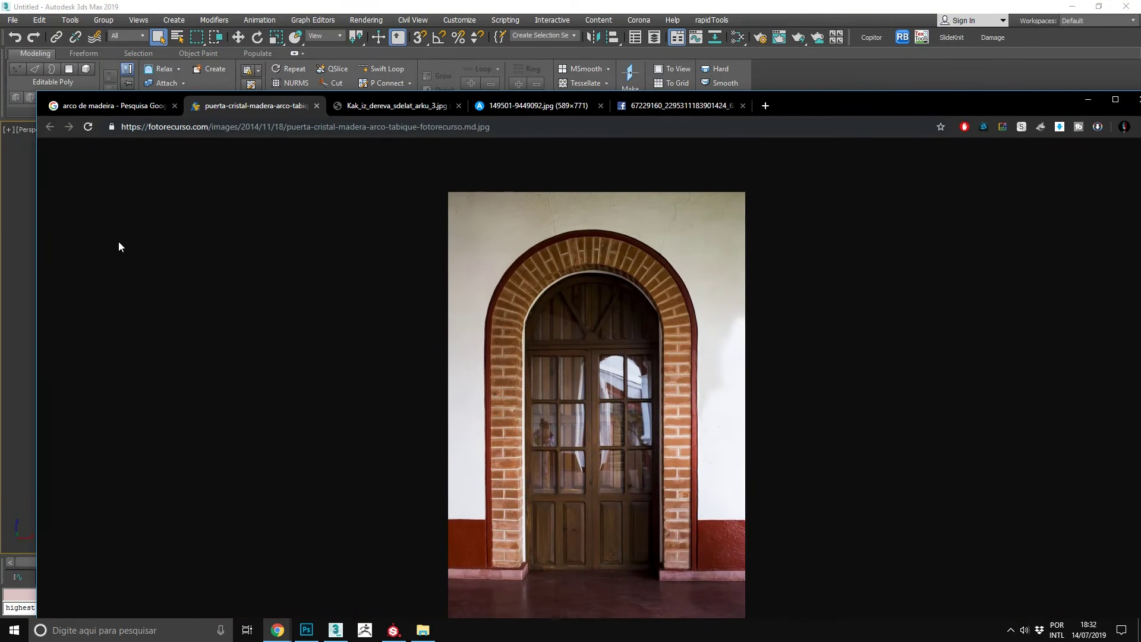
{"action": "left_click_drag", "start_coordinate": [35, 258], "coordinate": [574, 258]}
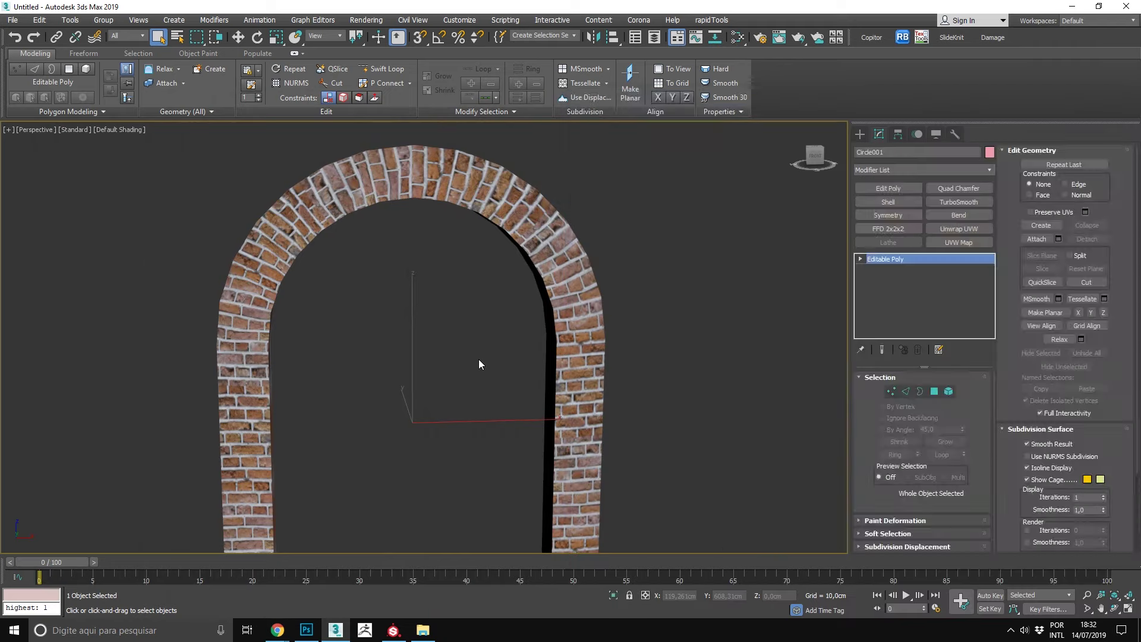
{"action": "left_click", "coordinate": [478, 359]}
- Select the arch and ring-select edges all around it in Edge mode
{"action": "scroll", "coordinate": [258, 245], "scroll_direction": "up", "scroll_amount": 4}
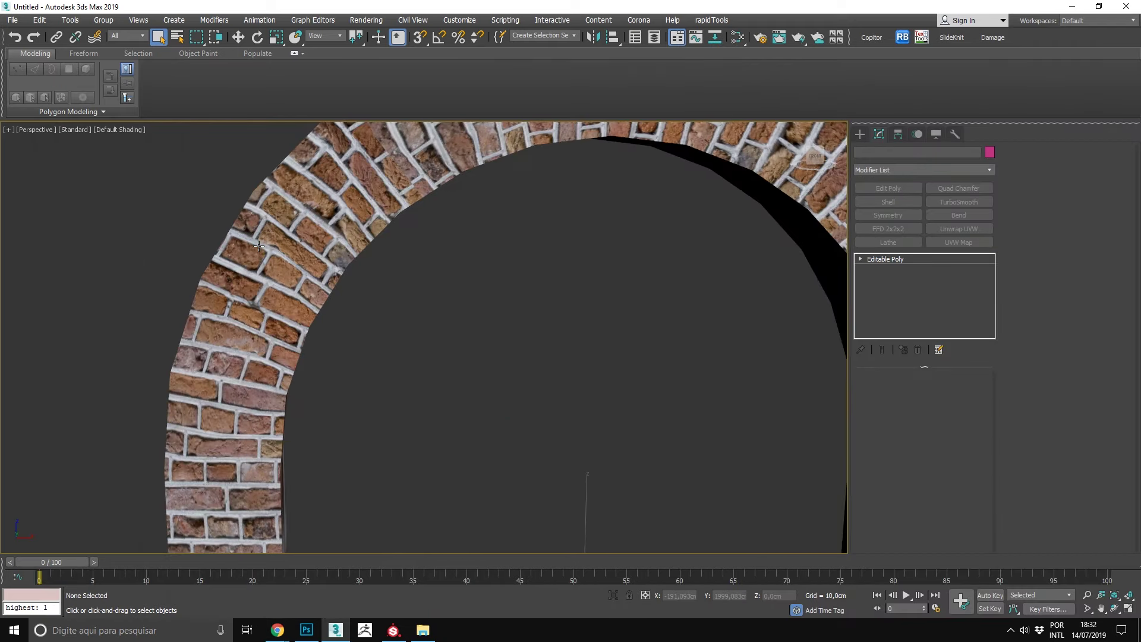
{"action": "left_click", "coordinate": [258, 246]}
{"action": "key", "text": "2"}
{"action": "left_click", "coordinate": [333, 294]}
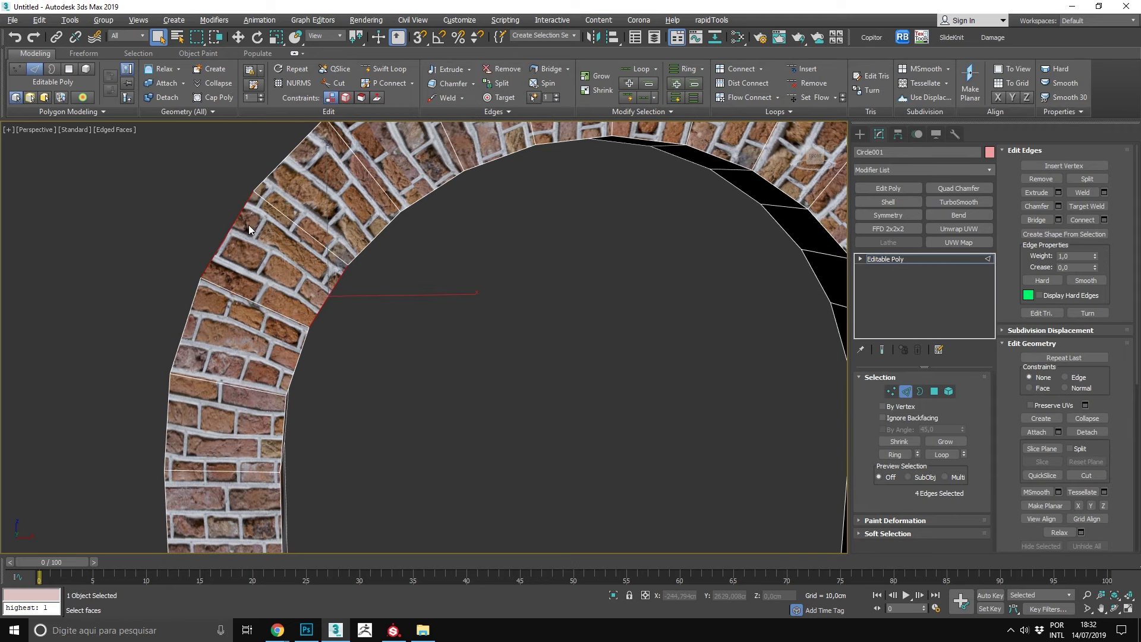
{"action": "key", "text": "alt+r"}
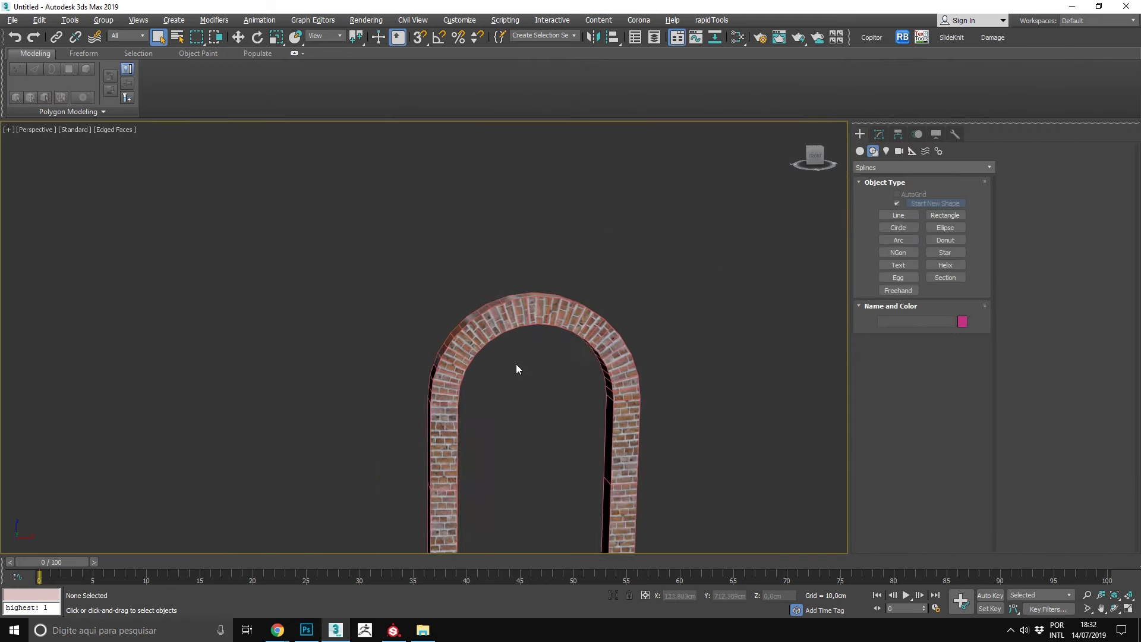
- Zoom, orbit and pan to an angled view of the finished brick arch
{"action": "scroll", "coordinate": [516, 363], "scroll_direction": "up", "scroll_amount": 1}
{"action": "scroll", "coordinate": [448, 313], "scroll_direction": "up", "scroll_amount": 2}
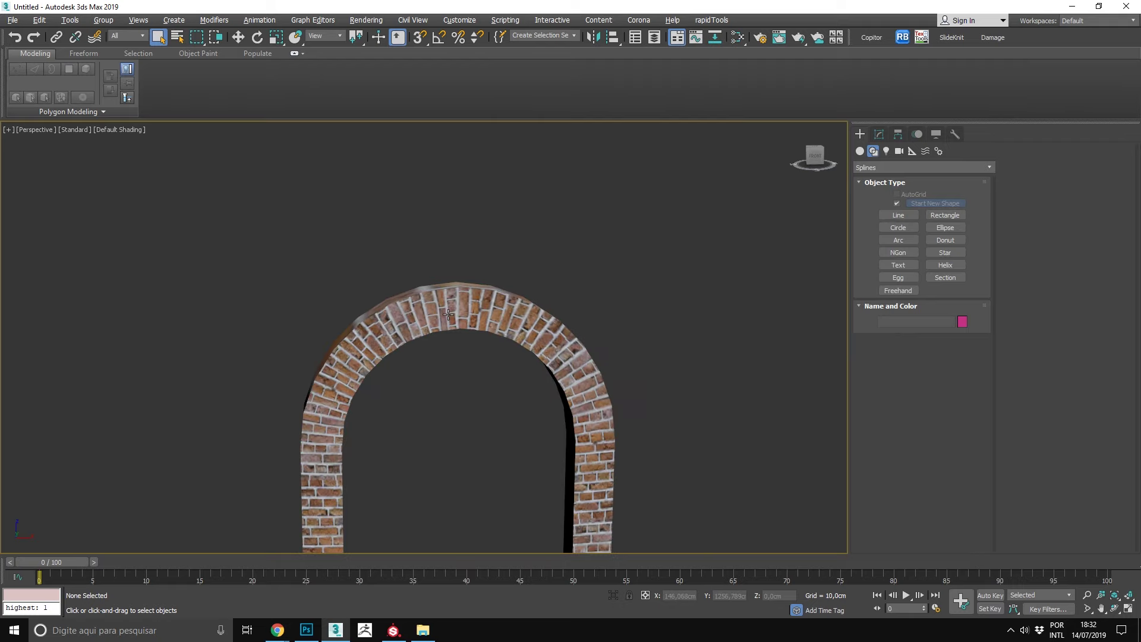
{"action": "scroll", "coordinate": [448, 313], "scroll_direction": "up", "scroll_amount": 1}
{"action": "scroll", "coordinate": [433, 283], "scroll_direction": "up", "scroll_amount": 3}
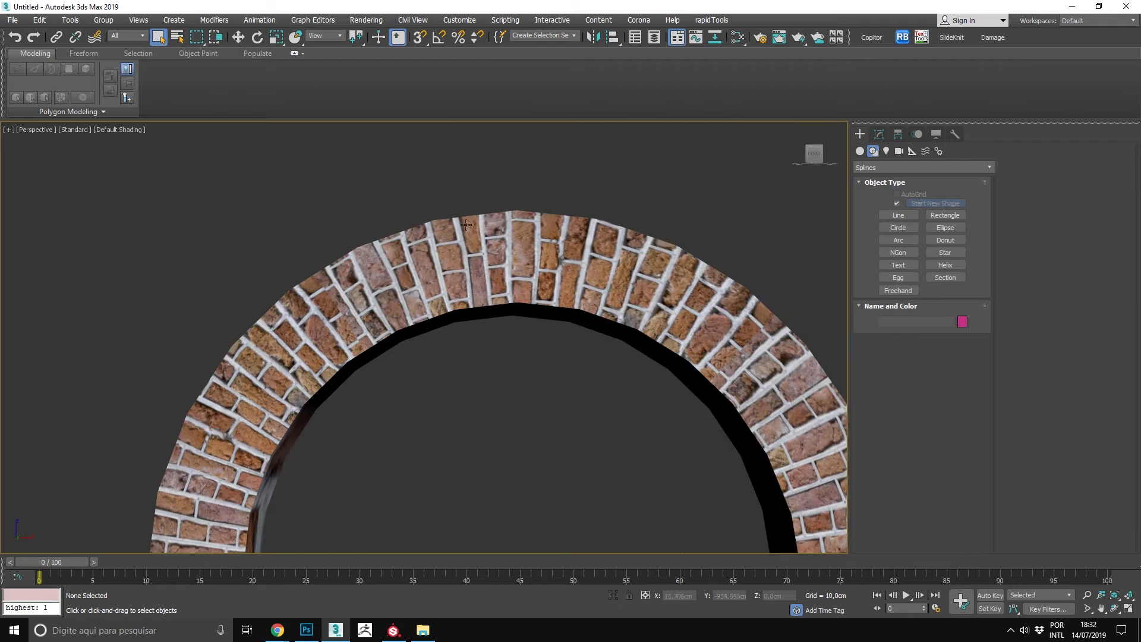
{"action": "scroll", "coordinate": [466, 224], "scroll_direction": "down", "scroll_amount": 2}
{"action": "scroll", "coordinate": [466, 225], "scroll_direction": "down", "scroll_amount": 2}
{"action": "mouse_move", "coordinate": [466, 225]}
{"action": "middle_mouse_down", "text": "alt"}
{"action": "mouse_move", "coordinate": [516, 259]}
{"action": "mouse_move", "coordinate": [462, 174]}
{"action": "mouse_move", "coordinate": [536, 271]}
{"action": "mouse_move", "coordinate": [489, 265]}
{"action": "middle_mouse_up", "text": "alt"}
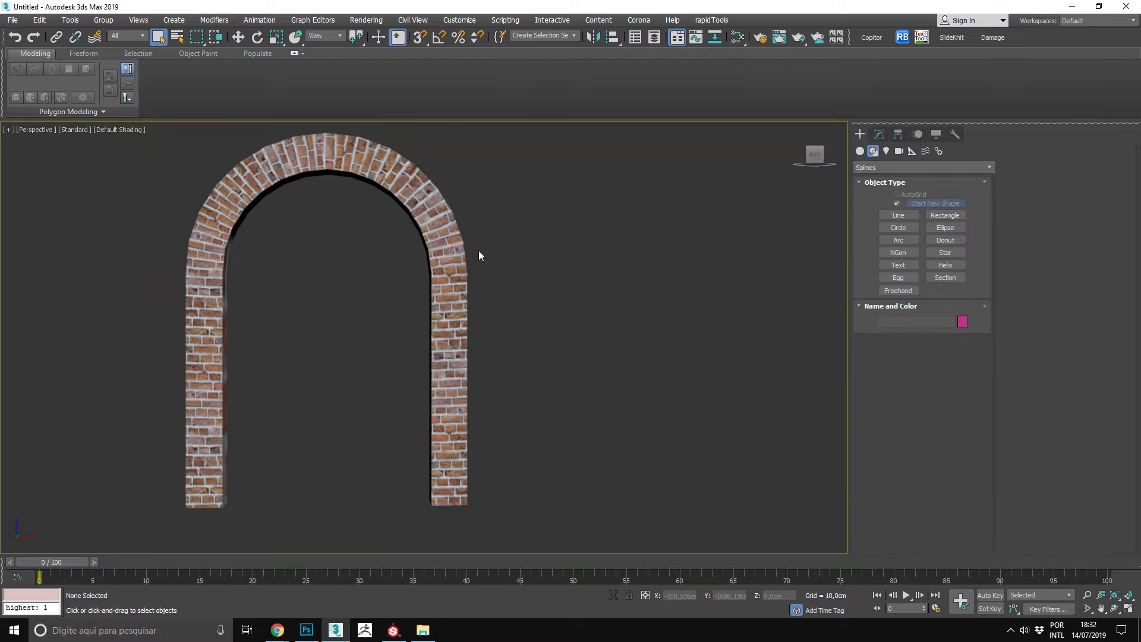
{"action": "middle_click_drag", "start_coordinate": [312, 198], "coordinate": [354, 240]}
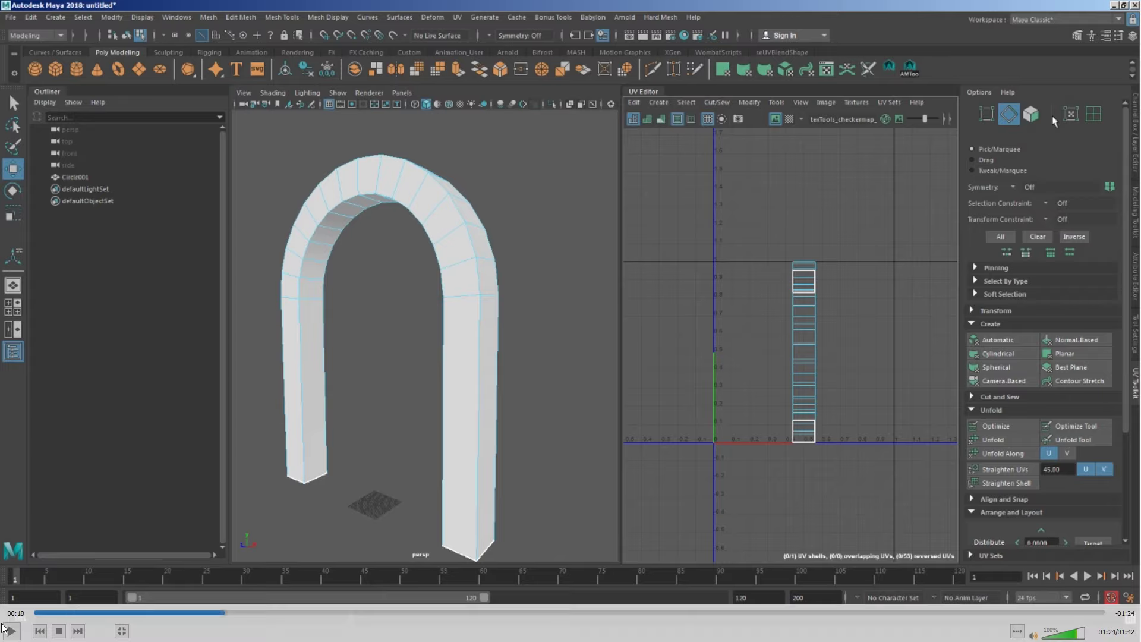
- Select all the arch's faces in the UV Editor and Unitize them onto the 0–1 tile
{"action": "left_click", "coordinate": [1031, 114]}
{"action": "left_click_drag", "start_coordinate": [889, 247], "coordinate": [668, 523]}
{"action": "left_click_drag", "start_coordinate": [897, 199], "coordinate": [756, 399]}
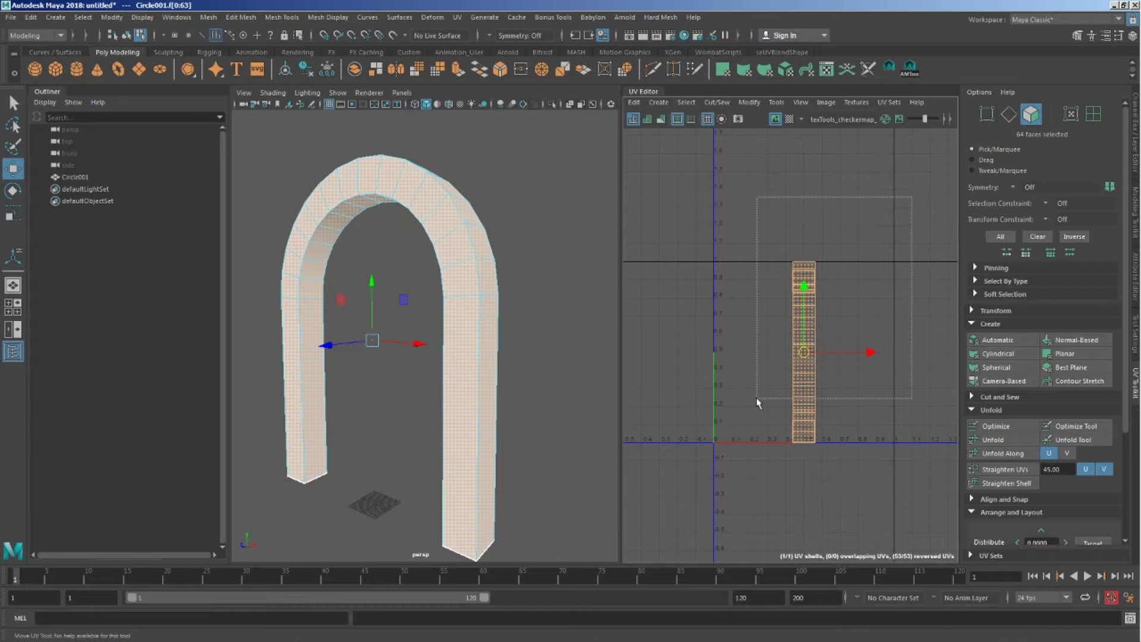
{"action": "left_click", "coordinate": [1030, 116]}
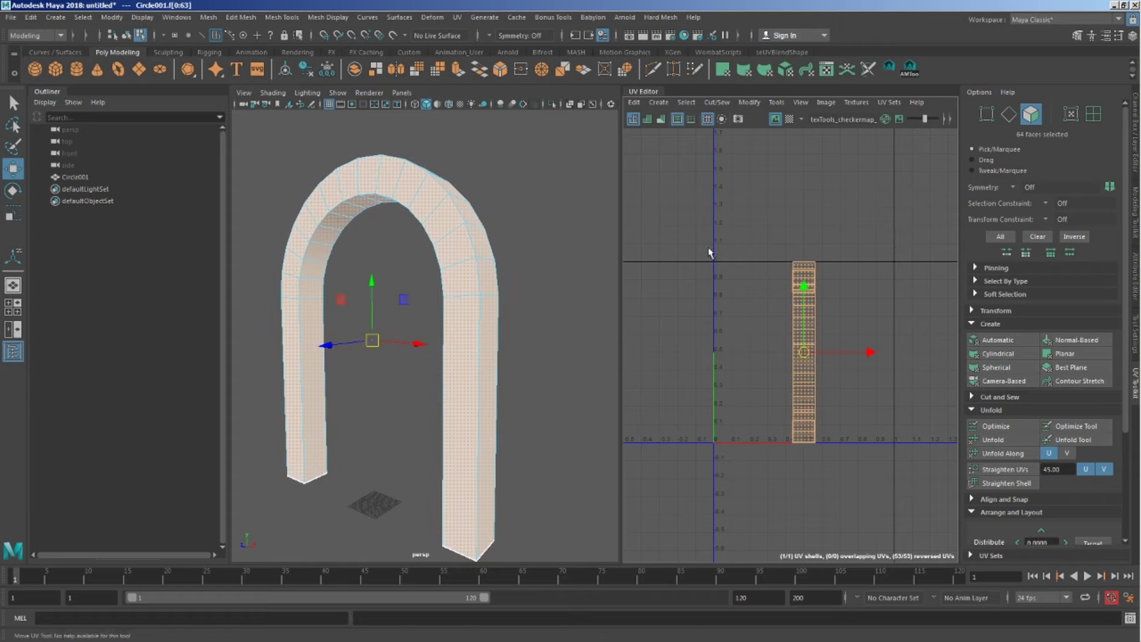
{"action": "left_click", "coordinate": [716, 102]}
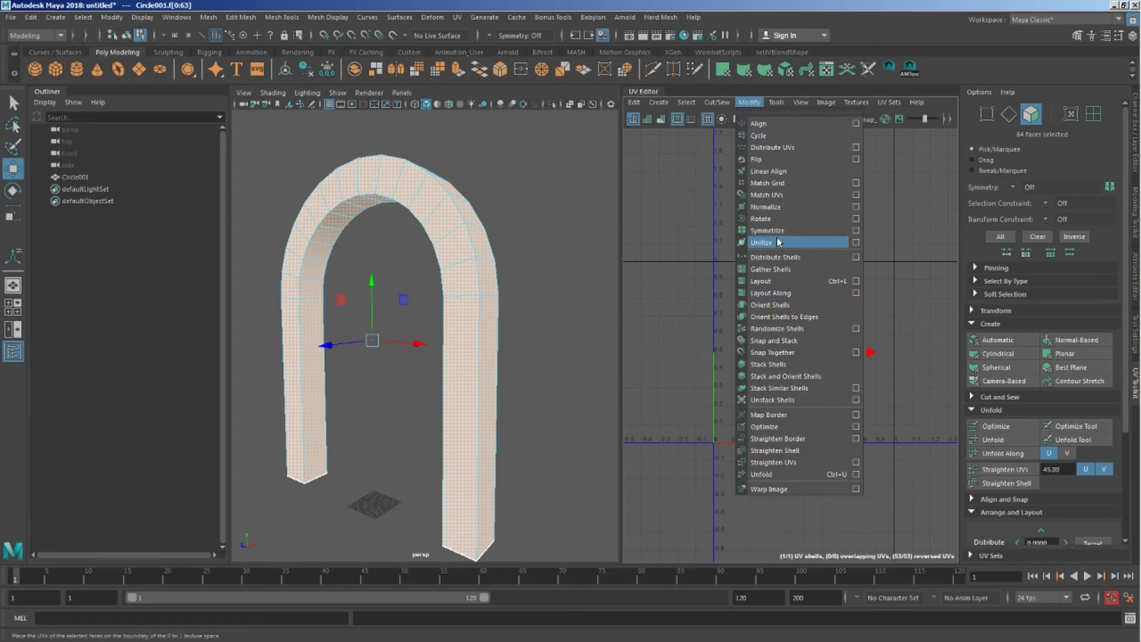
{"action": "left_click", "coordinate": [789, 249]}
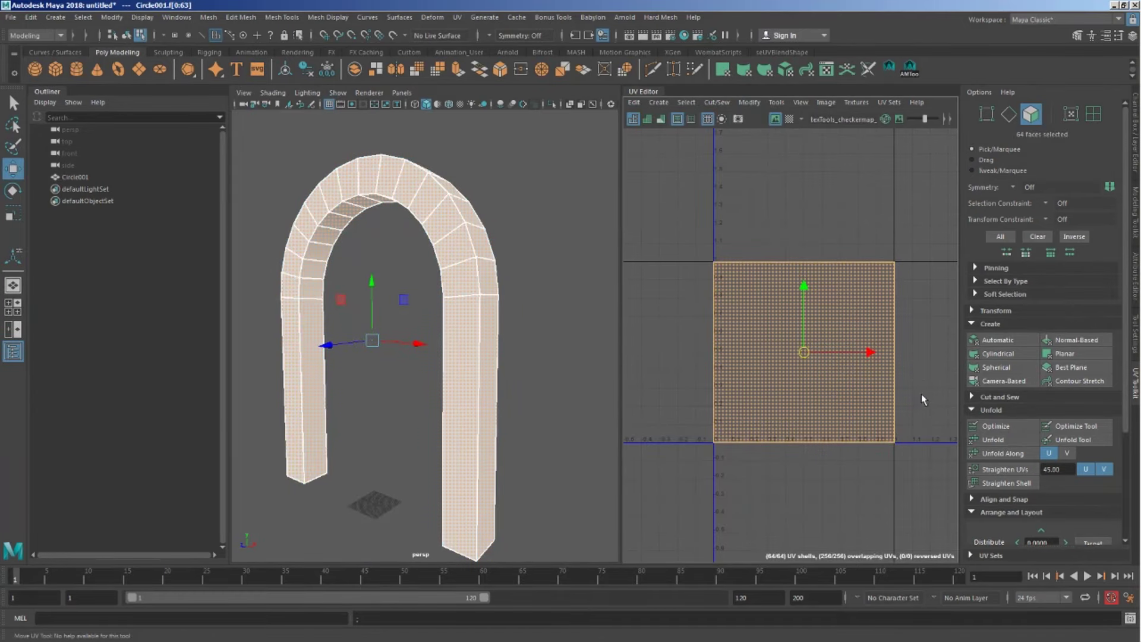
{"action": "left_click_drag", "start_coordinate": [545, 263], "coordinate": [499, 229], "text": "alt"}
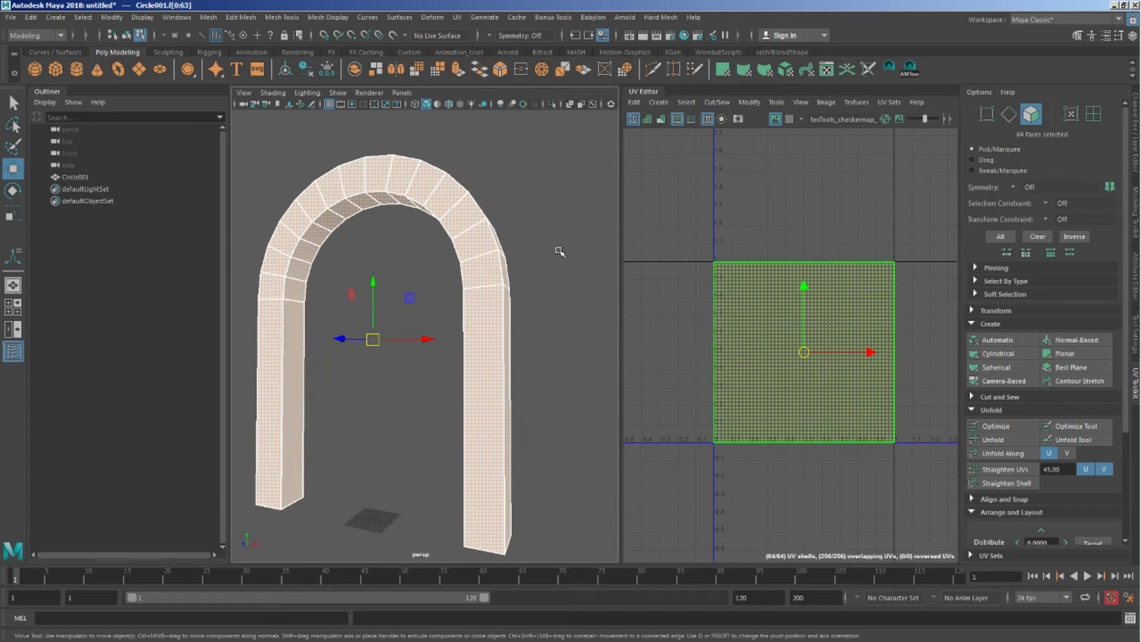
{"action": "left_click", "coordinate": [931, 289]}
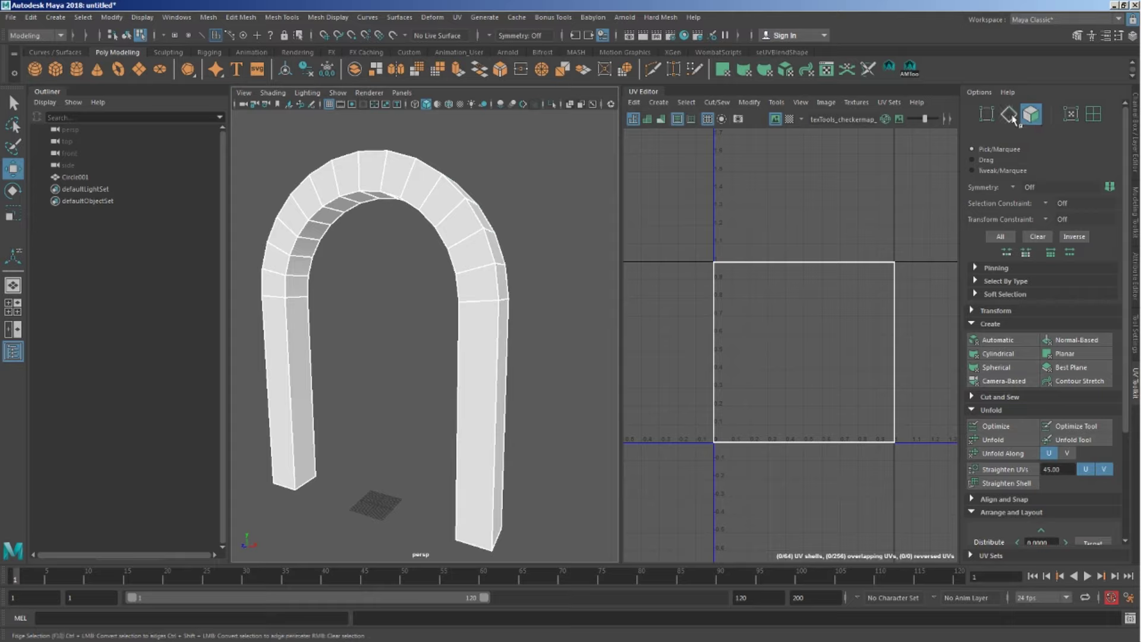
- Select the arch's cross-section edge loops plus one vertical leg edge in Edge mode
{"action": "key", "text": "F10"}
{"action": "left_click", "coordinate": [488, 276]}
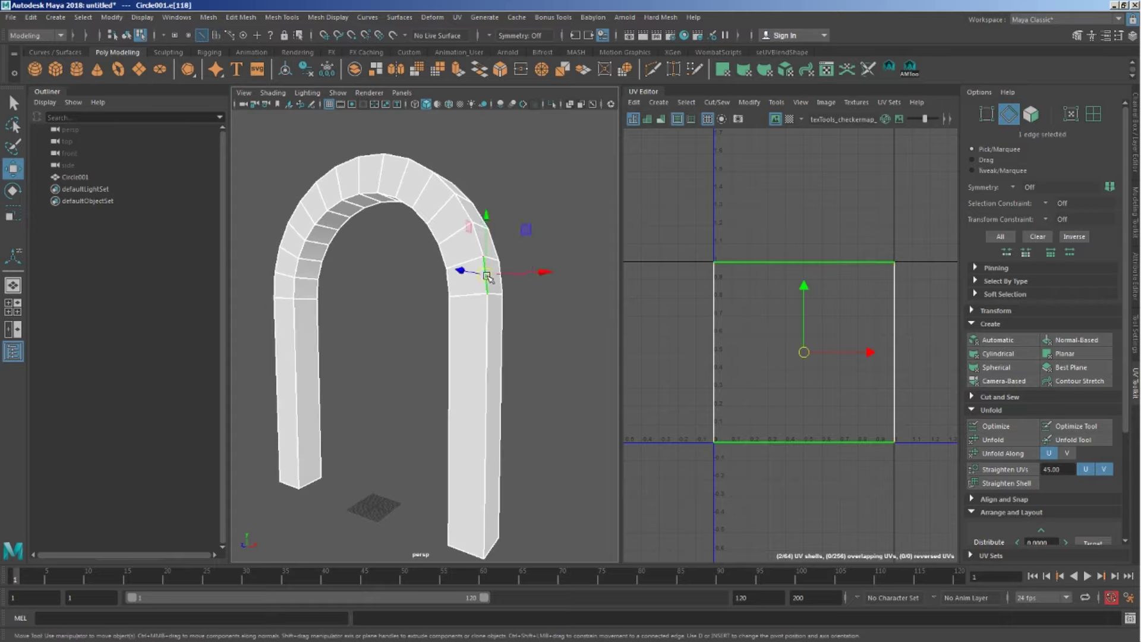
{"action": "double_click", "coordinate": [487, 277]}
{"action": "mouse_move", "coordinate": [499, 328]}
{"action": "left_mouse_down", "text": "alt"}
{"action": "mouse_move", "coordinate": [526, 302]}
{"action": "mouse_move", "coordinate": [478, 285]}
{"action": "left_mouse_up", "text": "alt"}
{"action": "scroll", "coordinate": [530, 291], "scroll_direction": "down", "scroll_amount": 3}
{"action": "scroll", "coordinate": [517, 273], "scroll_direction": "up", "scroll_amount": 2}
{"action": "scroll", "coordinate": [517, 273], "scroll_direction": "up", "scroll_amount": 1}
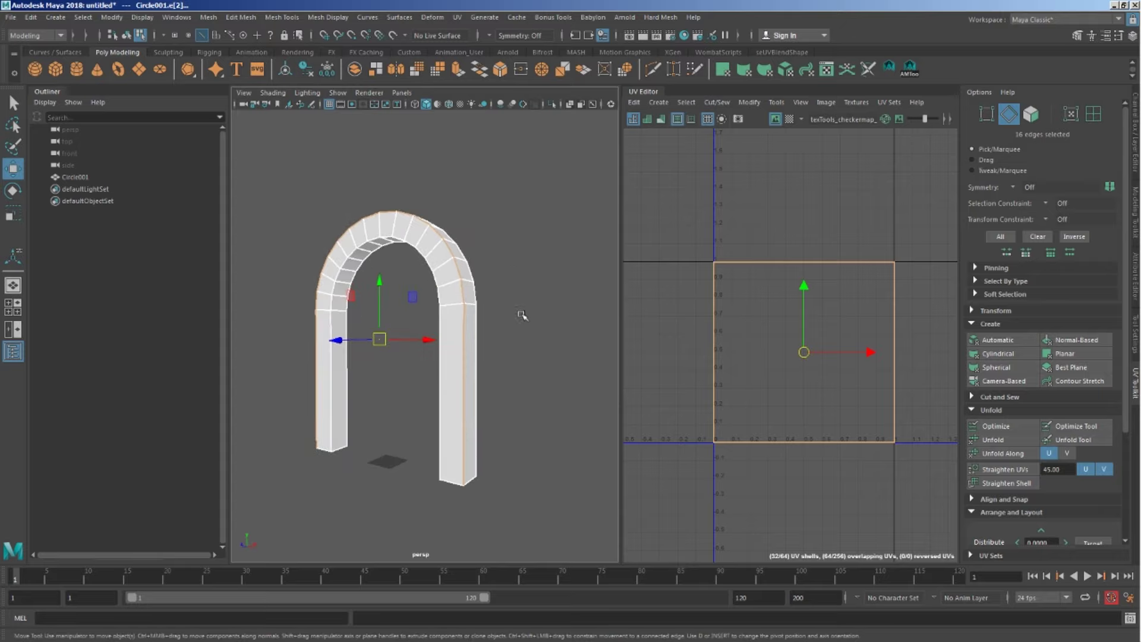
{"action": "mouse_move", "coordinate": [656, 191]}
{"action": "left_mouse_down"}
{"action": "mouse_move", "coordinate": [684, 299]}
{"action": "mouse_move", "coordinate": [937, 511]}
{"action": "mouse_move", "coordinate": [792, 380]}
{"action": "mouse_move", "coordinate": [889, 473]}
{"action": "mouse_move", "coordinate": [913, 464]}
{"action": "mouse_move", "coordinate": [960, 508]}
{"action": "left_mouse_up"}
{"action": "scroll", "coordinate": [509, 319], "scroll_direction": "up", "scroll_amount": 3}
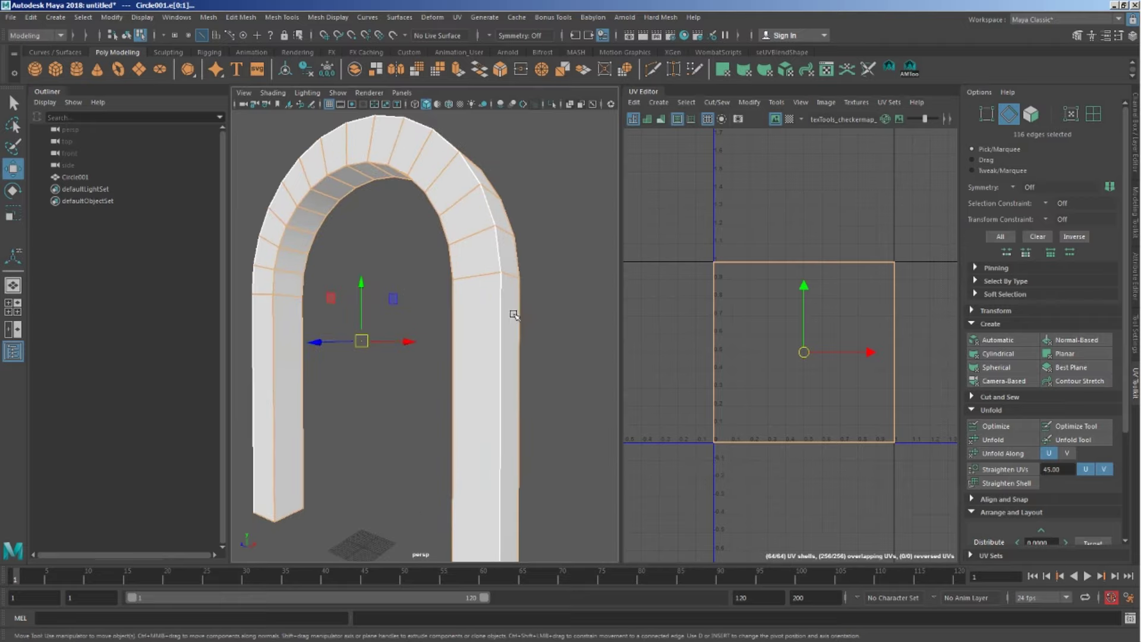
{"action": "left_click", "coordinate": [485, 237]}
{"action": "left_click", "coordinate": [473, 196]}
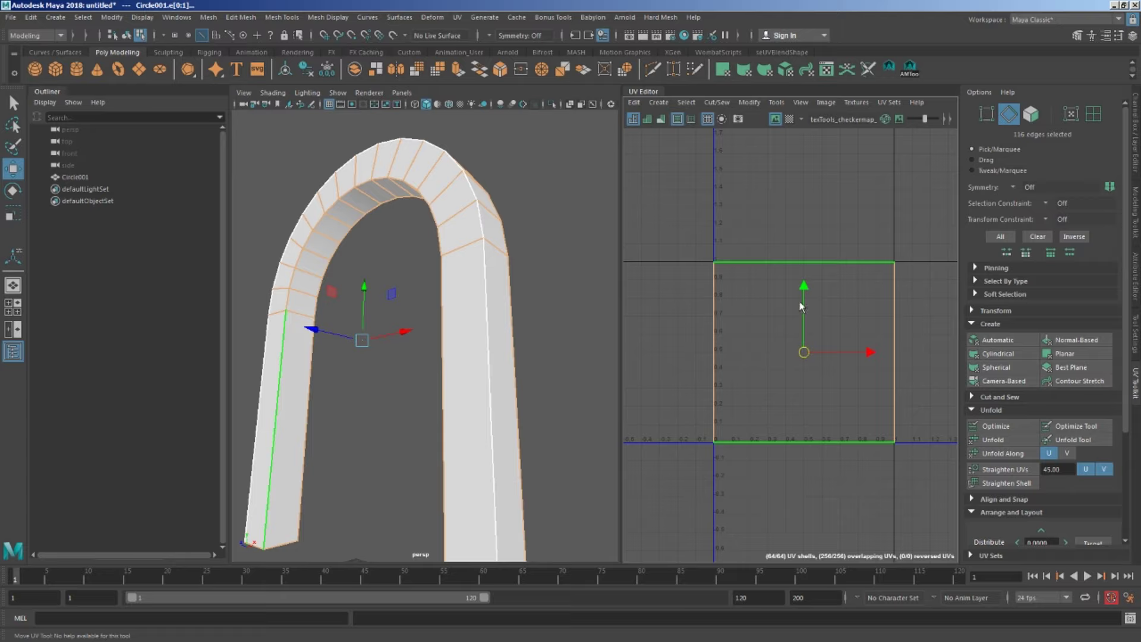
- Cut the arch's UVs along the selected edges and inspect the resulting shell
{"action": "left_click", "coordinate": [795, 301]}
{"action": "left_click", "coordinate": [789, 441]}
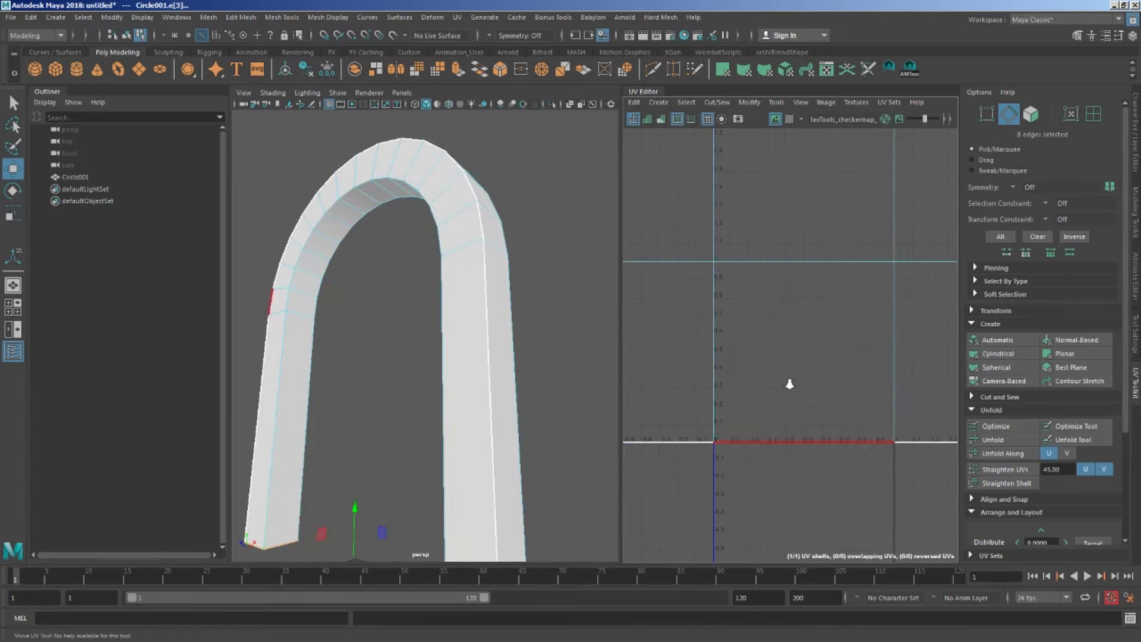
{"action": "scroll", "coordinate": [769, 285], "scroll_direction": "up", "scroll_amount": 3}
{"action": "scroll", "coordinate": [813, 410], "scroll_direction": "down", "scroll_amount": 5}
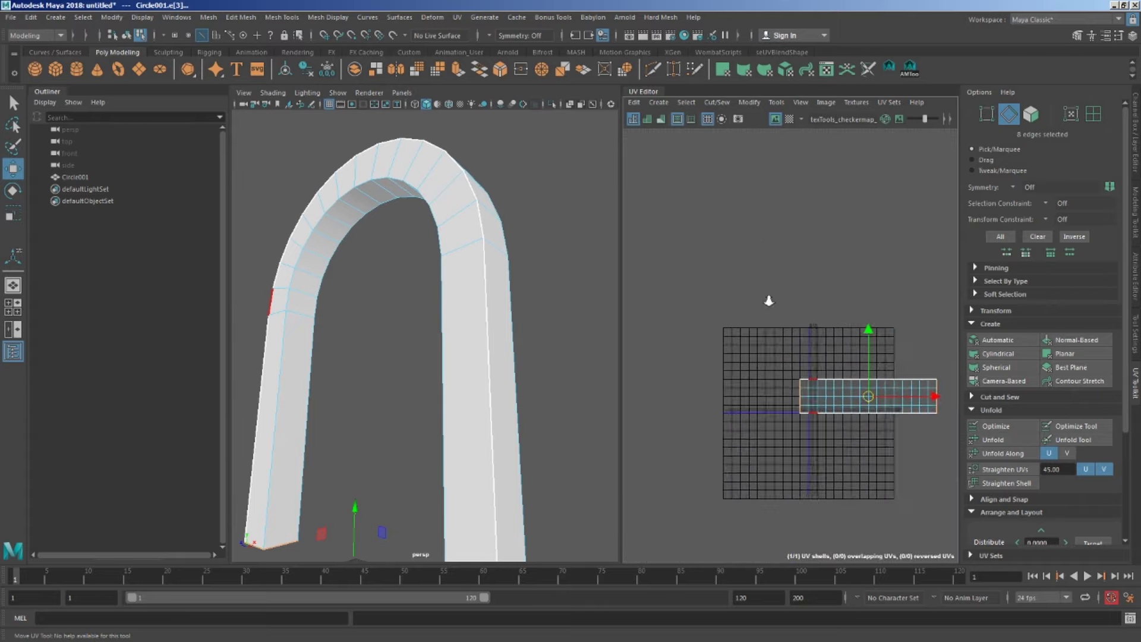
{"action": "mouse_move", "coordinate": [866, 360]}
{"action": "middle_mouse_down", "text": "alt"}
{"action": "mouse_move", "coordinate": [788, 324]}
{"action": "mouse_move", "coordinate": [816, 326]}
{"action": "middle_mouse_up", "text": "alt"}
{"action": "scroll", "coordinate": [787, 324], "scroll_direction": "up", "scroll_amount": 2}
{"action": "scroll", "coordinate": [816, 326], "scroll_direction": "down", "scroll_amount": 1}
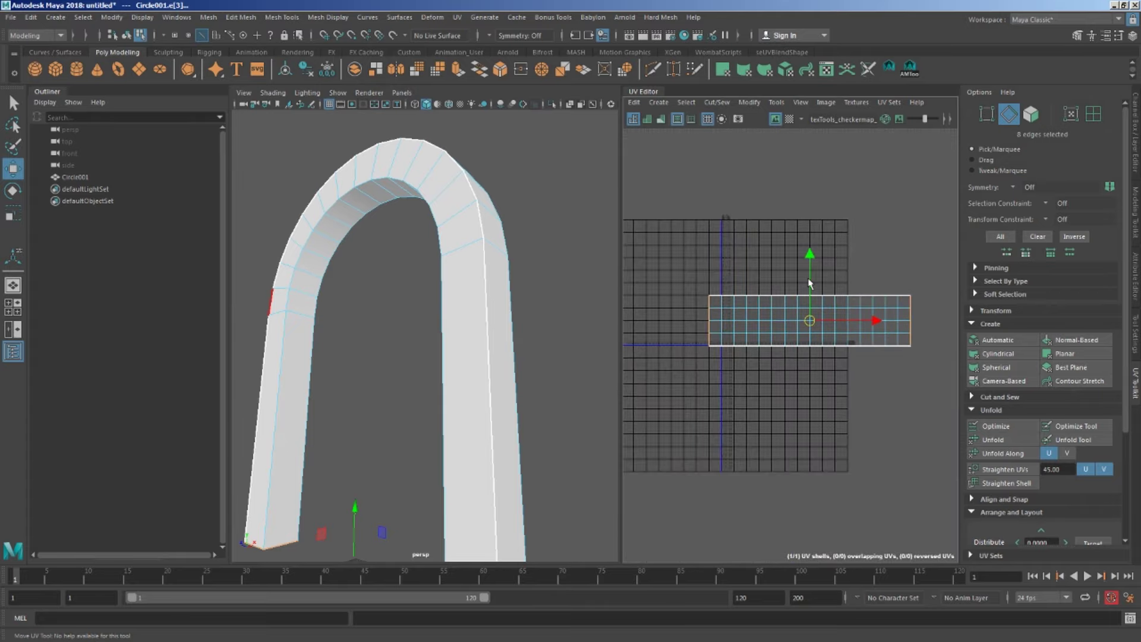
{"action": "scroll", "coordinate": [752, 364], "scroll_direction": "up", "scroll_amount": 1}
{"action": "scroll", "coordinate": [753, 326], "scroll_direction": "up", "scroll_amount": 2}
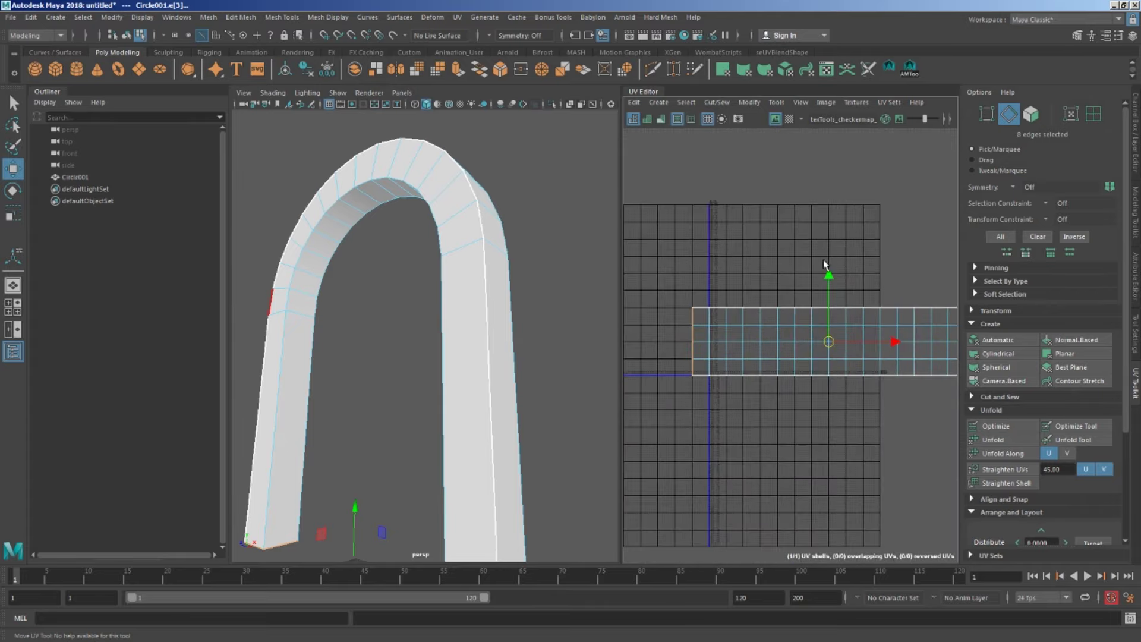
{"action": "scroll", "coordinate": [738, 293], "scroll_direction": "down", "scroll_amount": 2}
{"action": "left_click", "coordinate": [706, 301]}
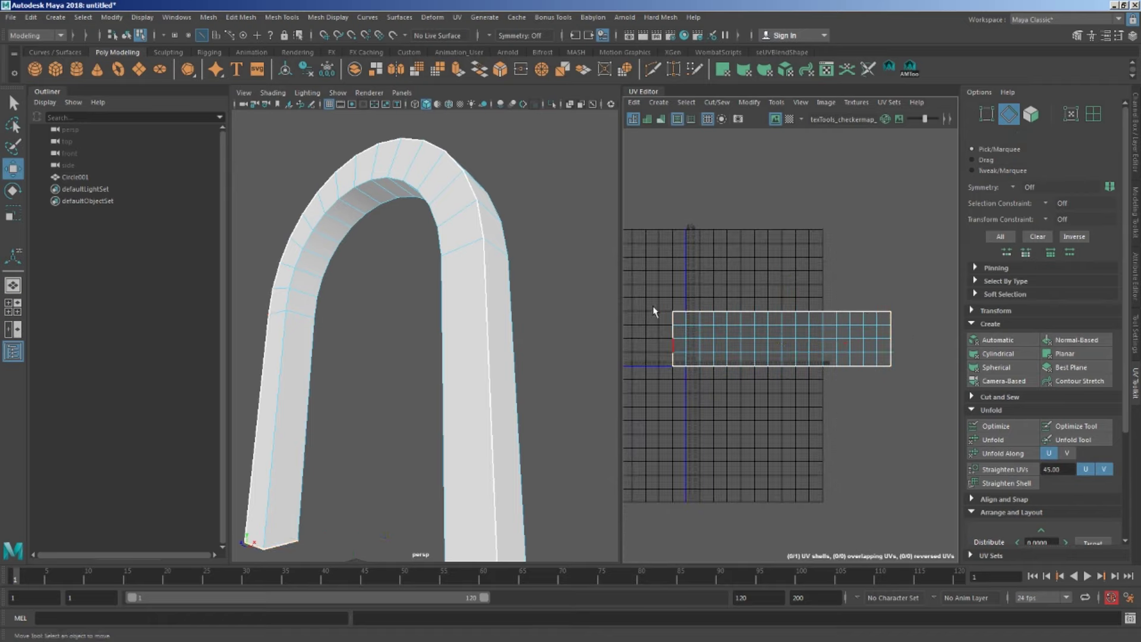
- Select all the arch's faces and Unfold them along U into a straight strip
{"action": "double_click", "coordinate": [1031, 113]}
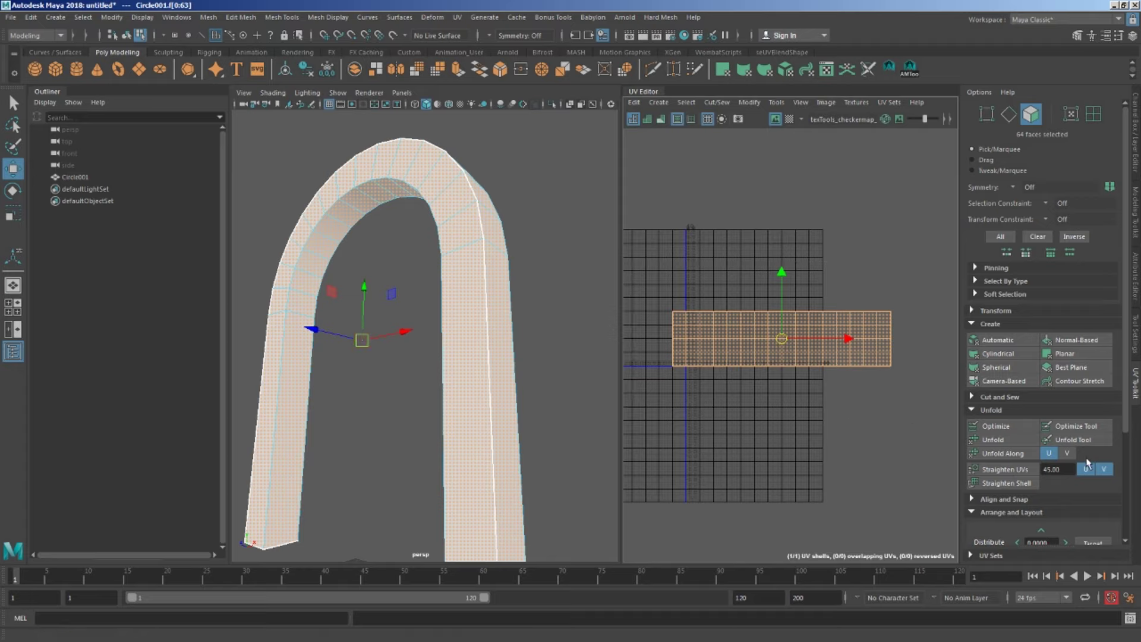
{"action": "left_click", "coordinate": [1019, 456]}
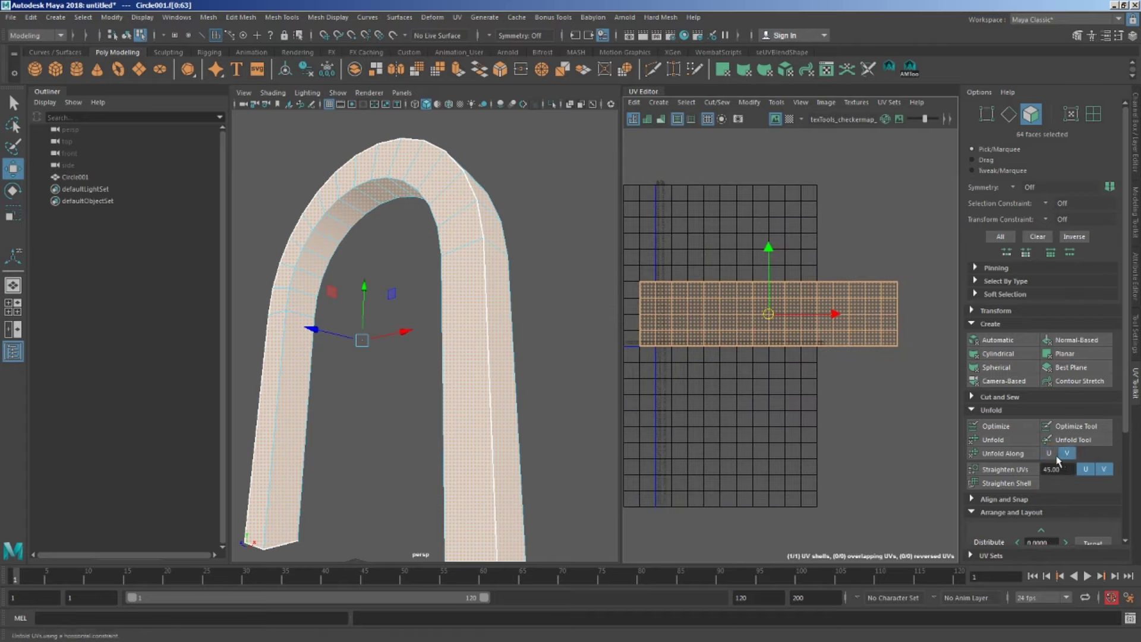
{"action": "left_click", "coordinate": [1065, 454]}
{"action": "left_click", "coordinate": [1054, 458]}
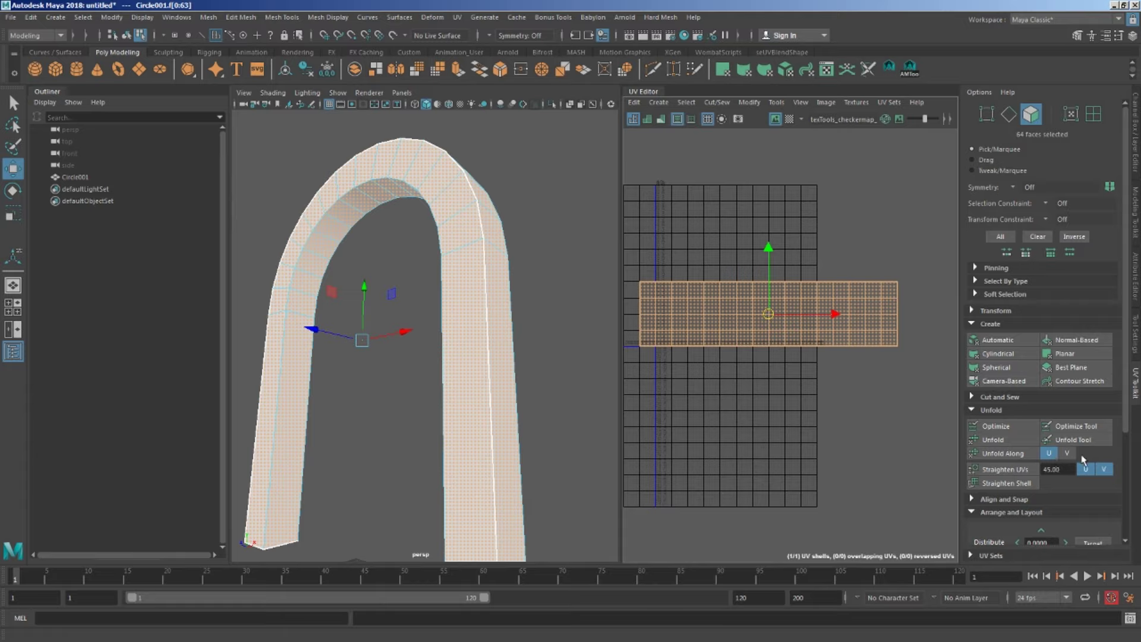
{"action": "left_click", "coordinate": [1002, 453]}
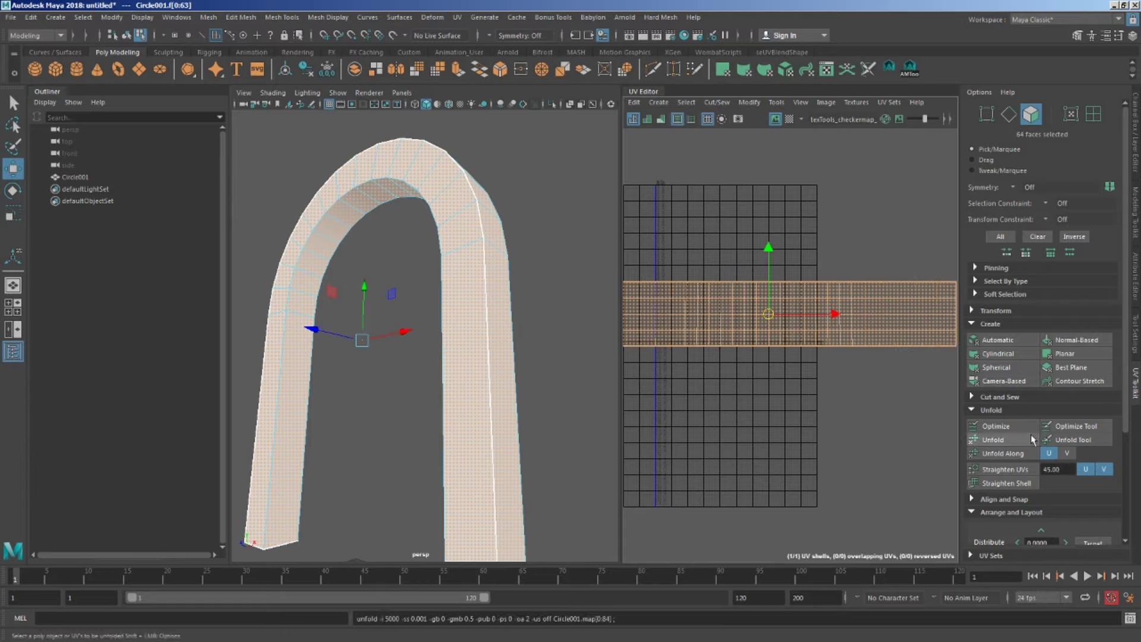
{"action": "scroll", "coordinate": [751, 236], "scroll_direction": "down", "scroll_amount": 2}
{"action": "scroll", "coordinate": [837, 237], "scroll_direction": "down", "scroll_amount": 2}
{"action": "scroll", "coordinate": [823, 250], "scroll_direction": "up", "scroll_amount": 2}
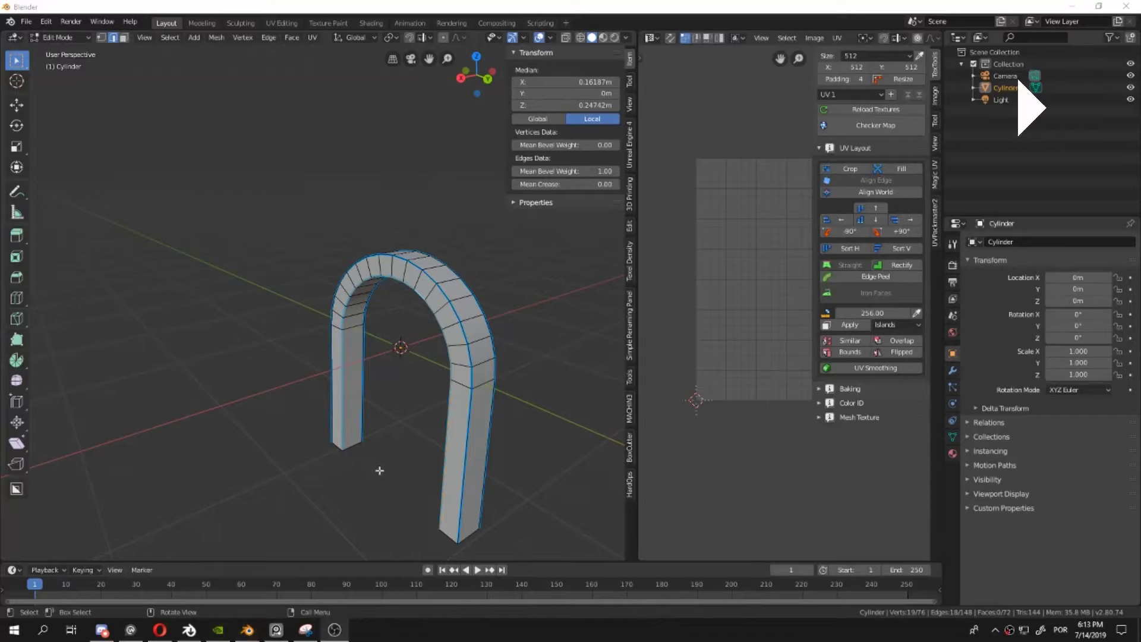
- Select the arch's edges by matching sharpness and mark them as seams
{"action": "mouse_move", "coordinate": [475, 439]}
{"action": "middle_mouse_down"}
{"action": "mouse_move", "coordinate": [471, 395]}
{"action": "mouse_move", "coordinate": [499, 389]}
{"action": "middle_mouse_up"}
{"action": "left_click", "coordinate": [467, 423]}
{"action": "key", "text": "shift+g"}
{"action": "left_click", "coordinate": [426, 397]}
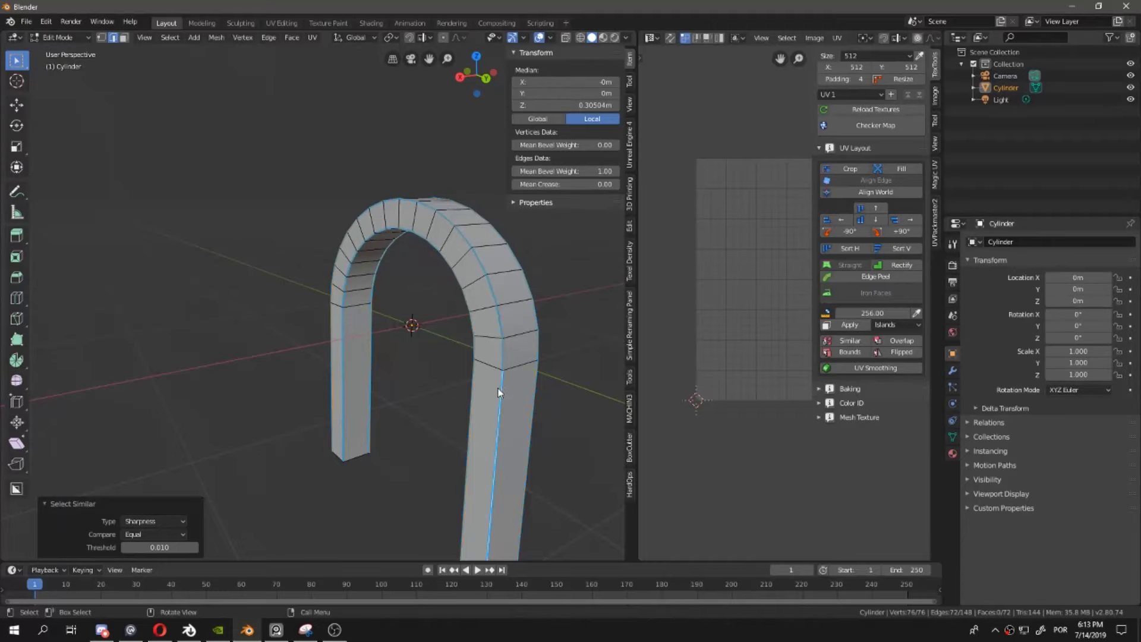
{"action": "key", "text": "u"}
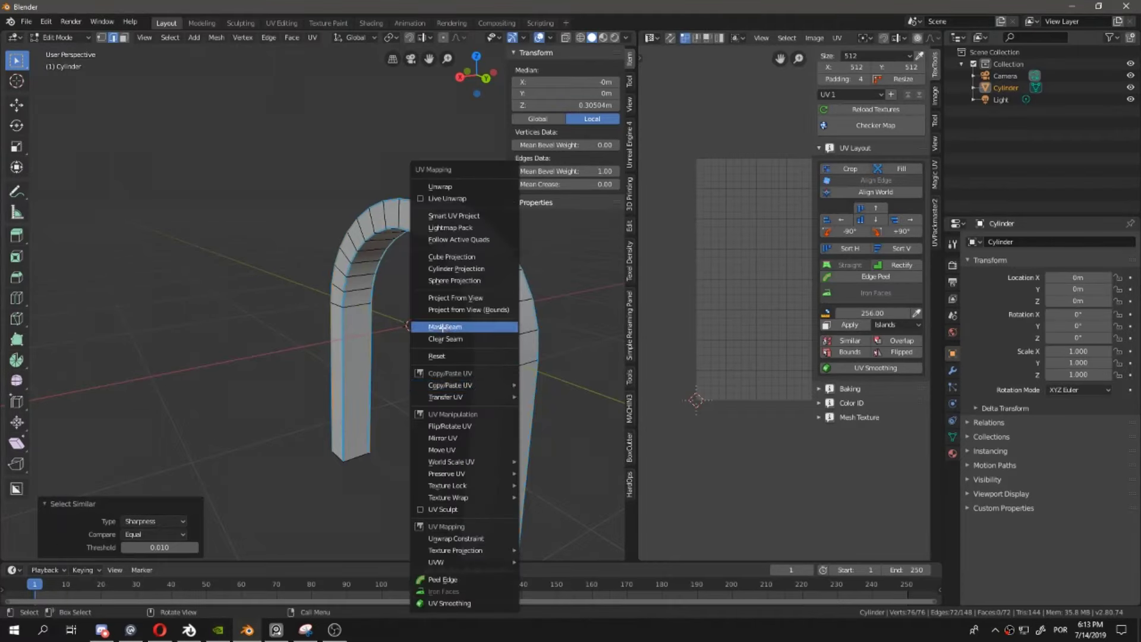
{"action": "left_click", "coordinate": [443, 327]}
{"action": "middle_click_drag", "start_coordinate": [443, 327], "coordinate": [347, 328]}
- Unwrap the whole arch, widen the UV editor, and enable UV sync selection
{"action": "key", "text": "alt+a"}
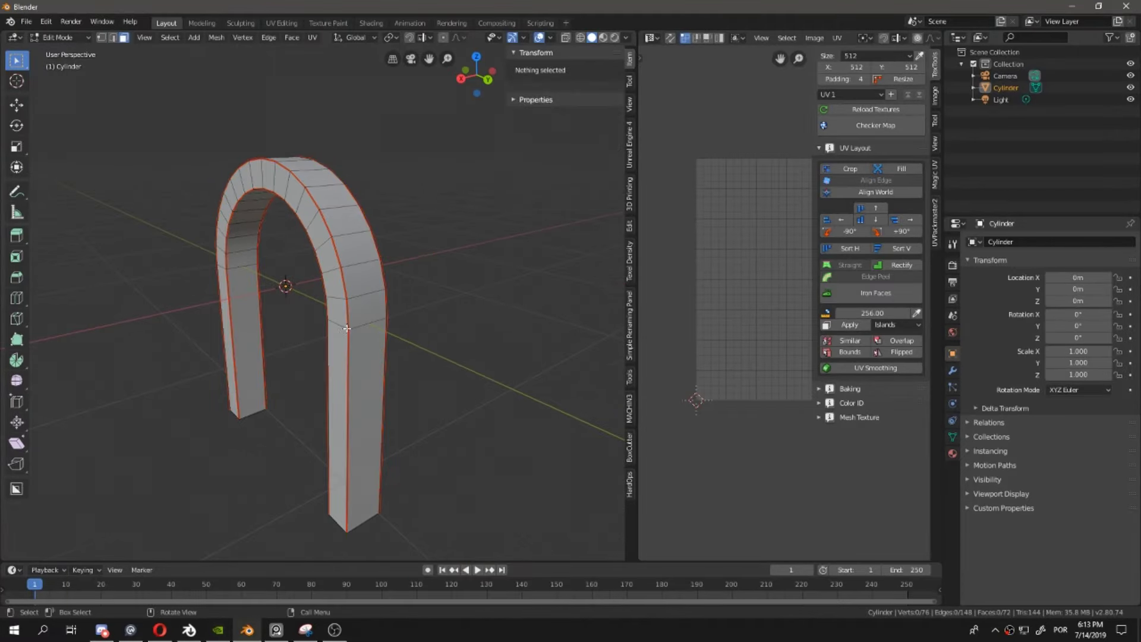
{"action": "key", "text": "a"}
{"action": "key", "text": "u"}
{"action": "left_click", "coordinate": [335, 165]}
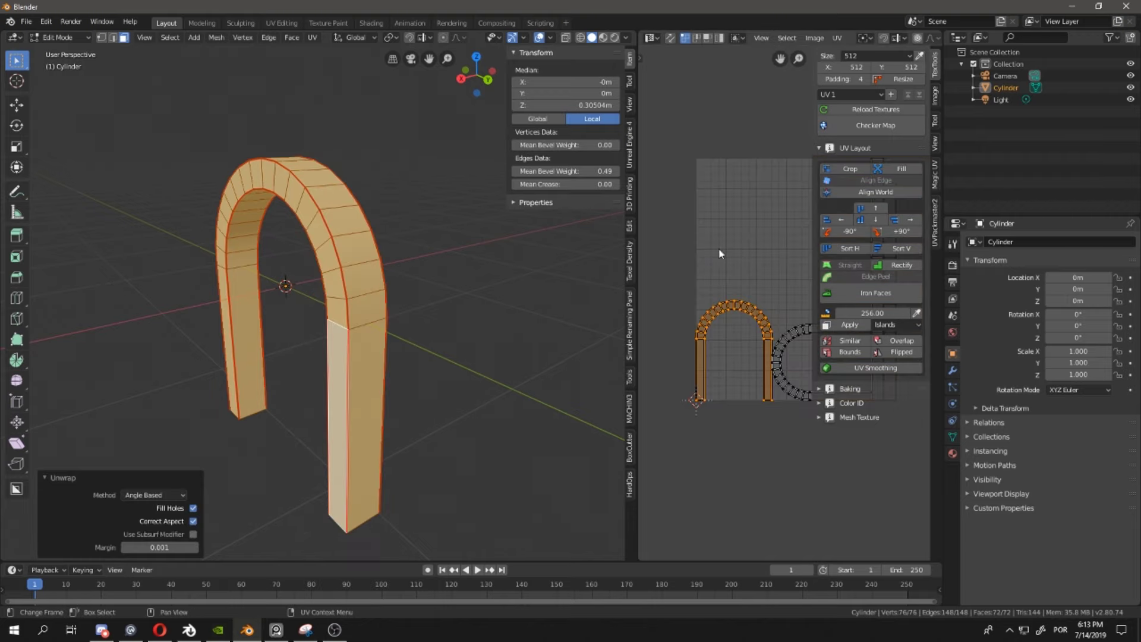
{"action": "left_click_drag", "start_coordinate": [633, 261], "coordinate": [483, 262]}
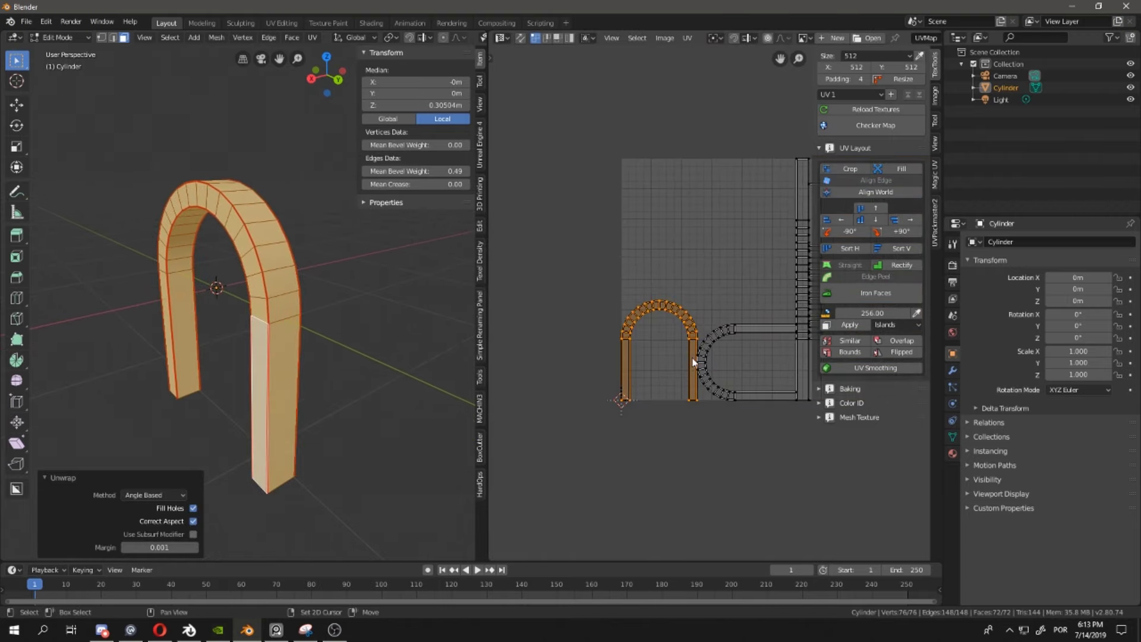
{"action": "middle_click_drag", "start_coordinate": [693, 361], "coordinate": [596, 355]}
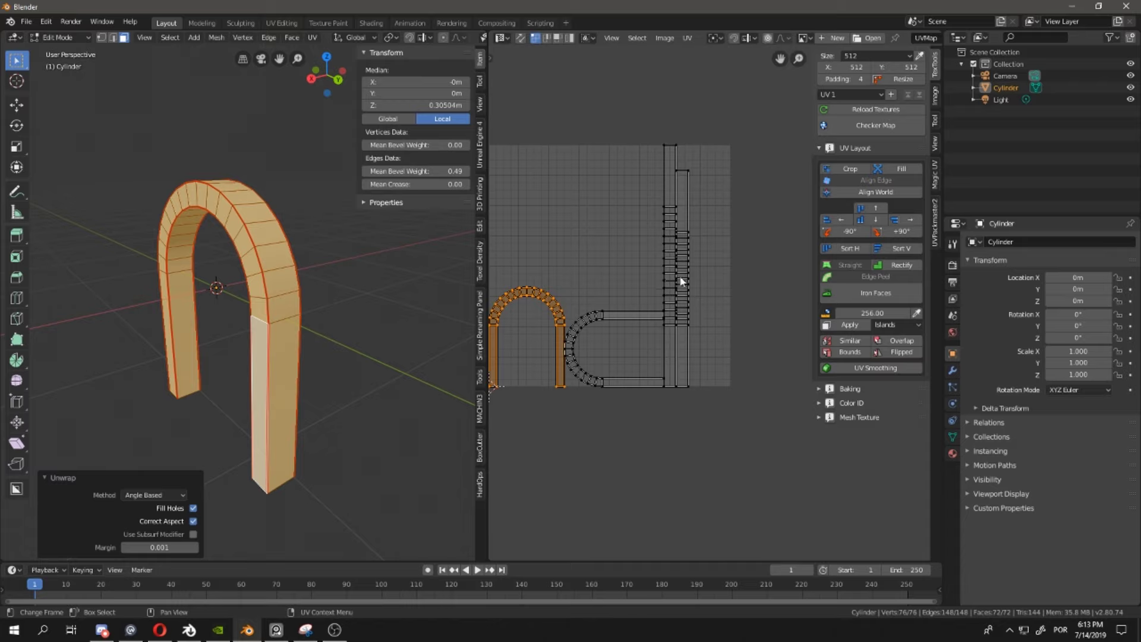
{"action": "key", "text": "alt+a"}
{"action": "left_click", "coordinate": [519, 37]}
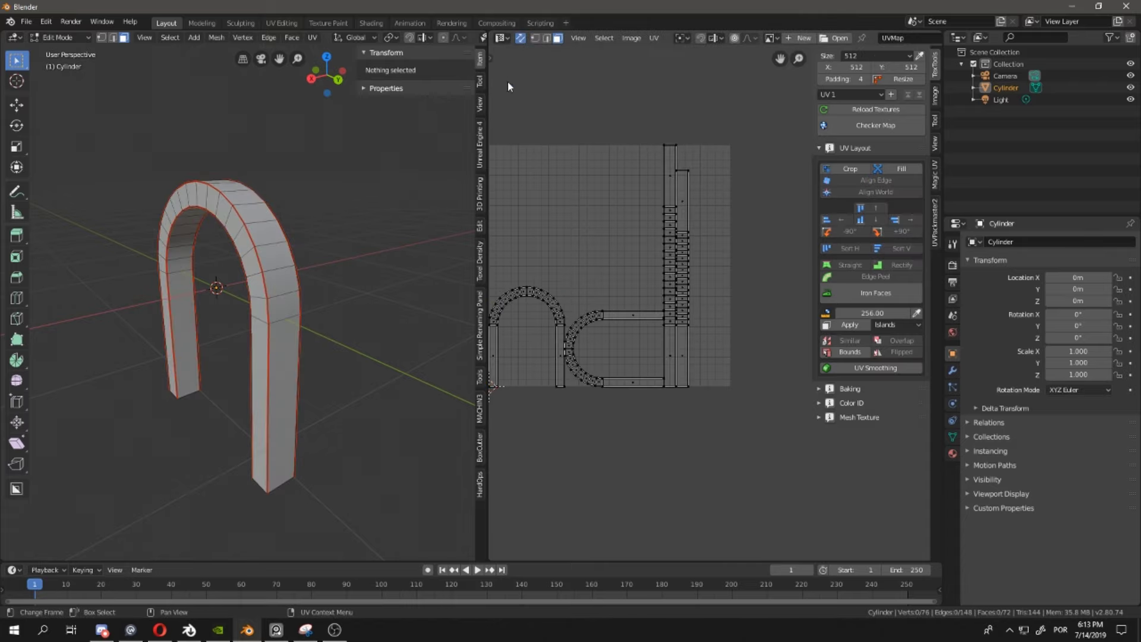
- Straighten the arch-top faces with Follow Active Quads using Length Average
{"action": "left_click", "coordinate": [683, 265]}
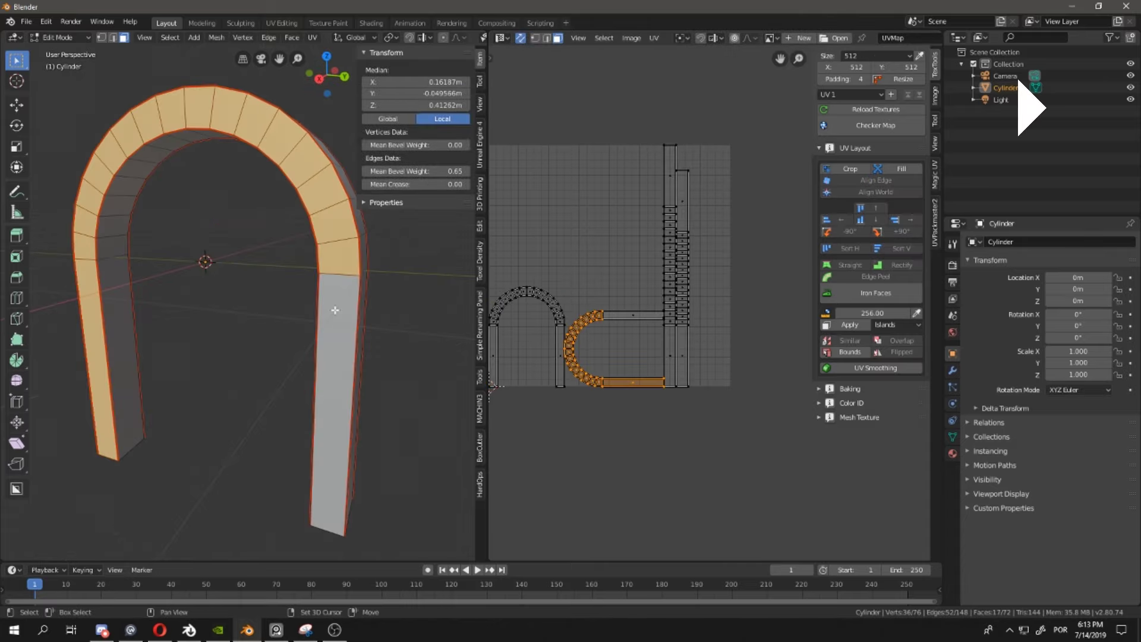
{"action": "left_click", "coordinate": [334, 307], "text": "shift"}
{"action": "key", "text": "u"}
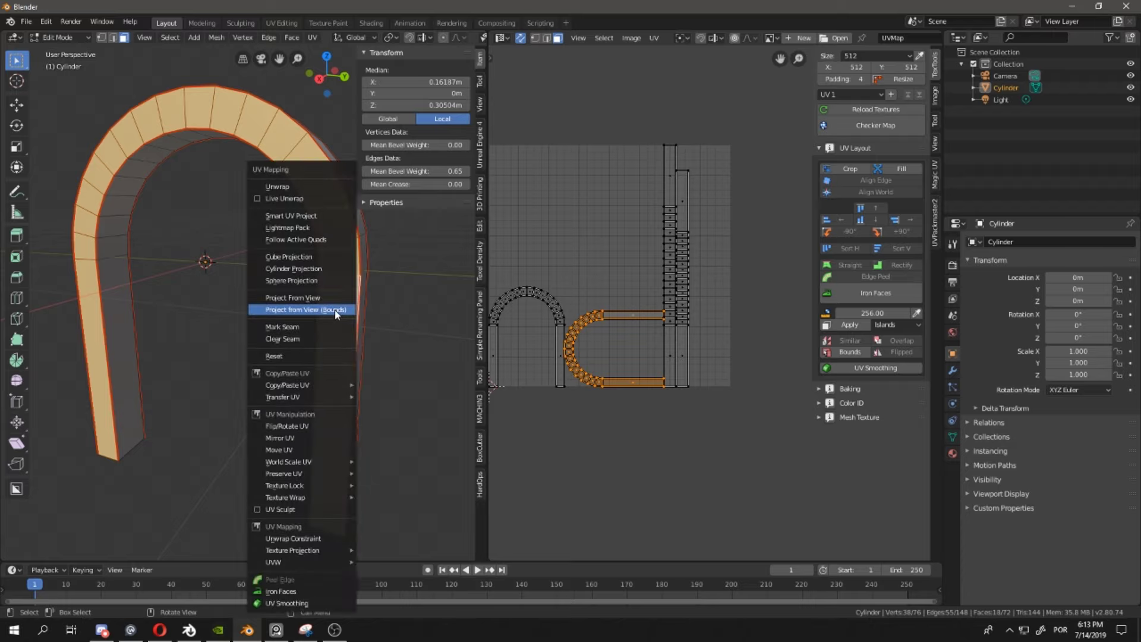
{"action": "left_click", "coordinate": [295, 240]}
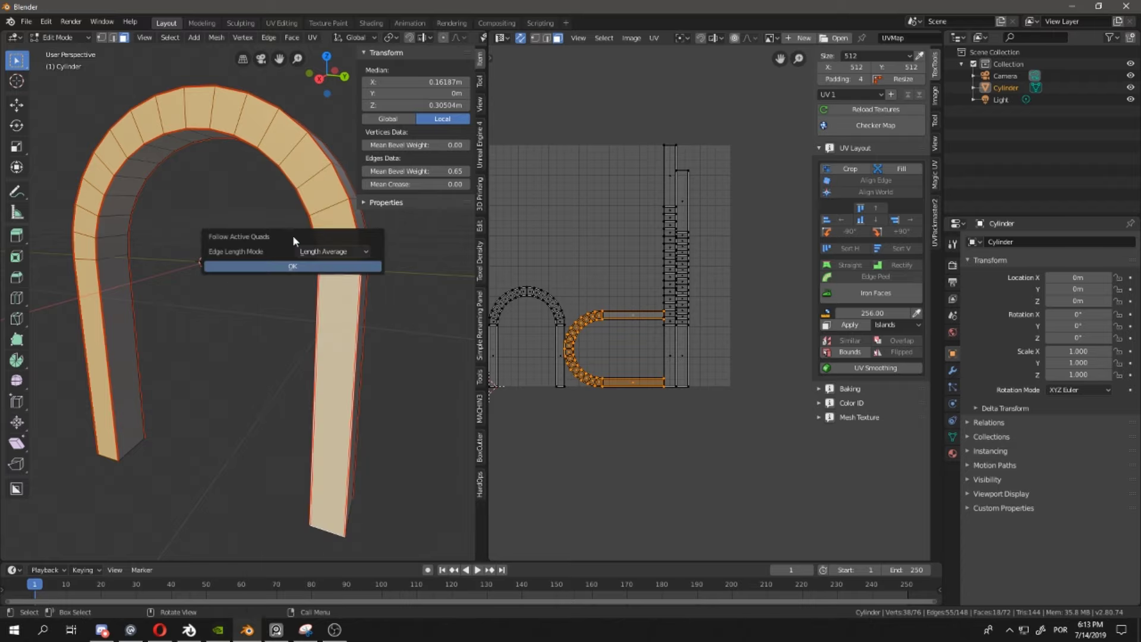
{"action": "left_click", "coordinate": [332, 251]}
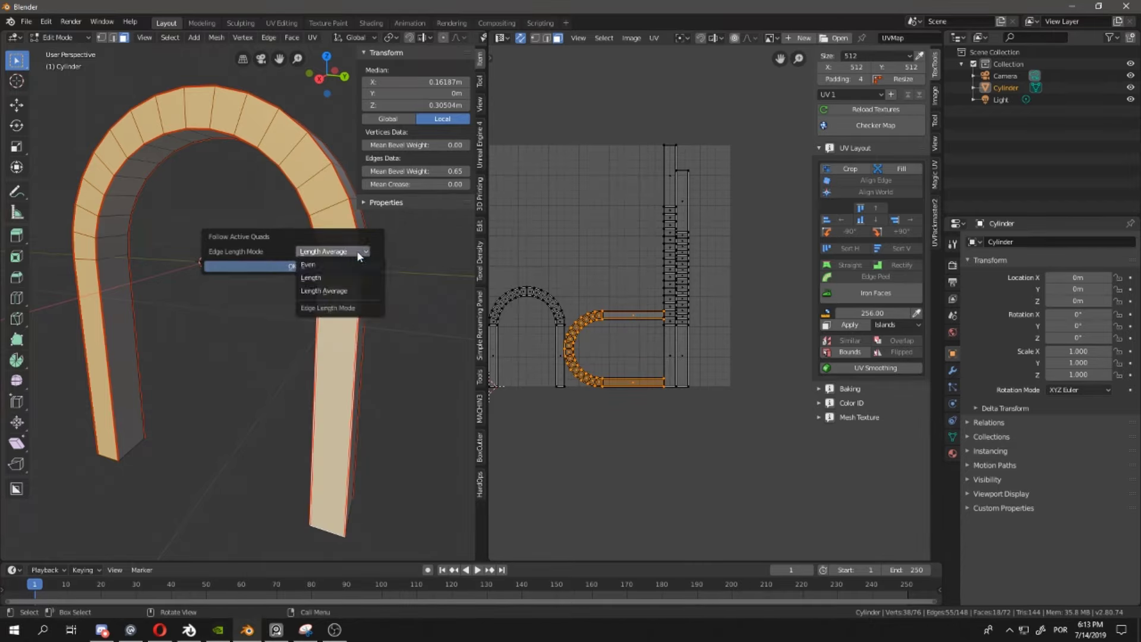
{"action": "left_click", "coordinate": [344, 256]}
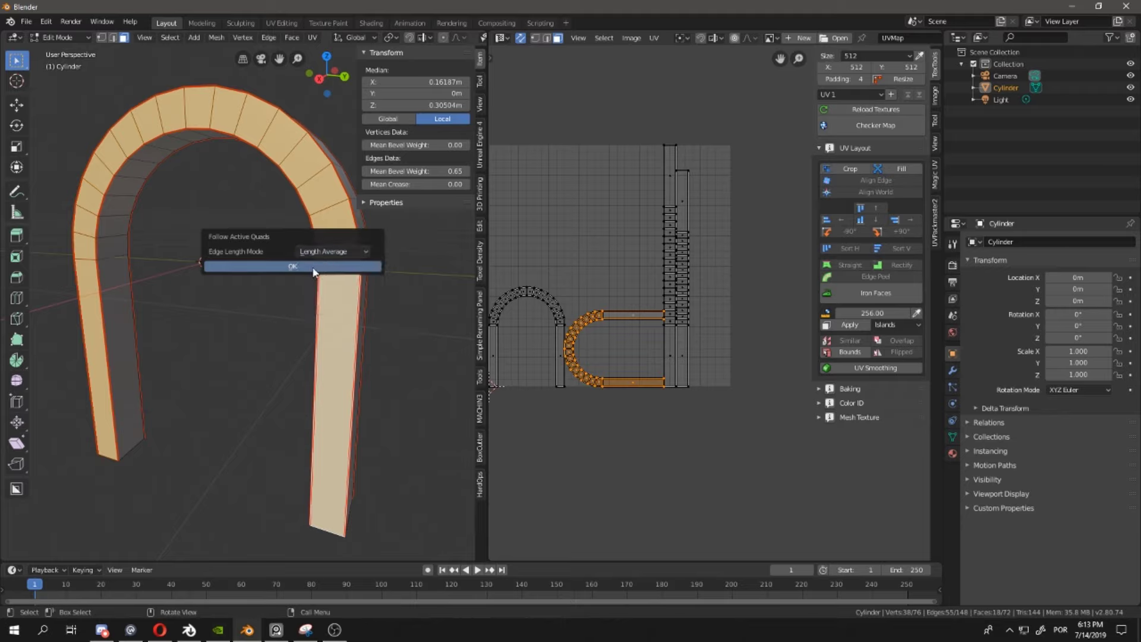
{"action": "left_click", "coordinate": [313, 266]}
- Pan to the straightened strip and select the pillar island
{"action": "middle_click_drag", "start_coordinate": [584, 341], "coordinate": [643, 323]}
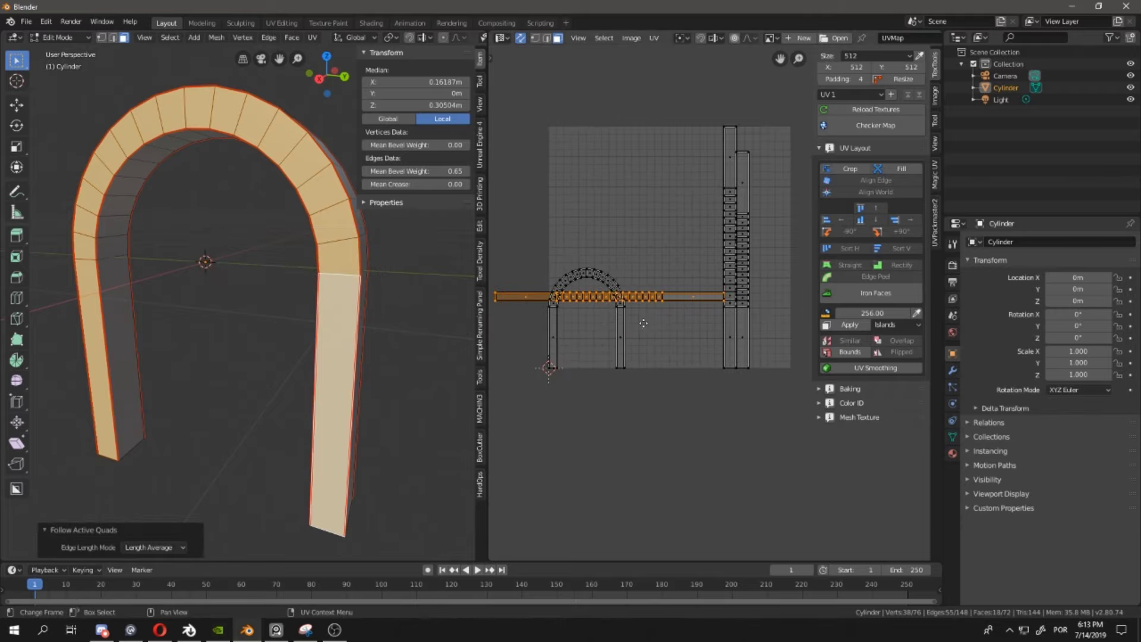
{"action": "left_click", "coordinate": [621, 331]}
{"action": "mouse_move", "coordinate": [228, 318]}
{"action": "middle_mouse_down"}
{"action": "mouse_move", "coordinate": [97, 311]}
{"action": "mouse_move", "coordinate": [272, 295]}
{"action": "middle_mouse_up"}
{"action": "key", "text": "l"}
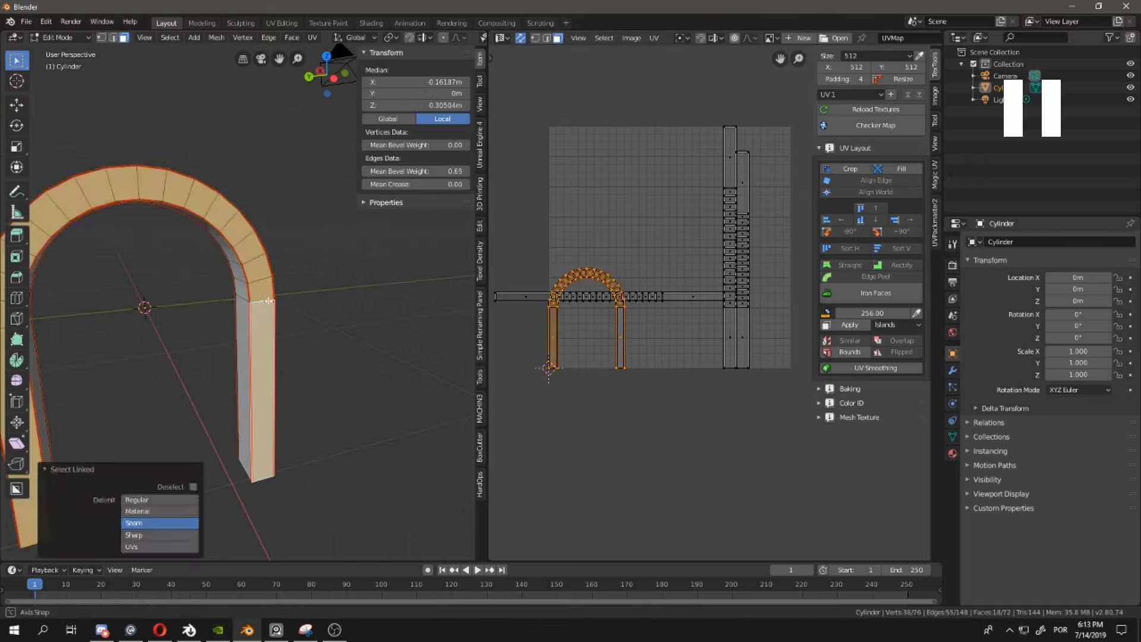